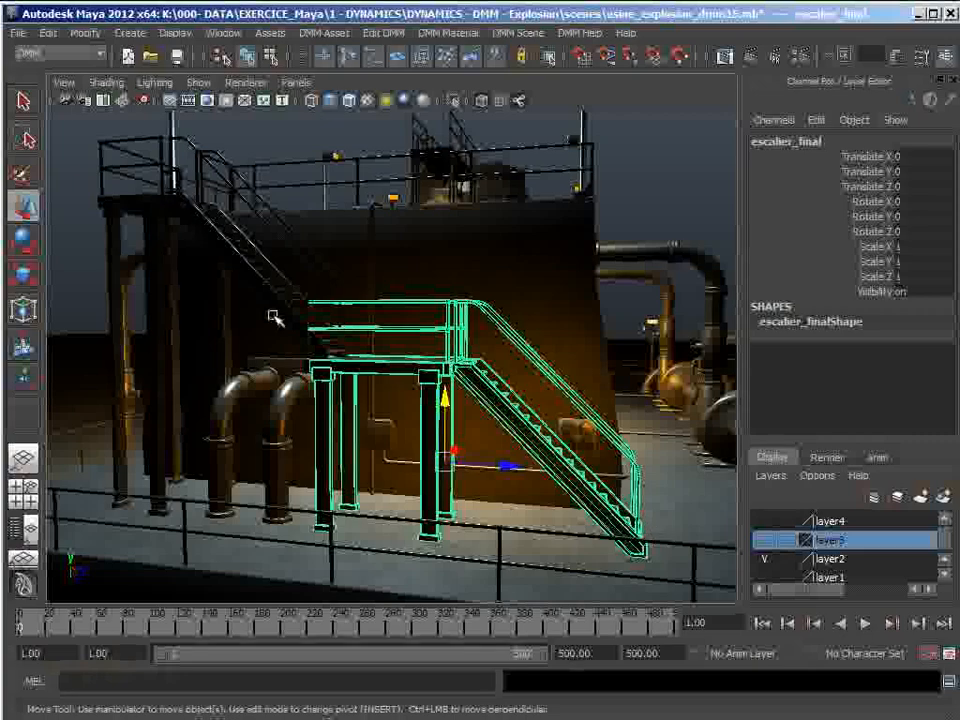
Examine the green-highlighted staircase, its platform, legs, steps and railings from several angles.
alt+drag(462, 396, 358, 365)
alt+drag(441, 369, 388, 361)
alt+right_drag(388, 361, 416, 406)
mouse_move(416, 408)
alt+mouse_down()
mouse_move(456, 401)
mouse_move(514, 411)
mouse_move(505, 398)
mouse_move(446, 392)
mouse_move(401, 416)
mouse_move(417, 407)
alt+mouse_up()
alt+right_drag(417, 407, 531, 435)
alt+drag(531, 435, 456, 431)
alt+middle_drag(456, 431, 515, 440)
alt+drag(515, 440, 420, 395)
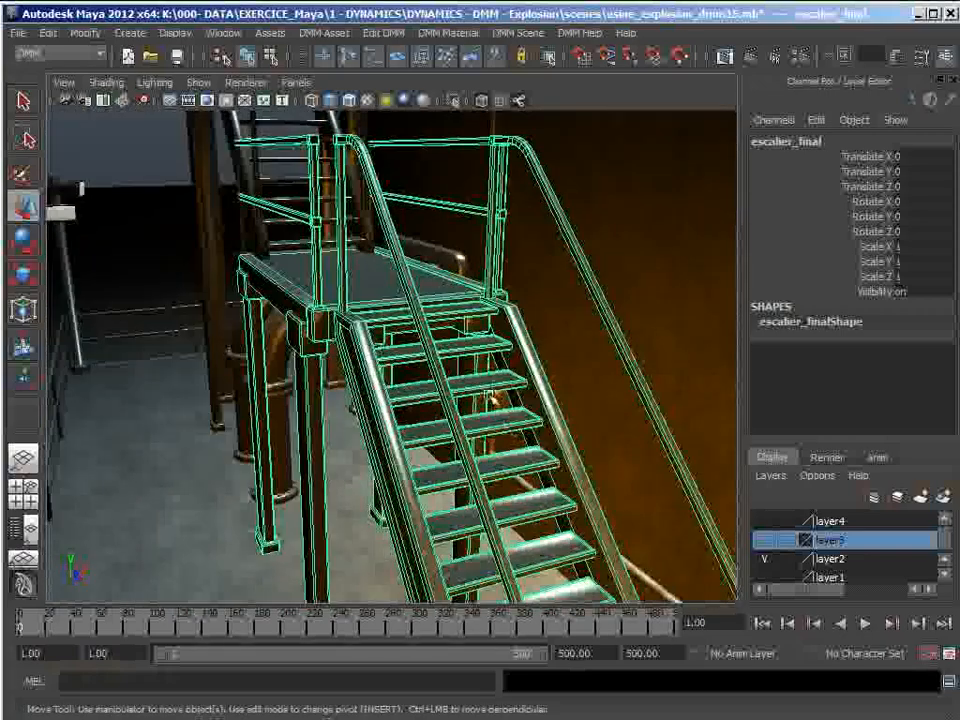
alt+drag(458, 430, 243, 281)
alt+drag(376, 320, 364, 336)
alt+drag(445, 368, 458, 348)
alt+middle_drag(463, 349, 411, 341)
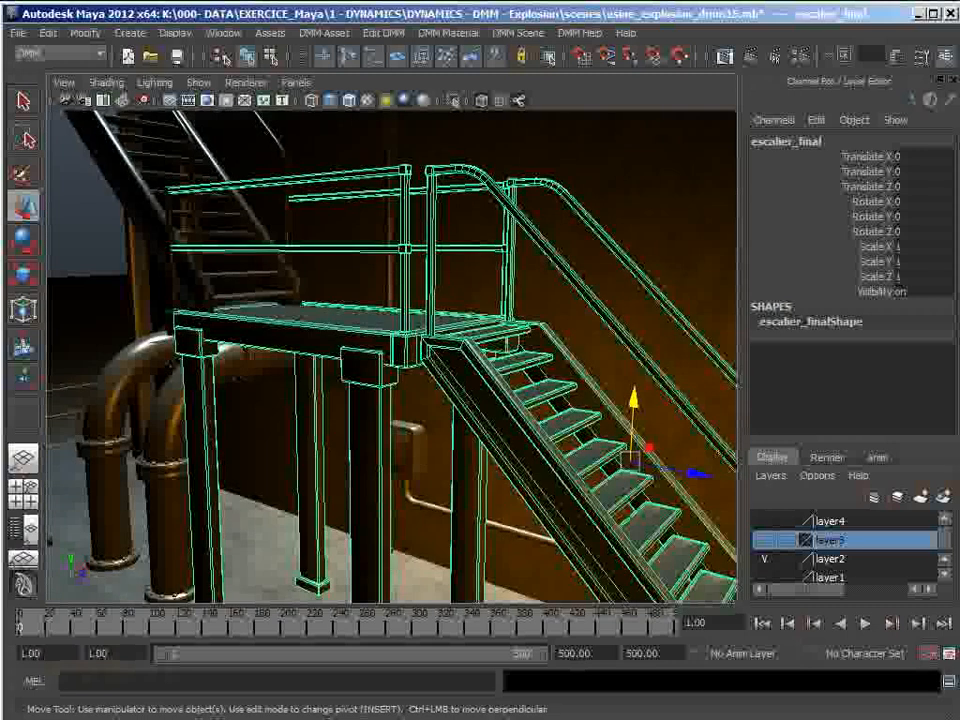
Run Verify Polymesh on the escalier_final staircase to check whether it is suitable for DMM.
alt+drag(411, 345, 440, 366)
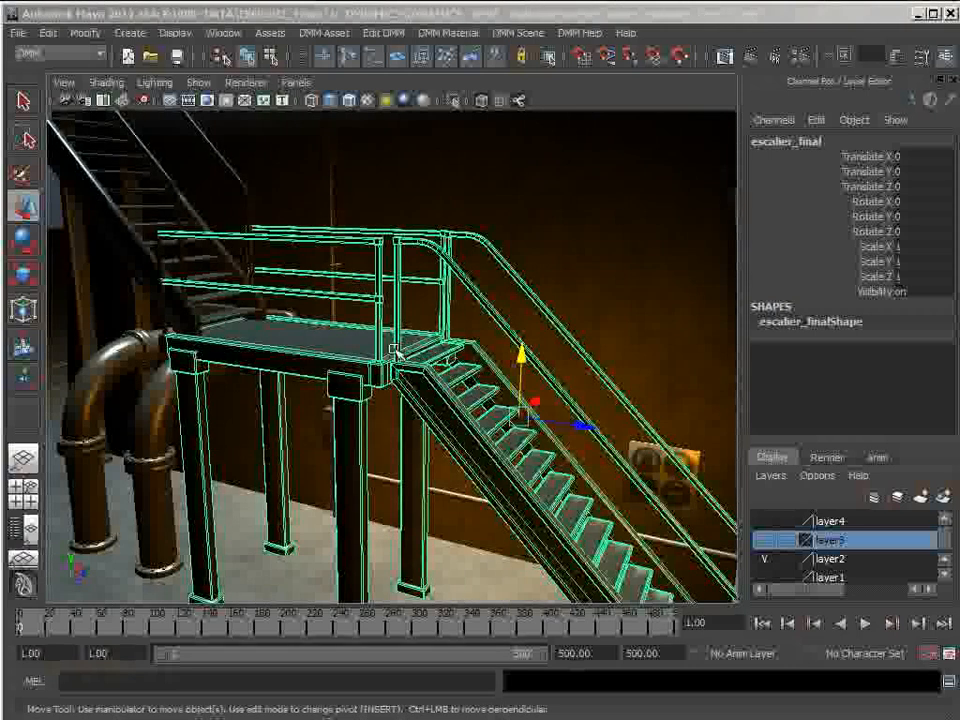
click(322, 33)
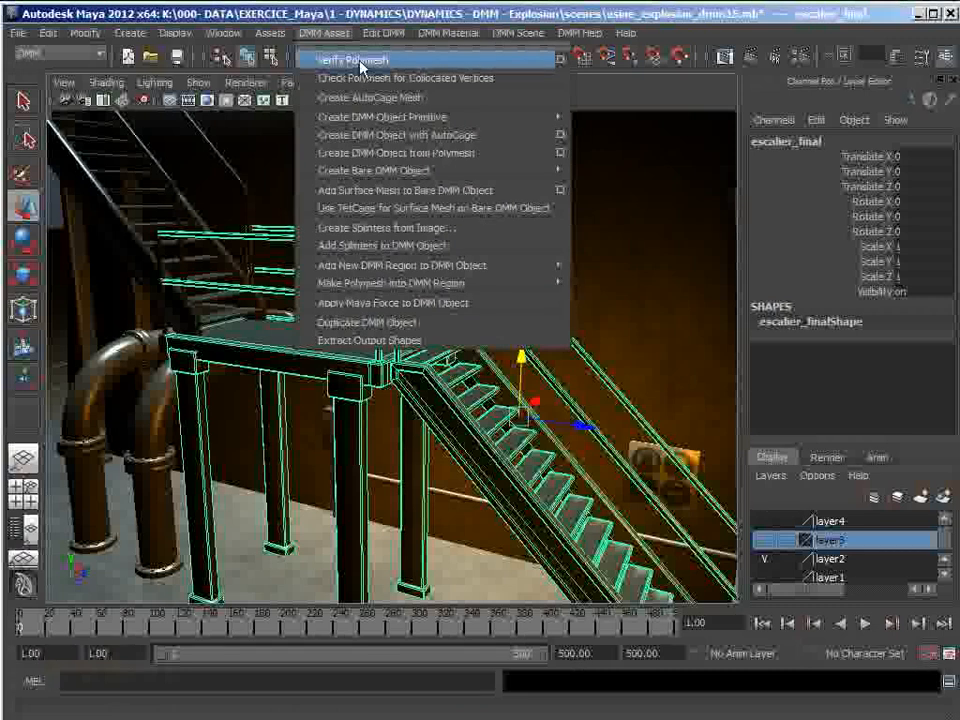
click(415, 62)
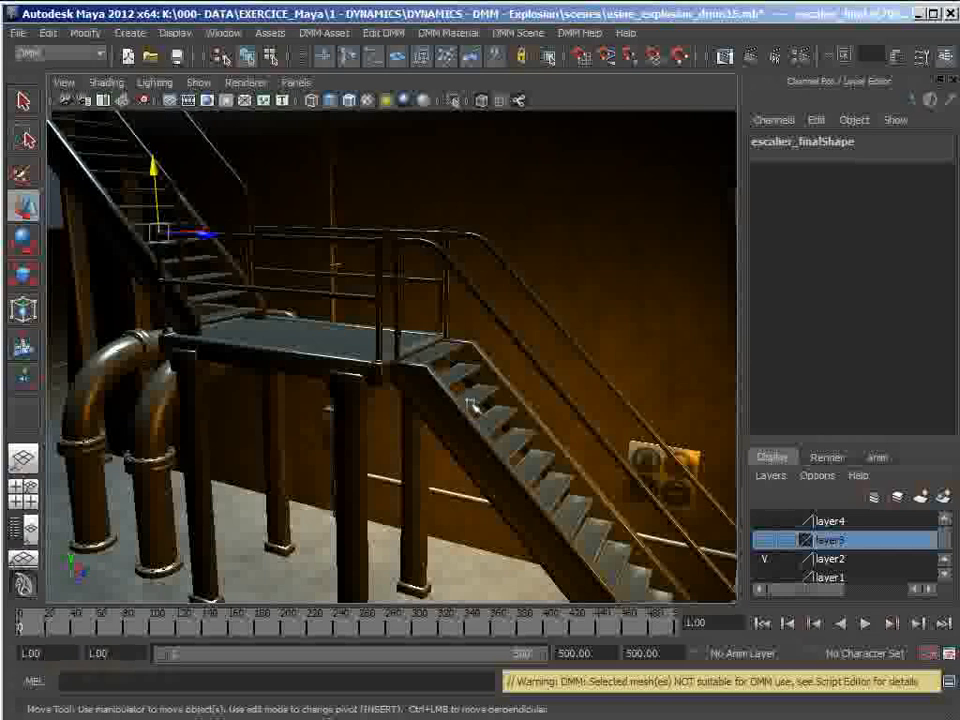
alt+drag(473, 400, 600, 410)
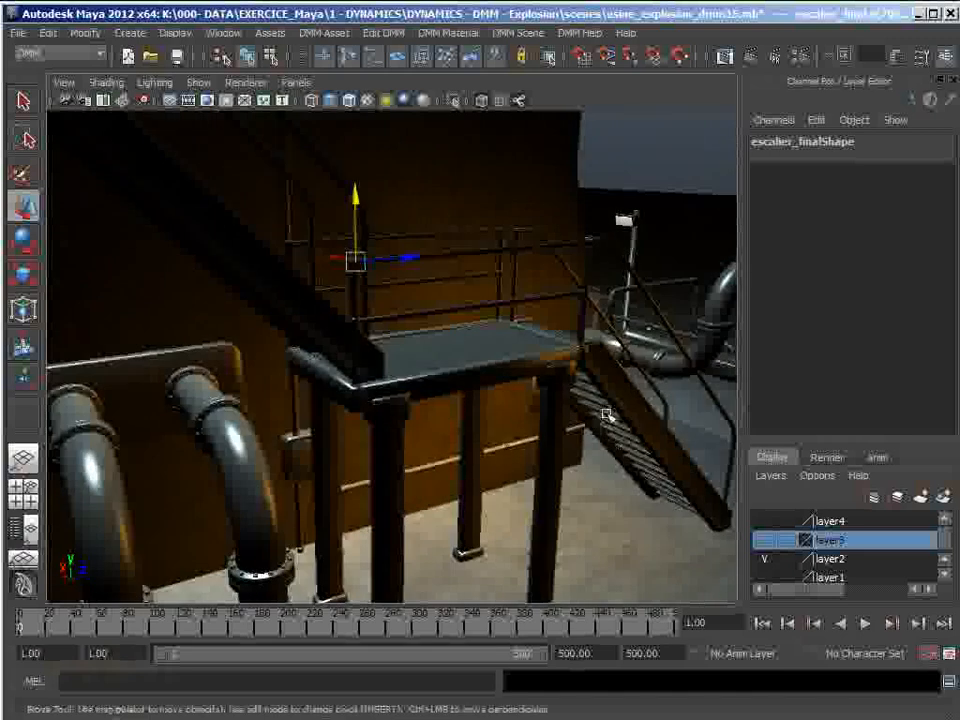
click(97, 53)
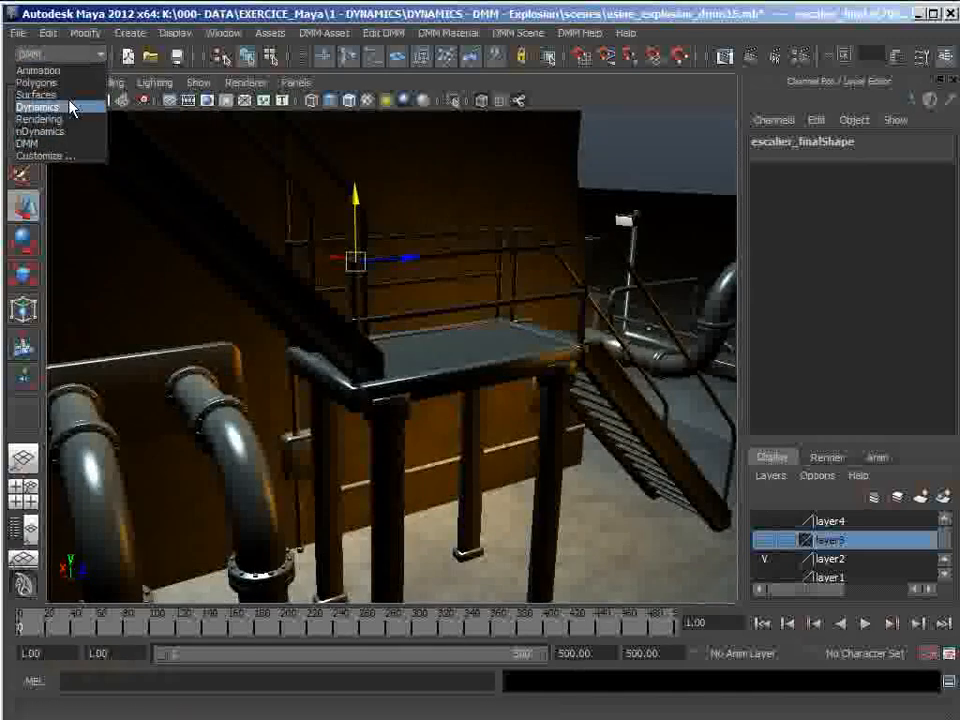
click(72, 84)
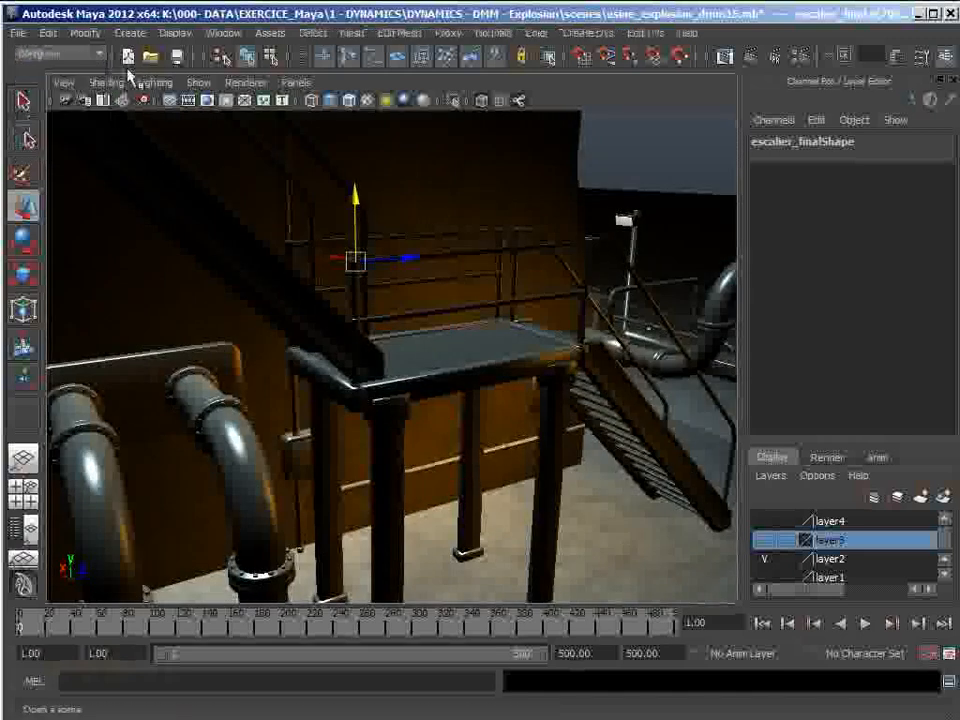
click(352, 34)
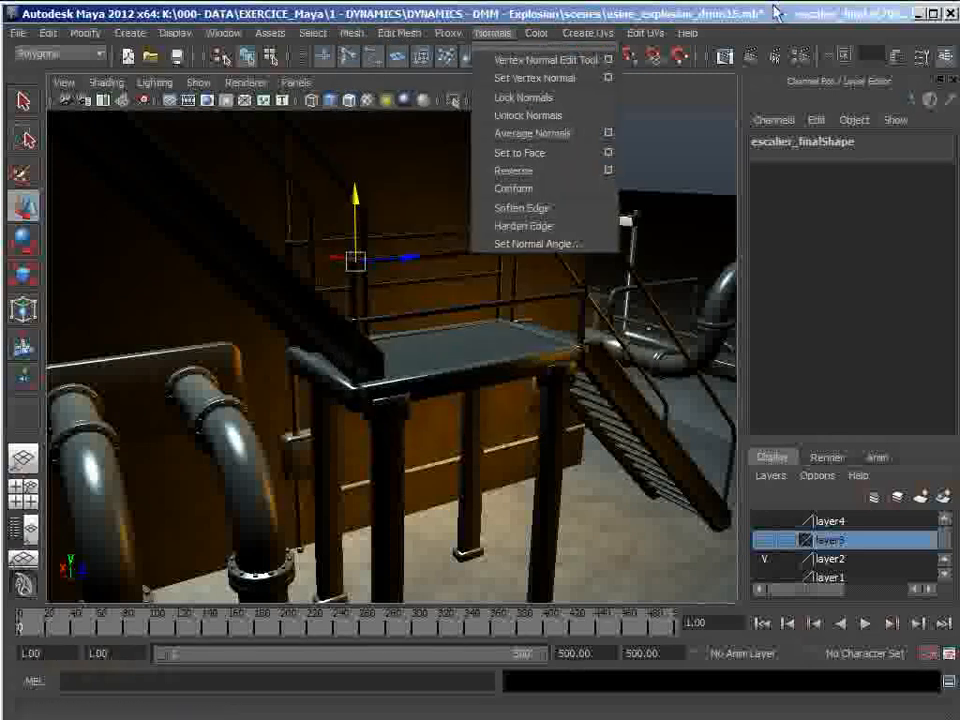
click(58, 53)
click(41, 145)
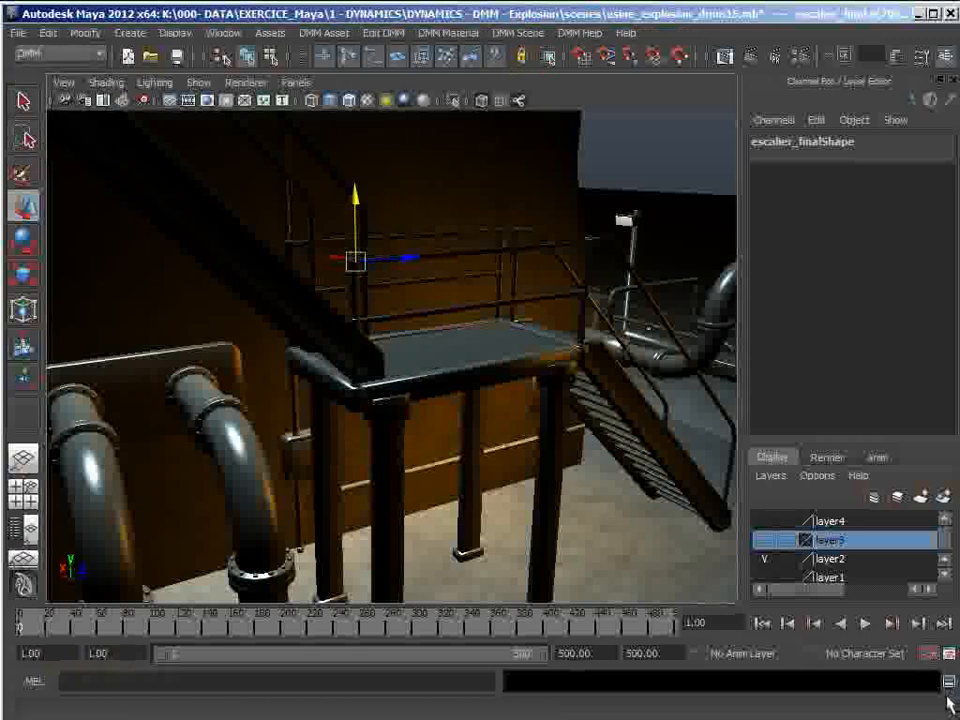
Select the escalier_final staircase mesh and isolate it in the viewport.
alt+drag(441, 377, 317, 377)
alt+right_drag(317, 377, 484, 505)
alt+drag(484, 505, 448, 317)
click(443, 347)
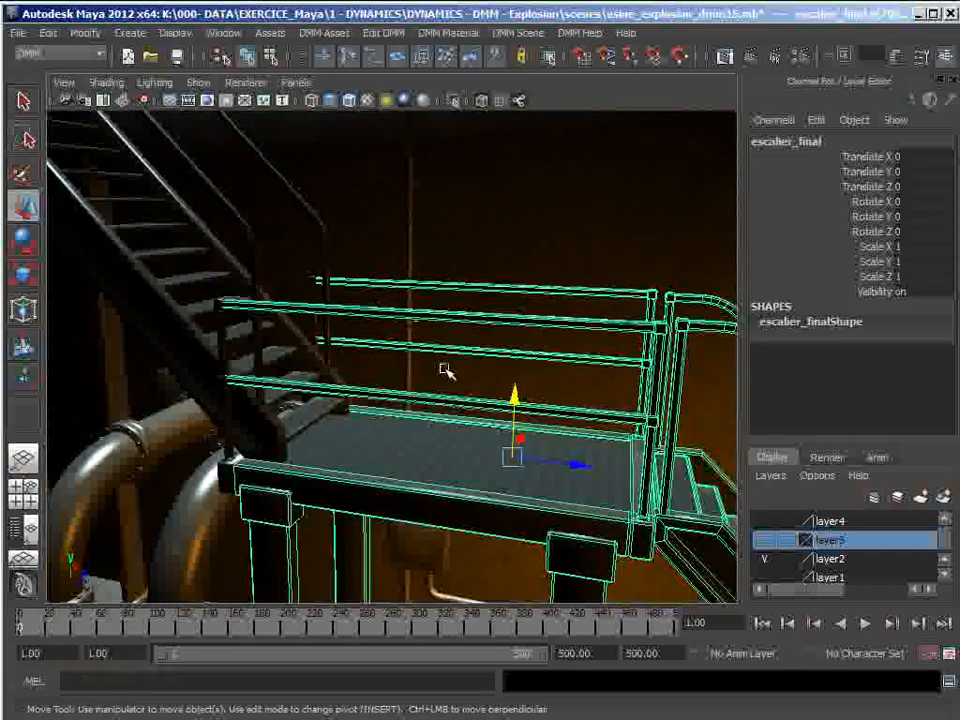
click(199, 82)
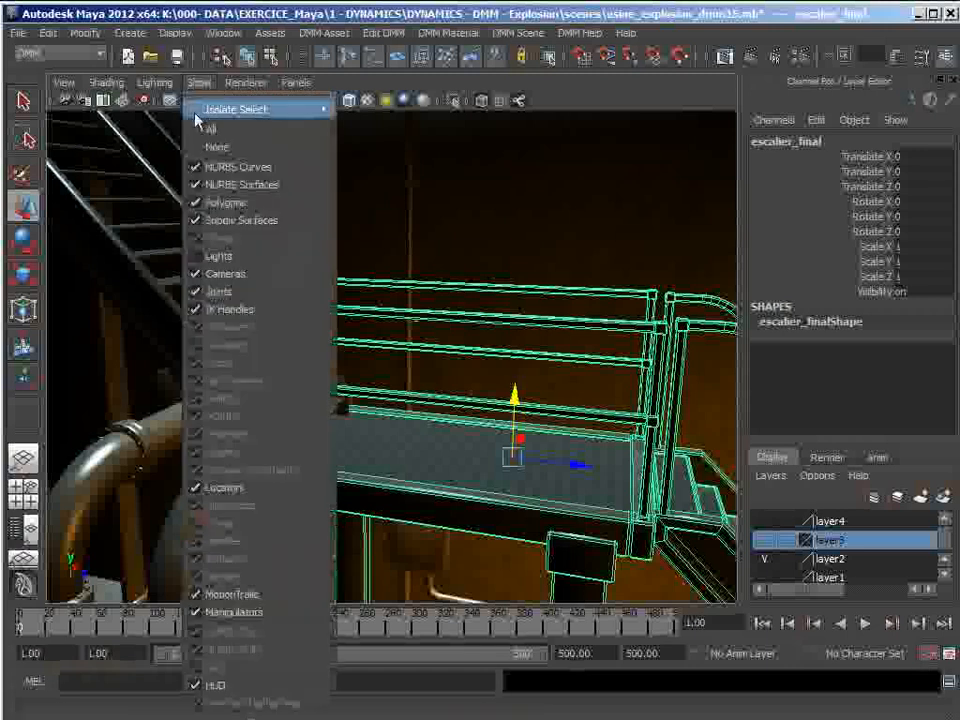
mouse_move(200, 109)
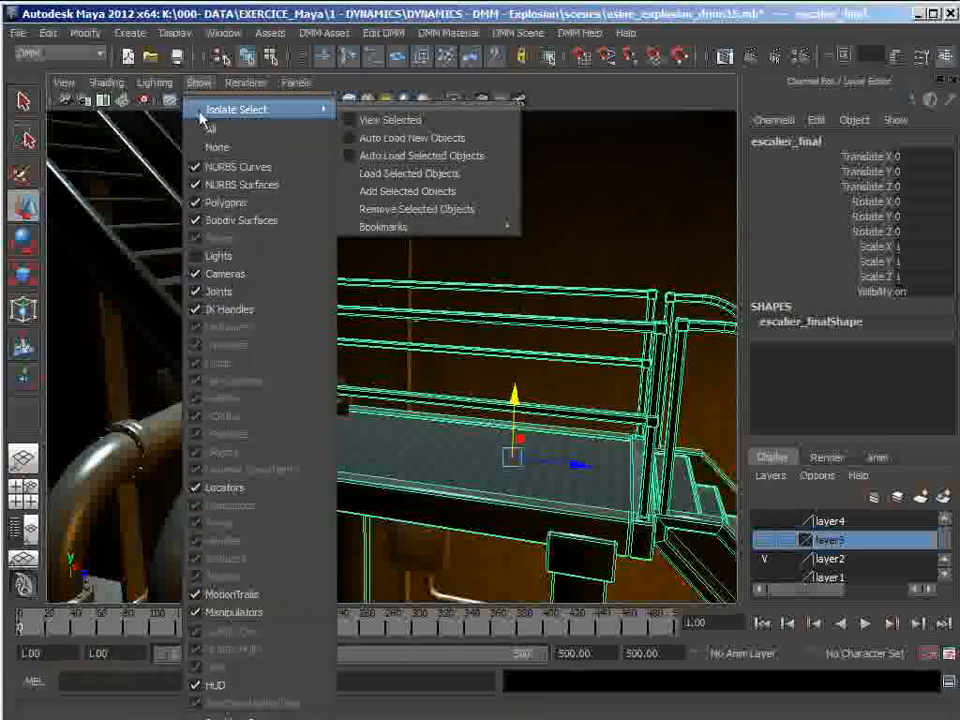
click(373, 121)
alt+drag(352, 347, 413, 346)
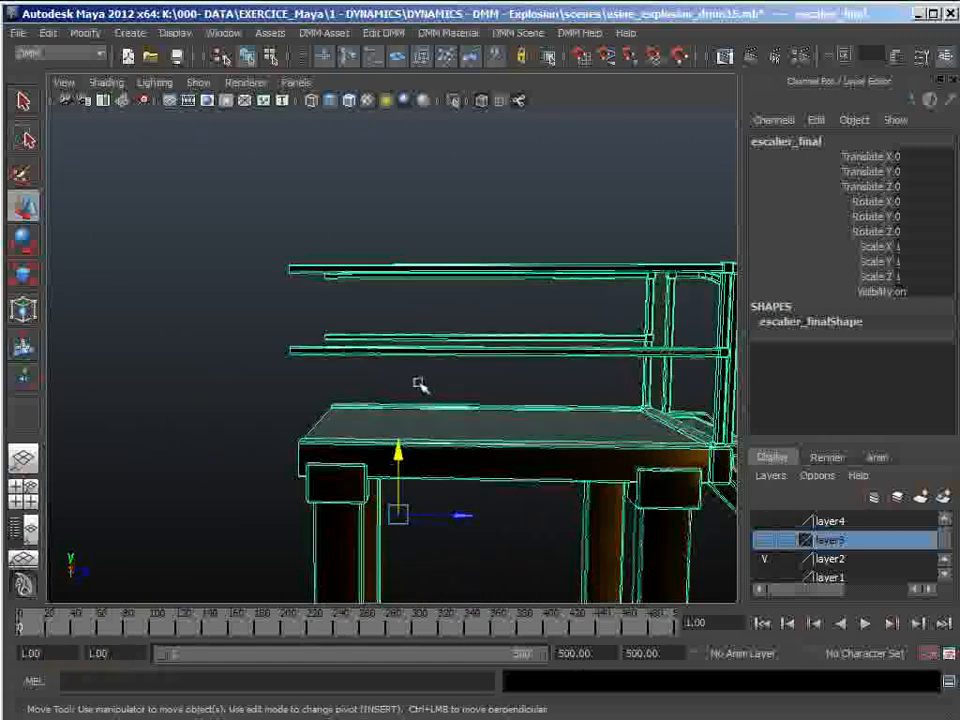
alt+middle_drag(420, 386, 354, 341)
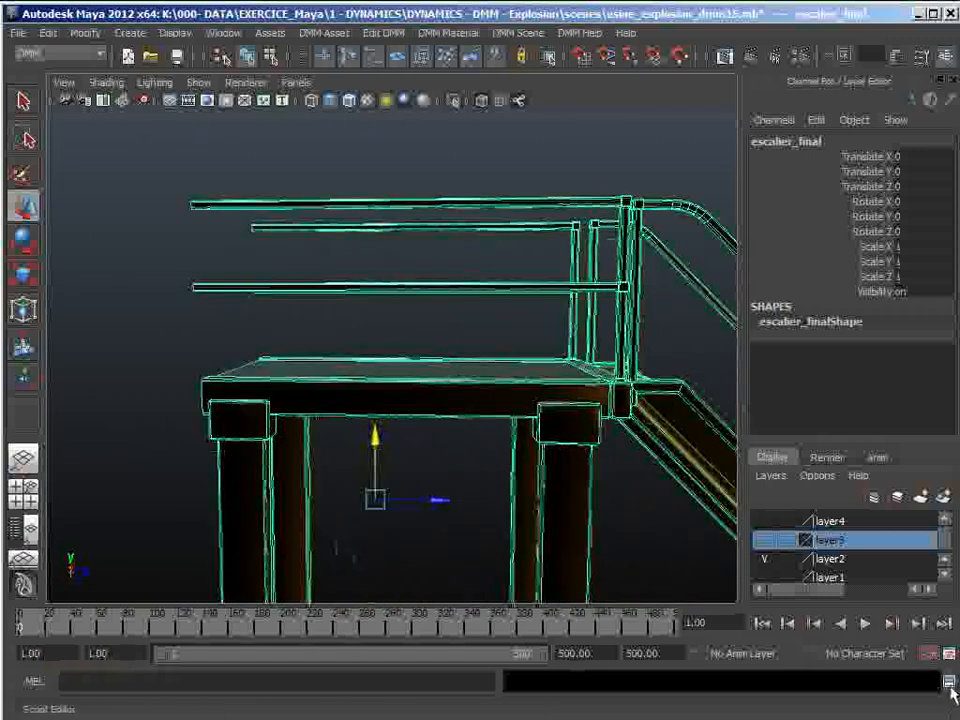
Read the mesh verification report in the Script Editor, highlighting the edge error lines.
drag(900, 716, 834, 96)
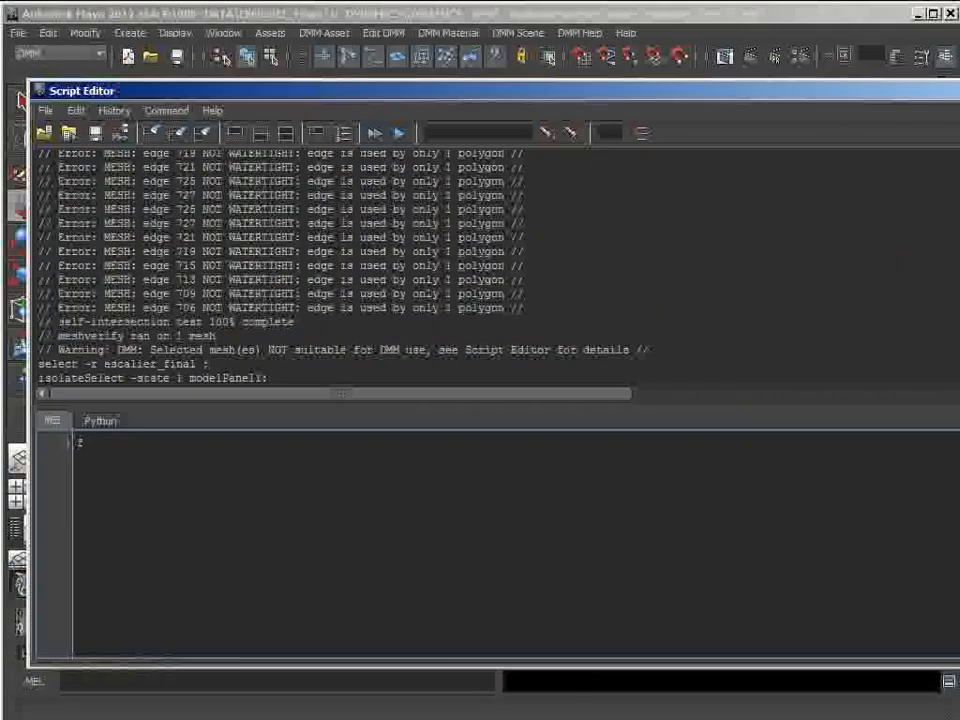
drag(959, 368, 902, 346)
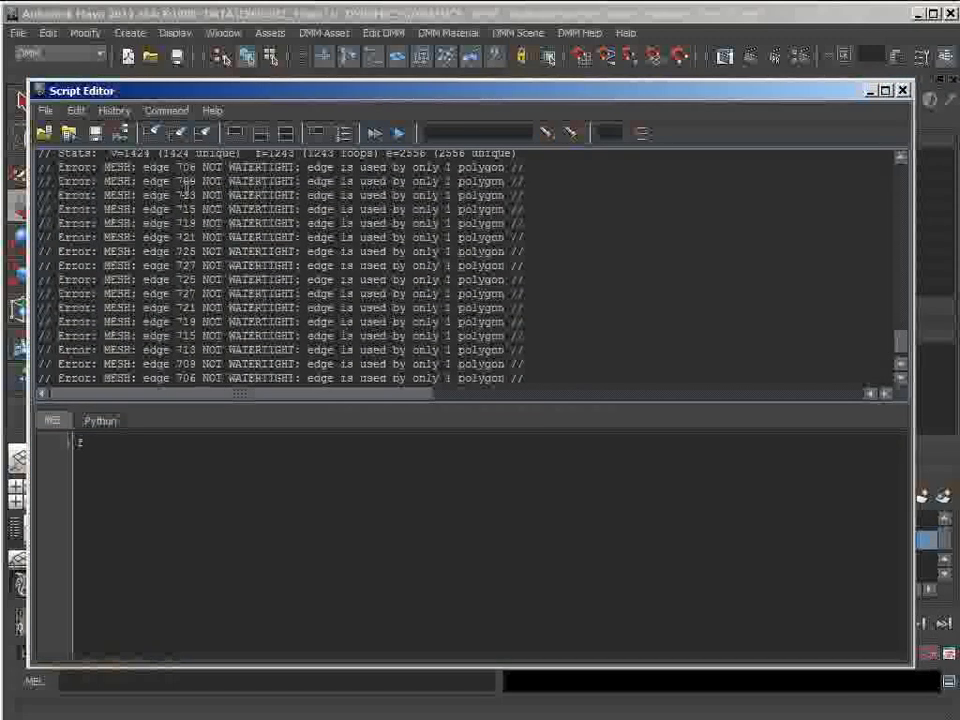
drag(177, 167, 530, 380)
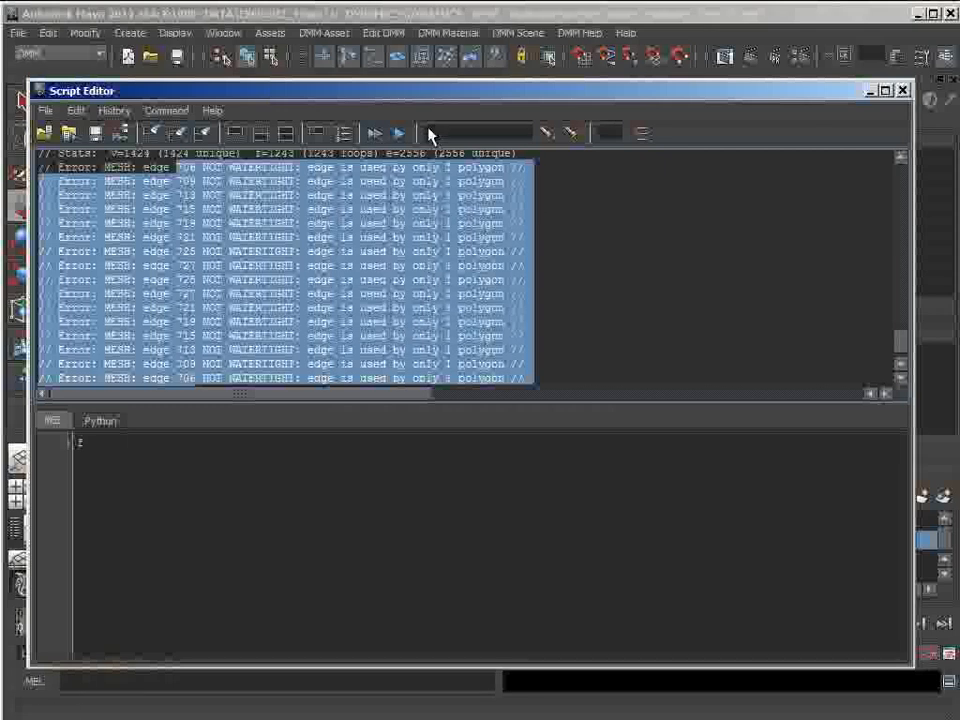
drag(443, 93, 495, 719)
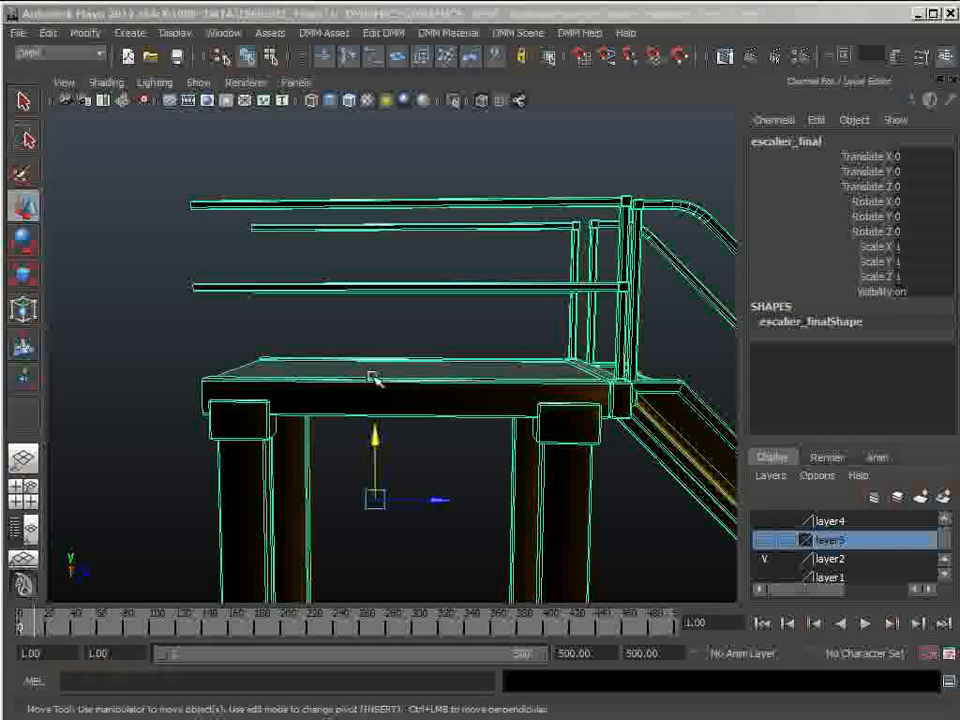
Open the Component Editor for the staircase mesh and move its window out of the way.
alt+drag(376, 376, 407, 373)
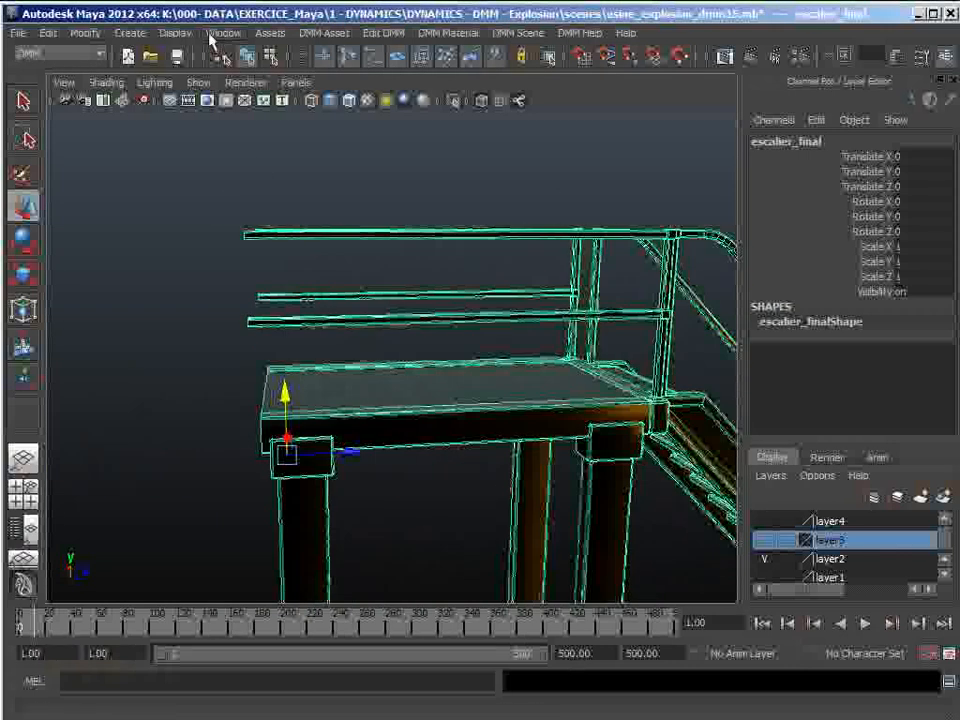
click(223, 33)
mouse_move(225, 66)
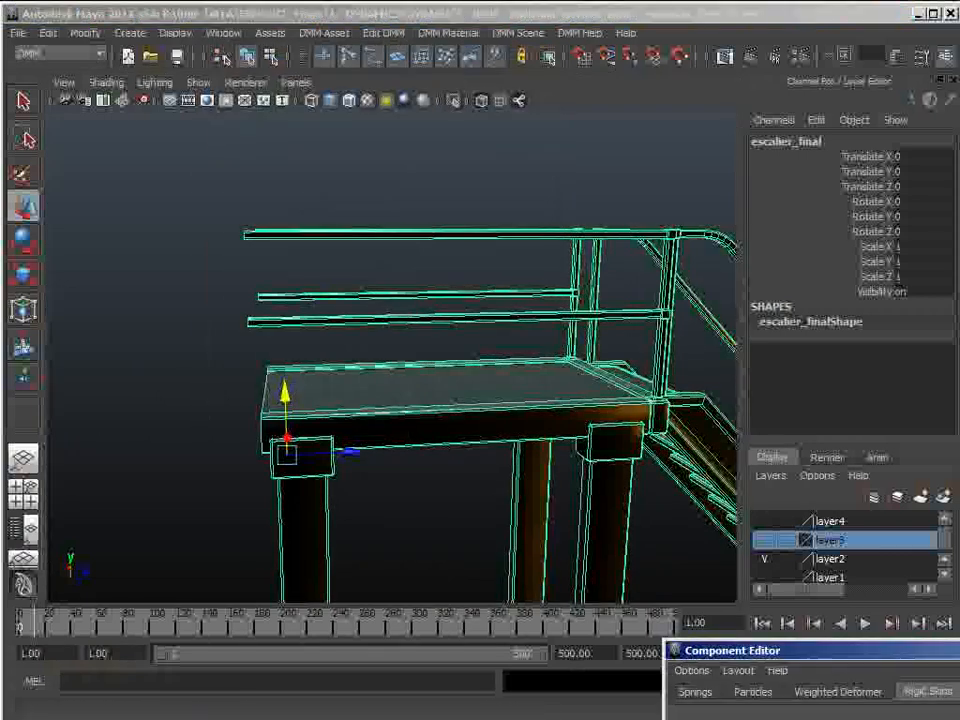
drag(900, 651, 461, 105)
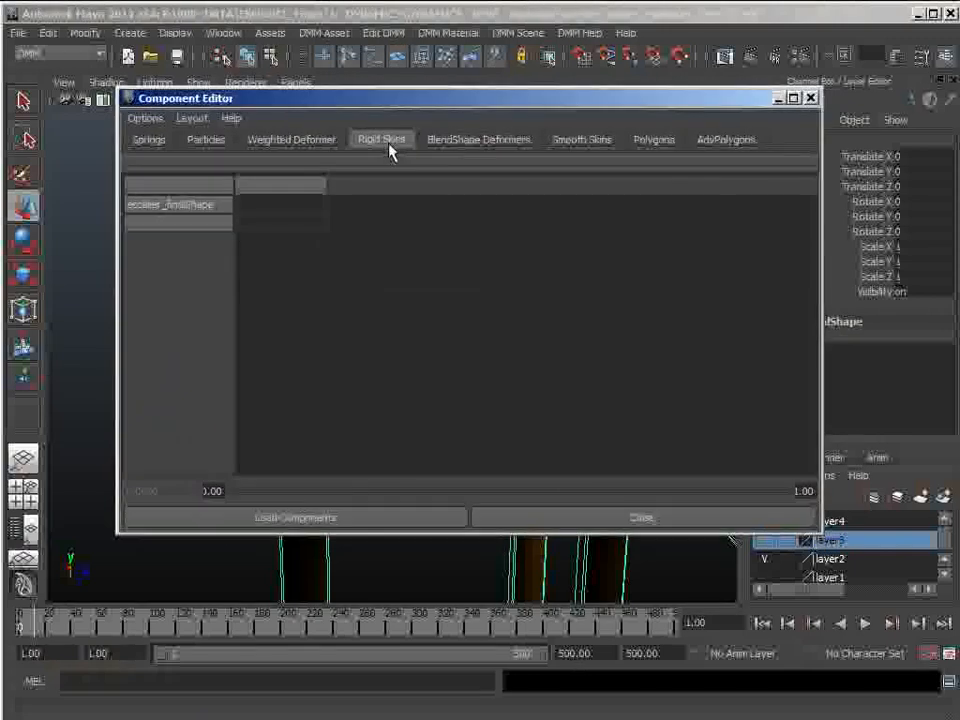
drag(524, 97, 959, 380)
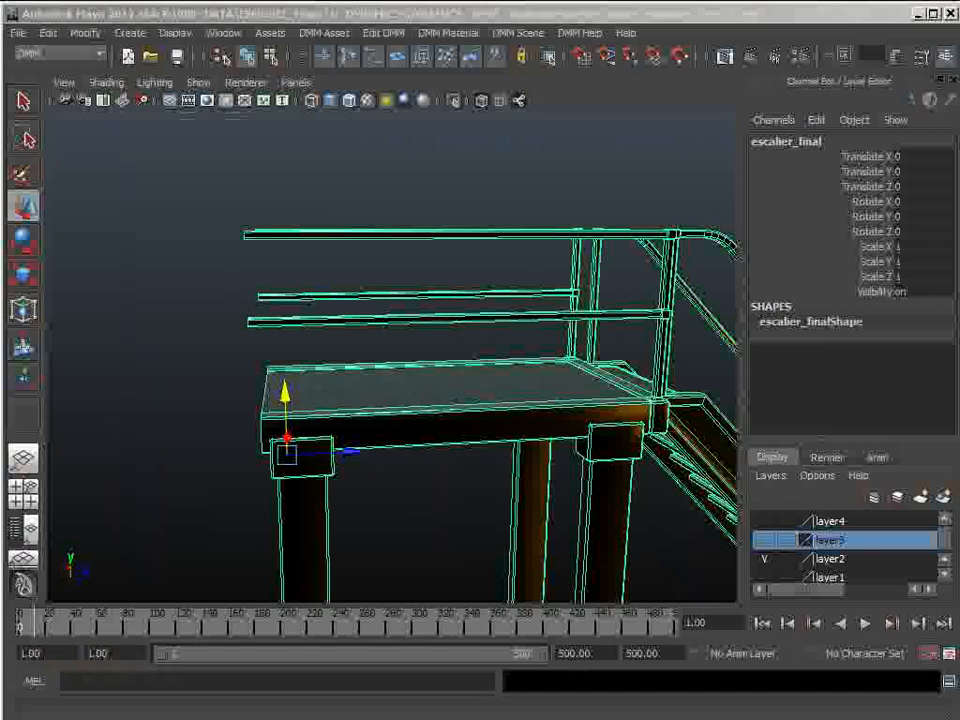
Run Verify Polymesh again on the isolated staircase to select its faulty edges.
click(268, 36)
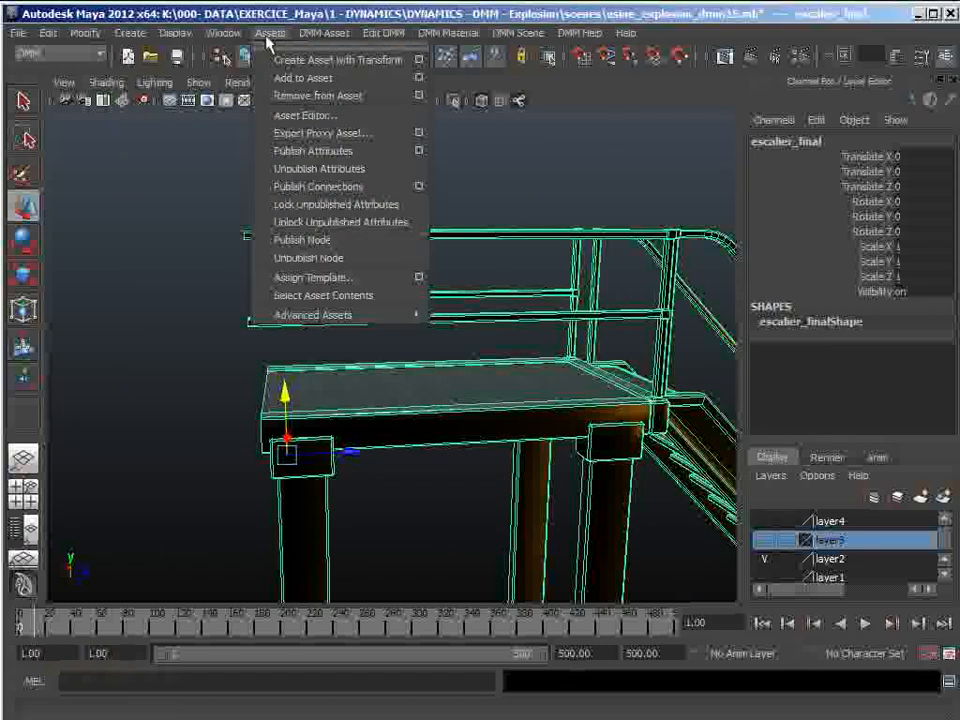
mouse_move(324, 33)
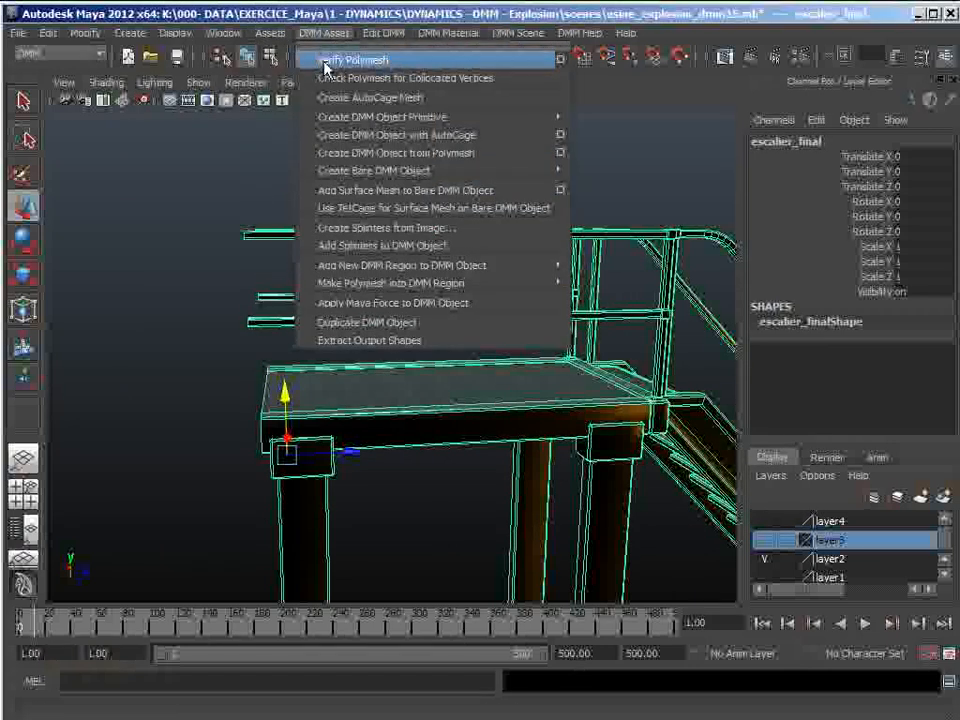
click(326, 62)
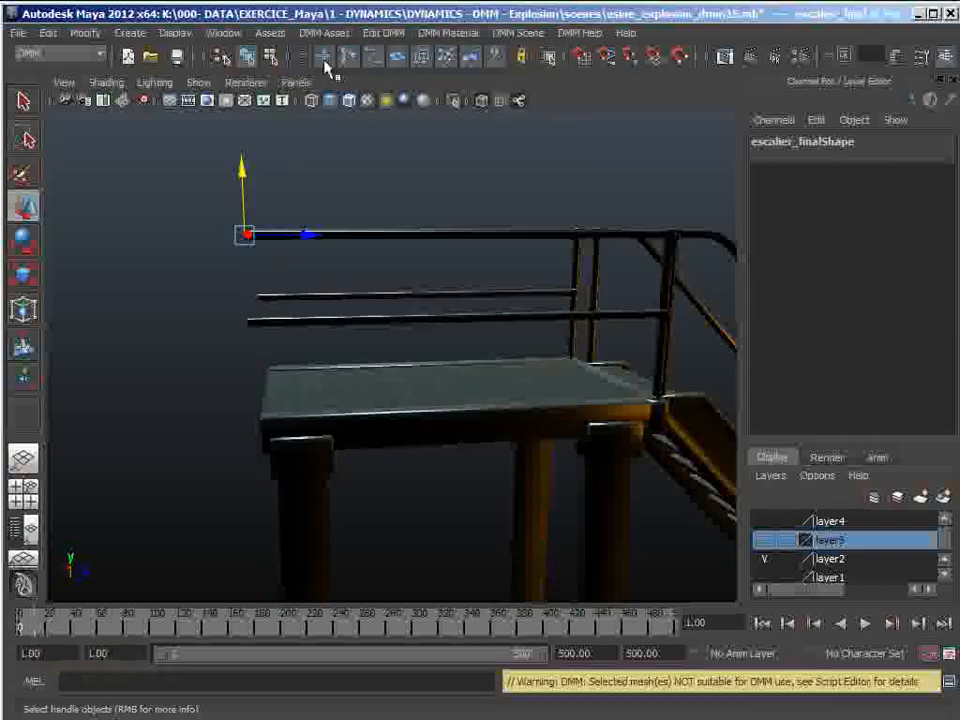
Select edge e[706] in the Component Editor and locate it at the end of the platform handrail.
drag(959, 300, 346, 115)
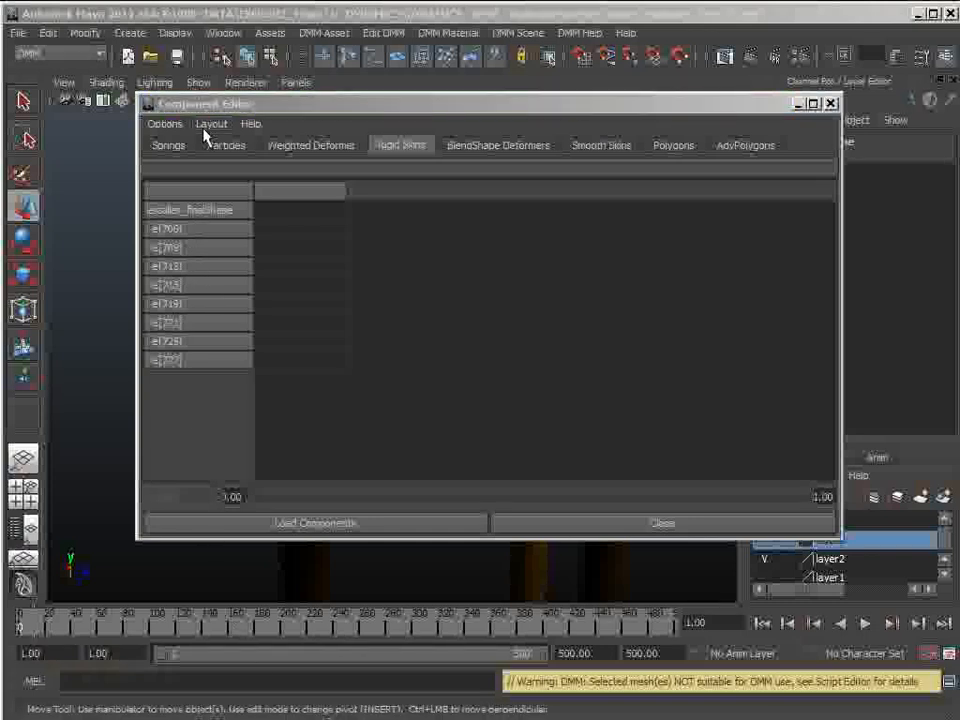
click(178, 231)
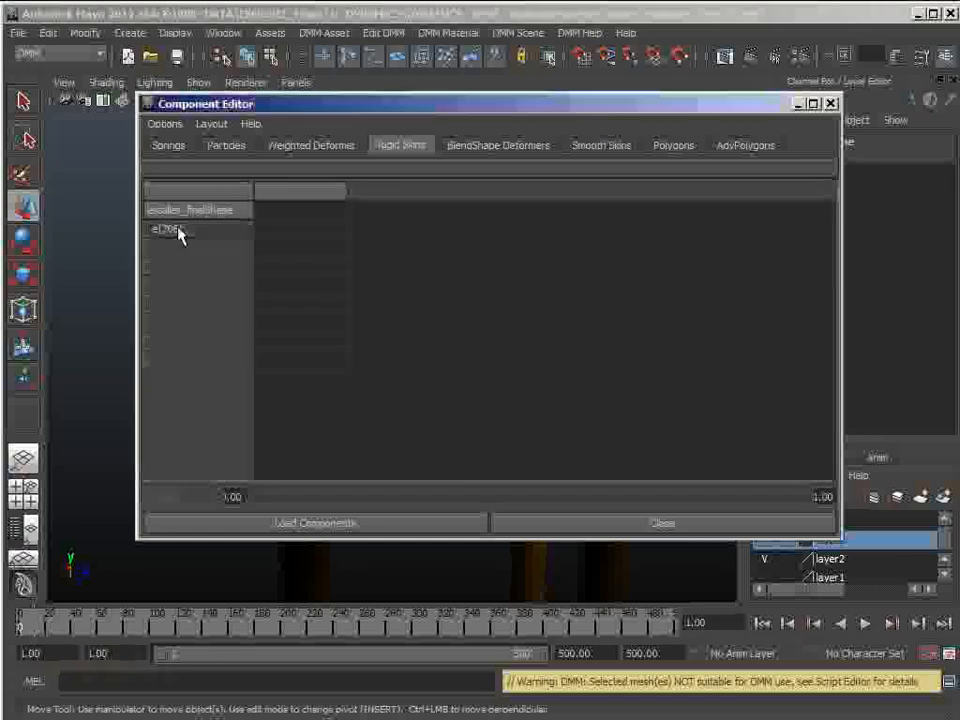
drag(283, 105, 317, 688)
alt+drag(311, 424, 412, 421)
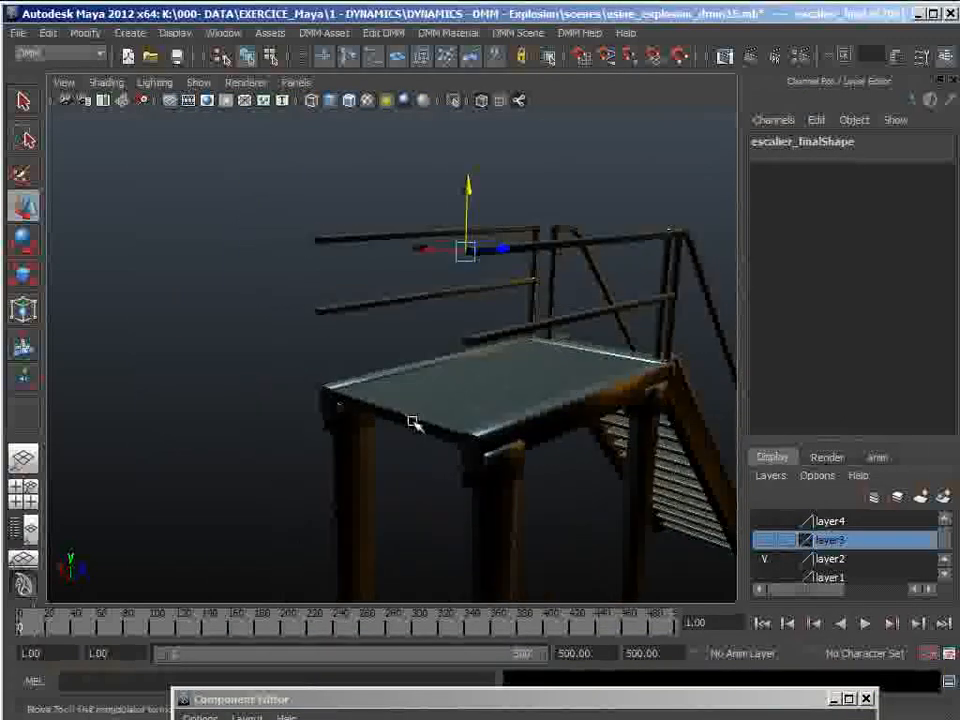
scroll(421, 420, up, 5)
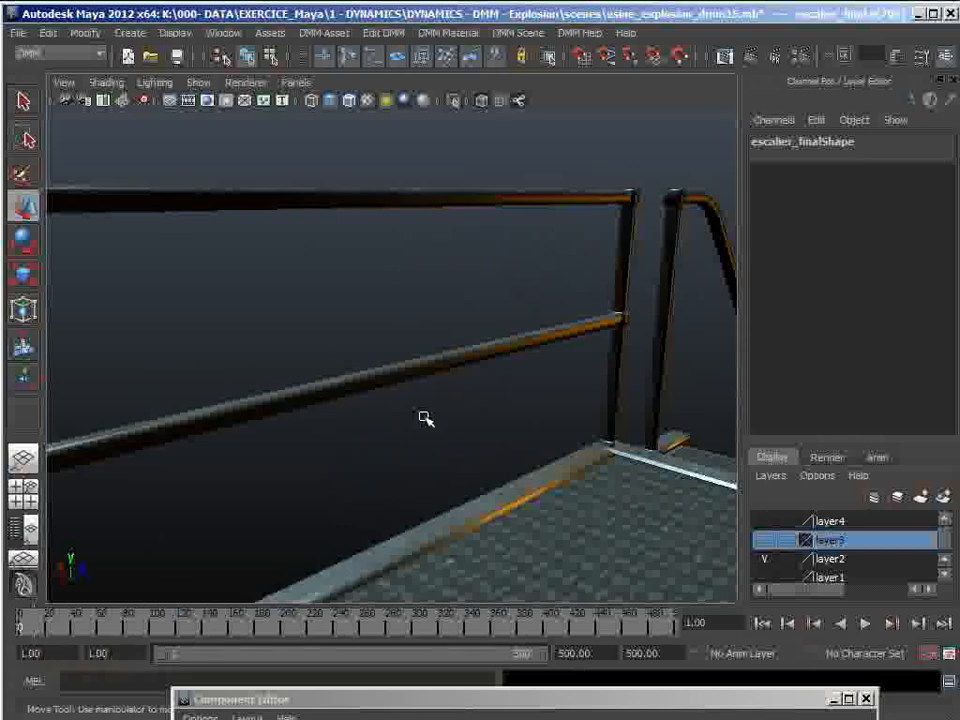
scroll(421, 420, down, 6)
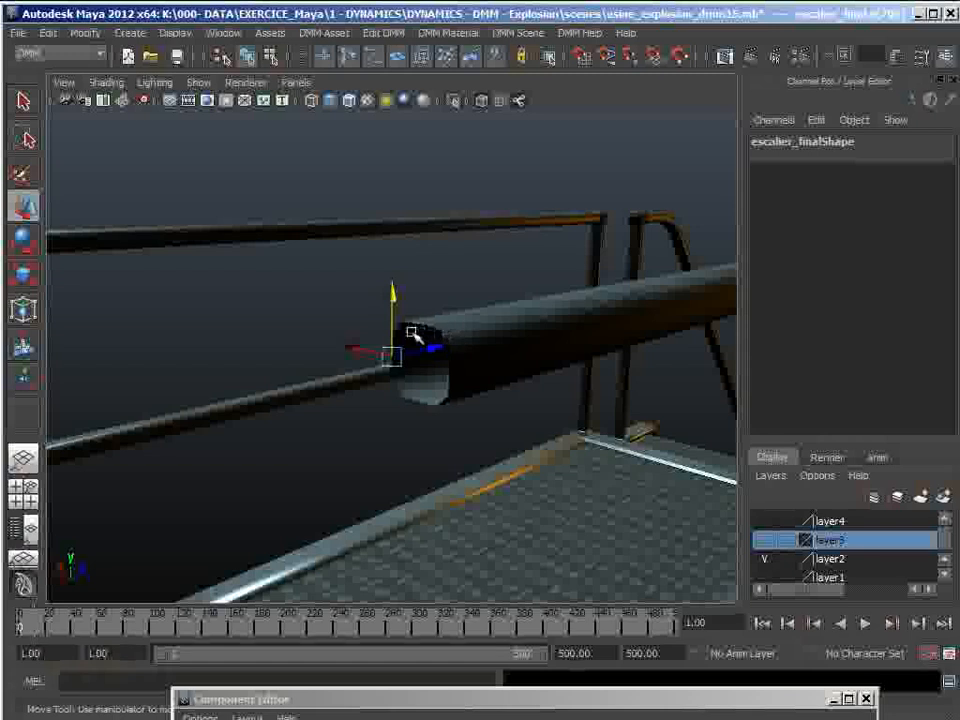
Show the staircase without smoothing and compare the ends of the platform's handrail tubes.
key(1)
alt+drag(400, 457, 426, 459)
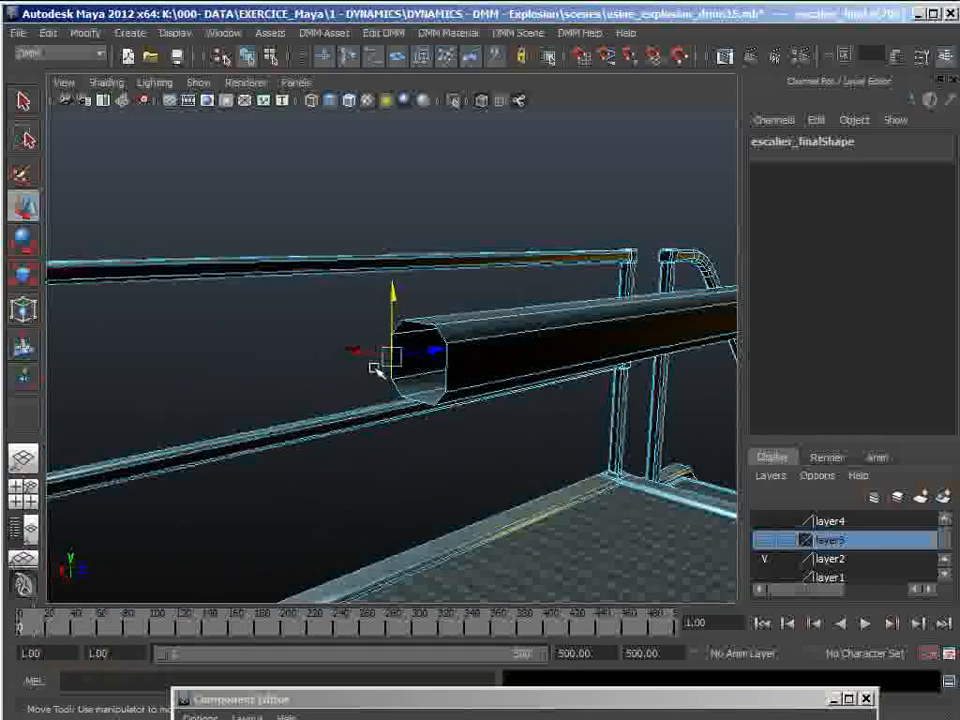
mouse_move(393, 404)
alt+mouse_down()
mouse_move(411, 388)
mouse_move(409, 403)
mouse_move(396, 398)
mouse_move(403, 403)
alt+mouse_up()
alt+middle_drag(403, 403, 489, 402)
click(392, 265)
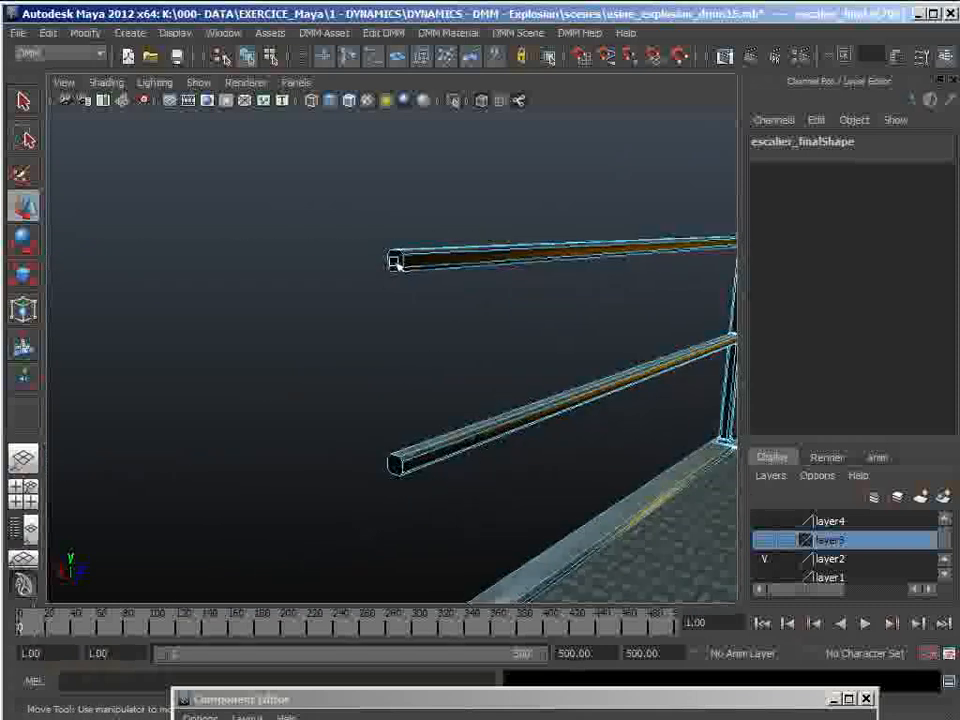
alt+middle_drag(619, 409, 523, 401)
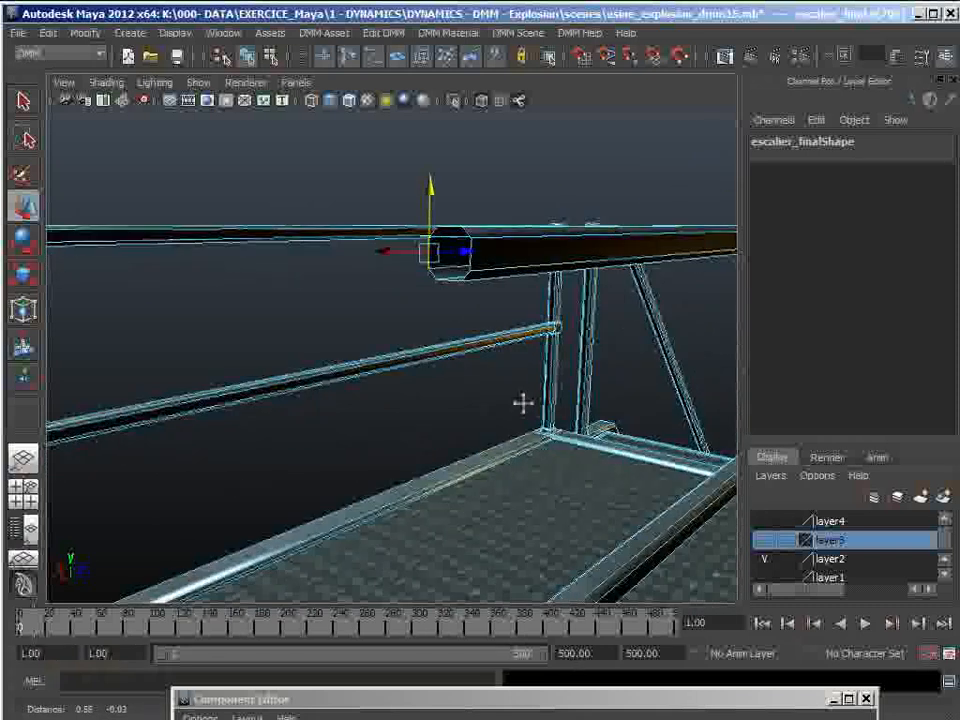
alt+right_drag(523, 401, 528, 415)
alt+drag(528, 415, 580, 413)
Close the open end of the platform's handrail tube with a new face using the Append to Polygon Tool.
click(78, 54)
click(60, 82)
click(353, 33)
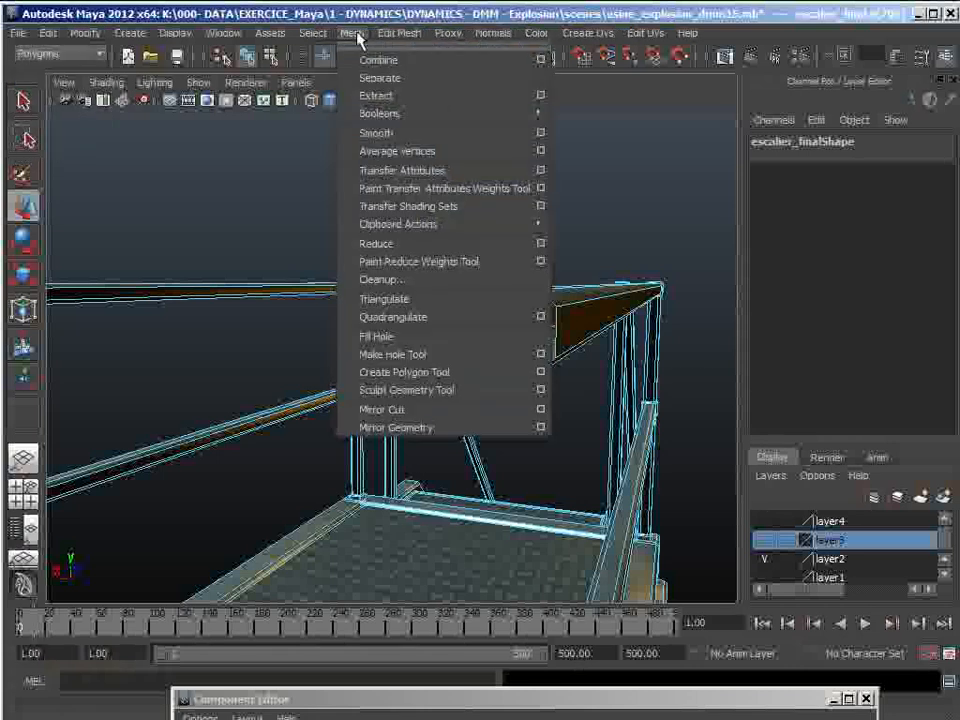
mouse_move(399, 33)
click(430, 116)
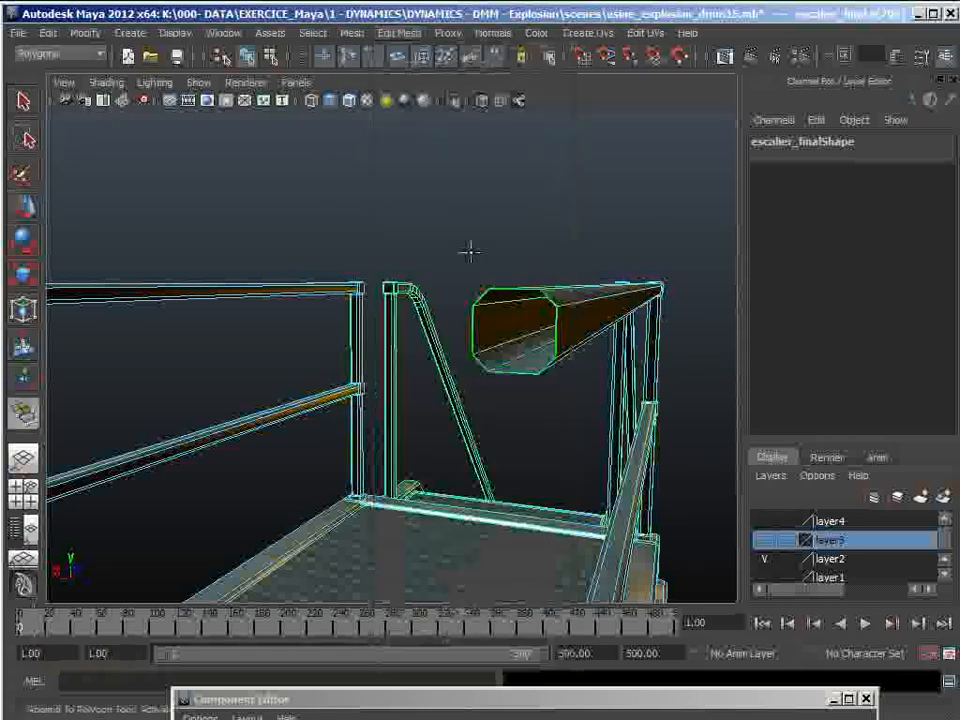
click(499, 291)
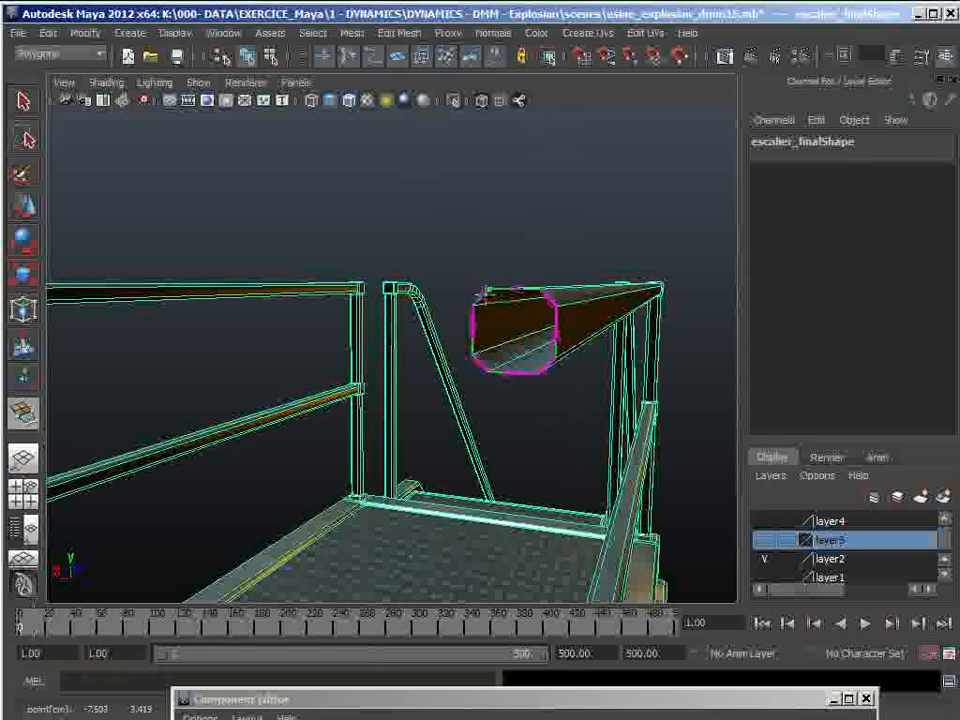
click(471, 324)
click(481, 365)
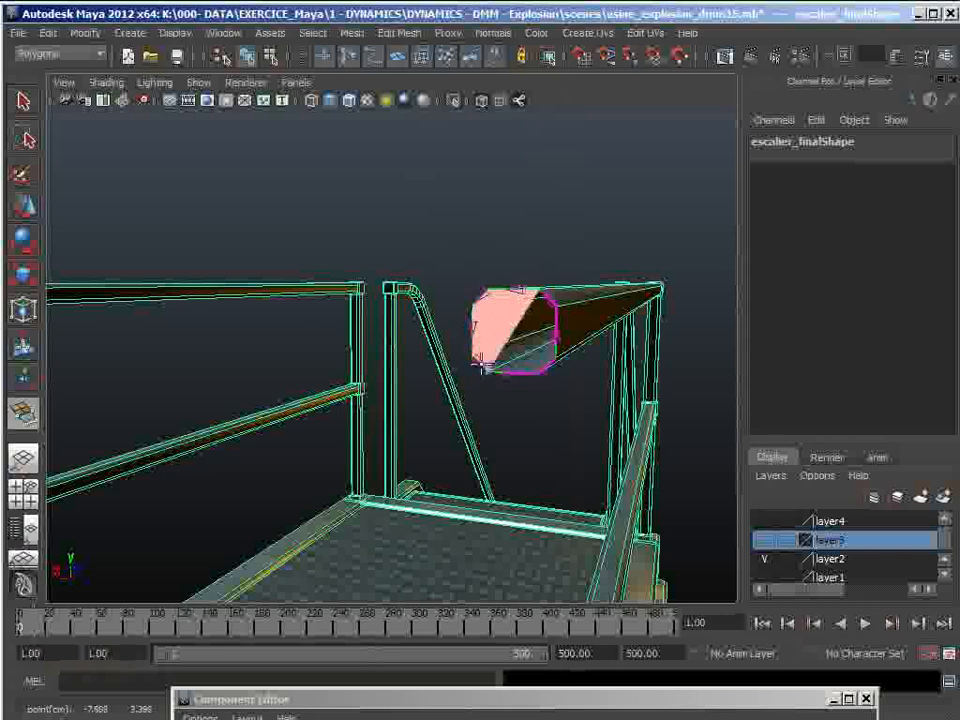
click(541, 376)
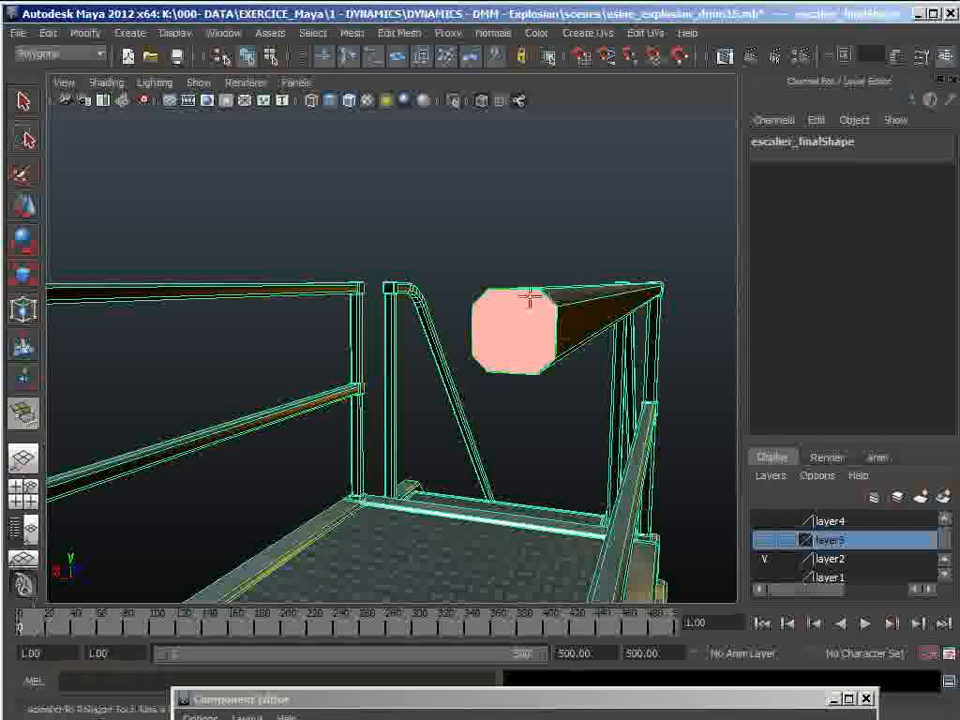
key(Return)
key(w)
Return to object selection, select the repaired staircase and run the DMM Verify Polymesh check on it again.
alt+drag(514, 354, 398, 323)
alt+middle_drag(398, 323, 332, 320)
click(392, 221)
click(512, 265)
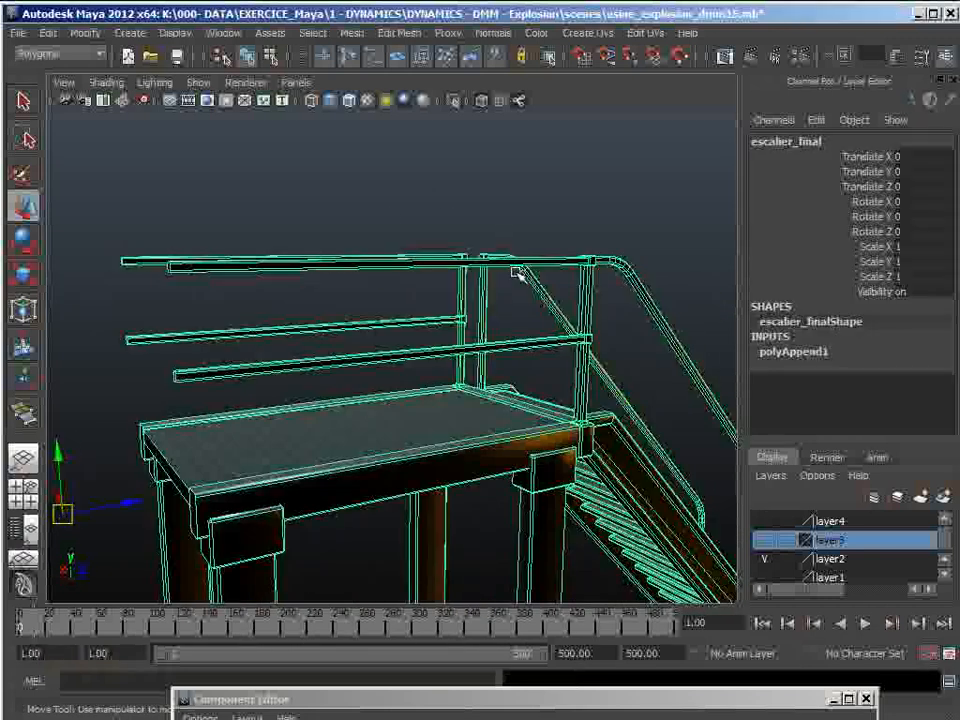
click(80, 54)
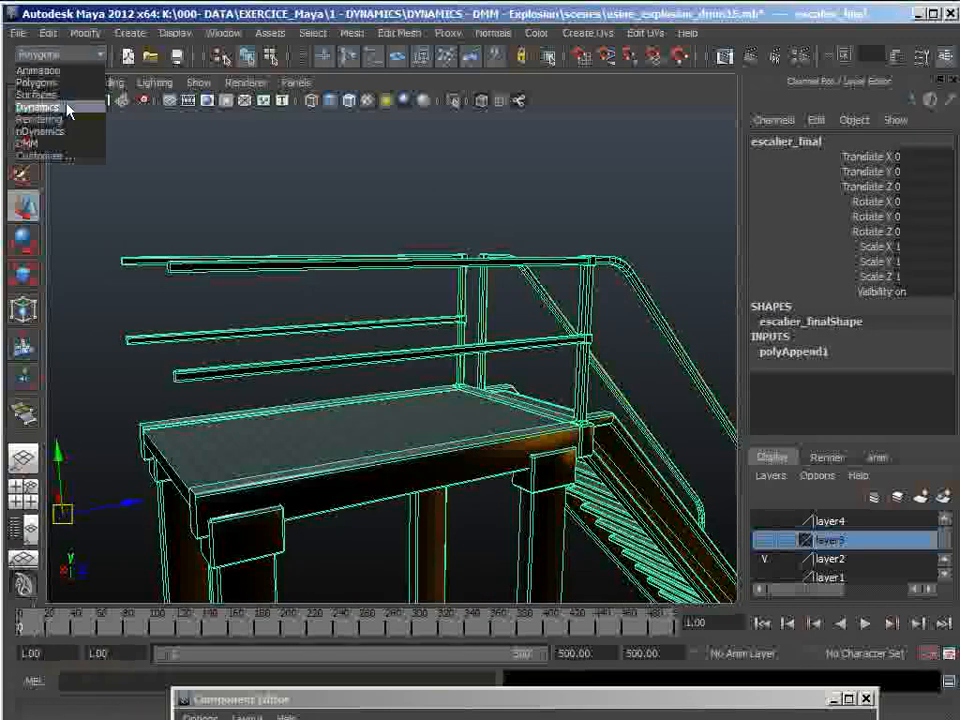
click(60, 143)
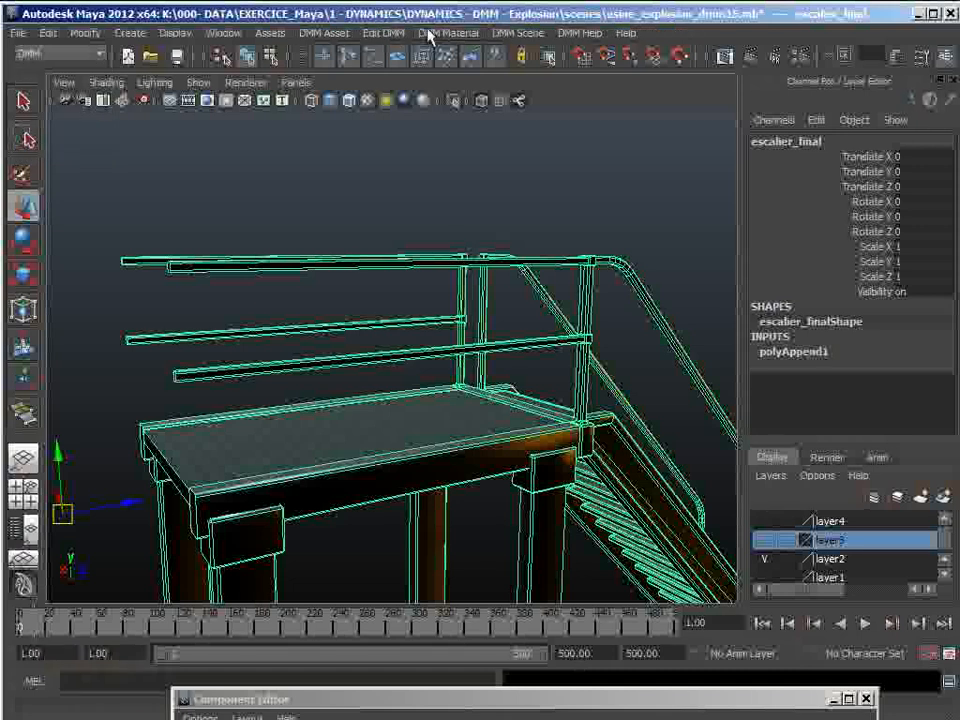
click(337, 34)
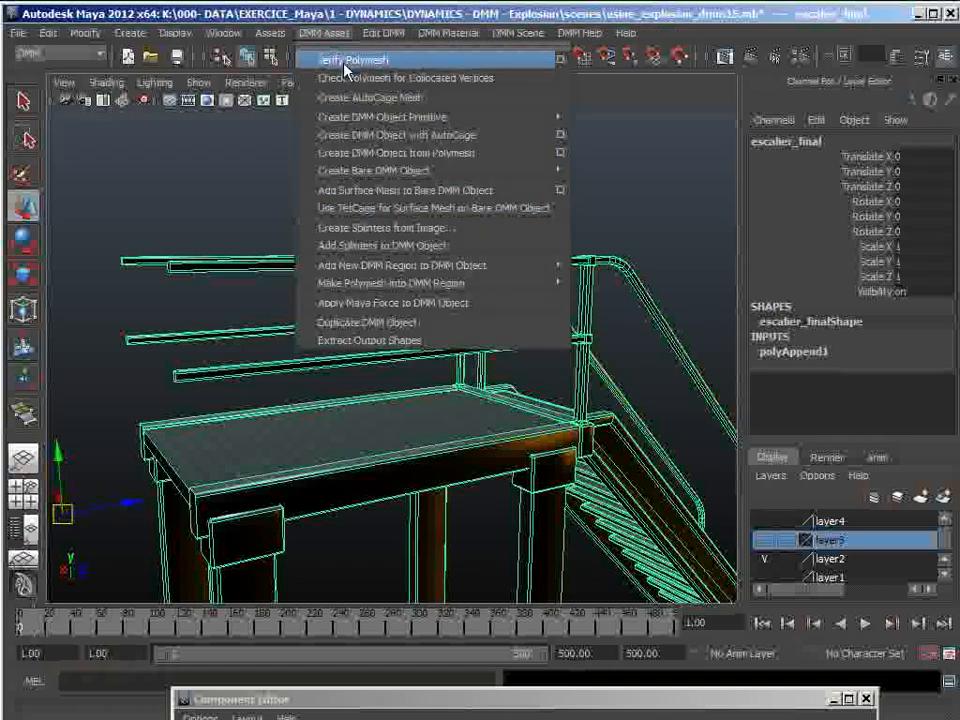
click(347, 60)
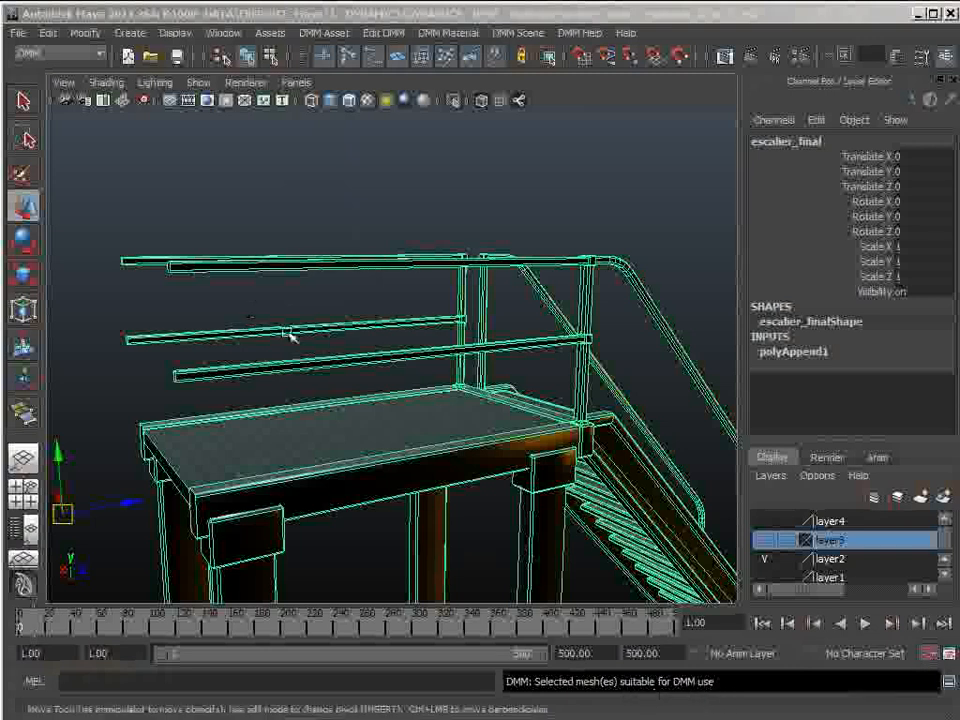
Look over the complete escalier_final staircase and show its attributes in the Attribute Editor.
alt+drag(411, 358, 377, 401)
alt+middle_drag(480, 422, 289, 317)
scroll(290, 318, down, 2)
scroll(332, 354, down, 2)
alt+drag(332, 354, 280, 335)
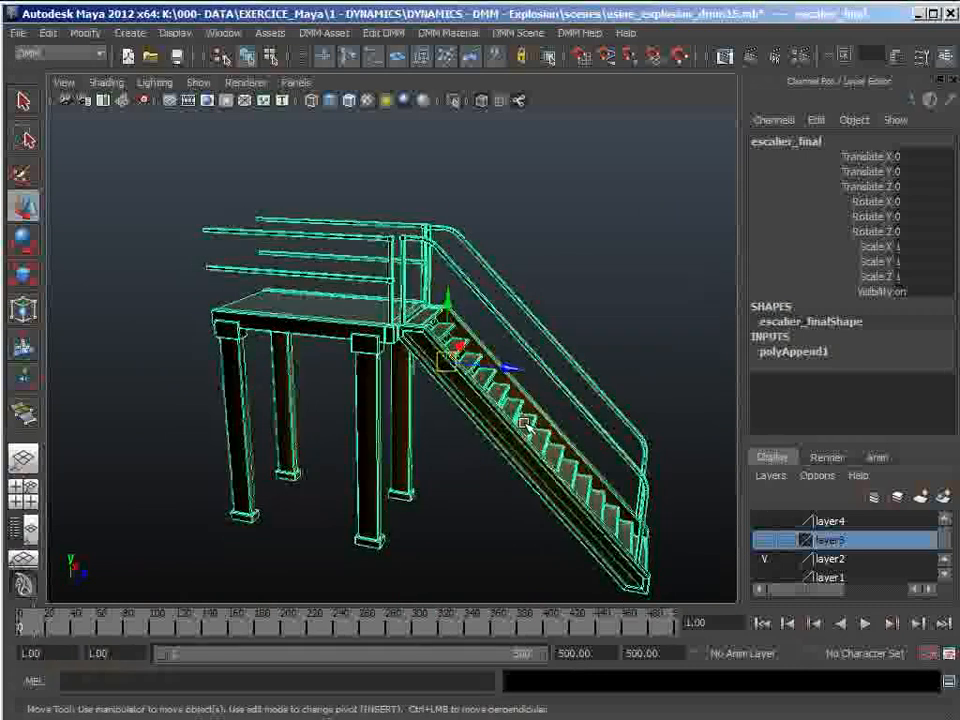
key(ctrl+a)
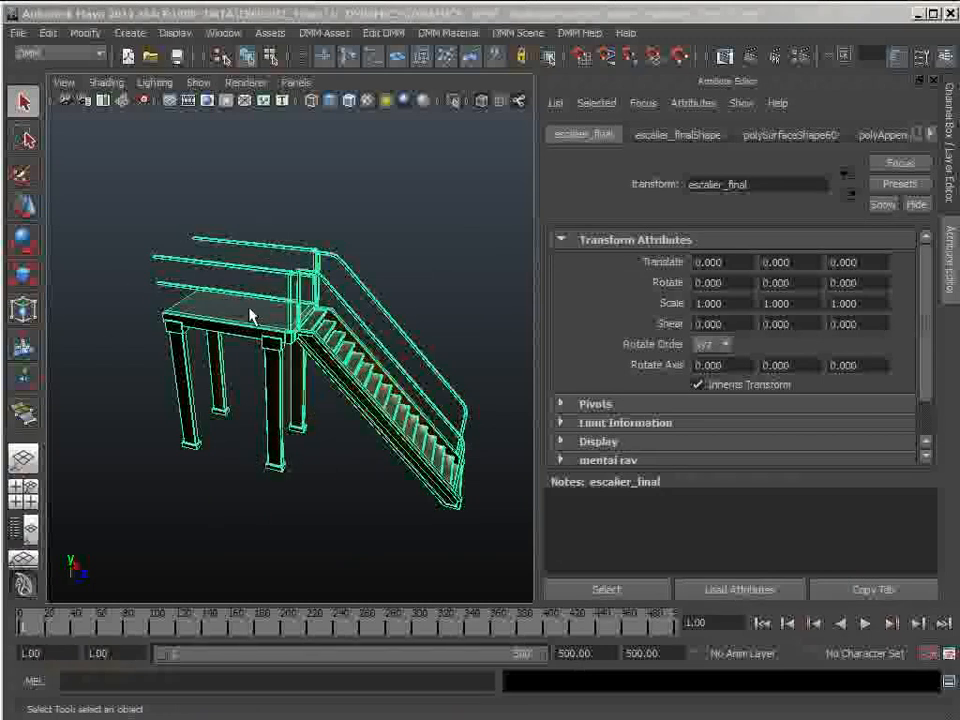
alt+drag(378, 393, 285, 122)
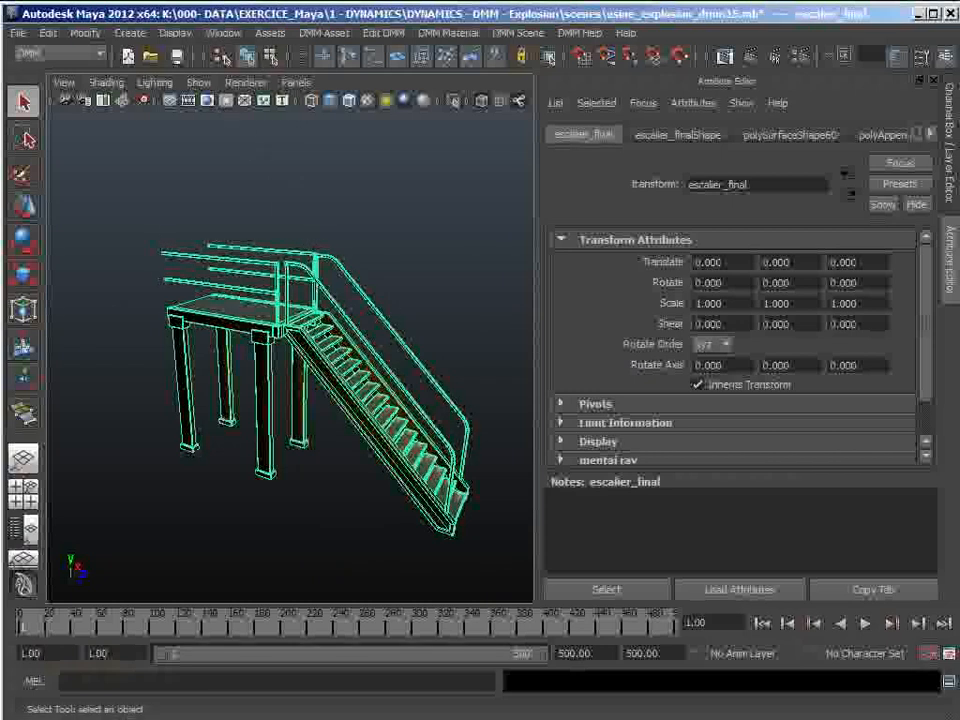
Reveal the full scene again, select both escalier_LO and escalier_final, and isolate the two meshes in the view.
click(198, 82)
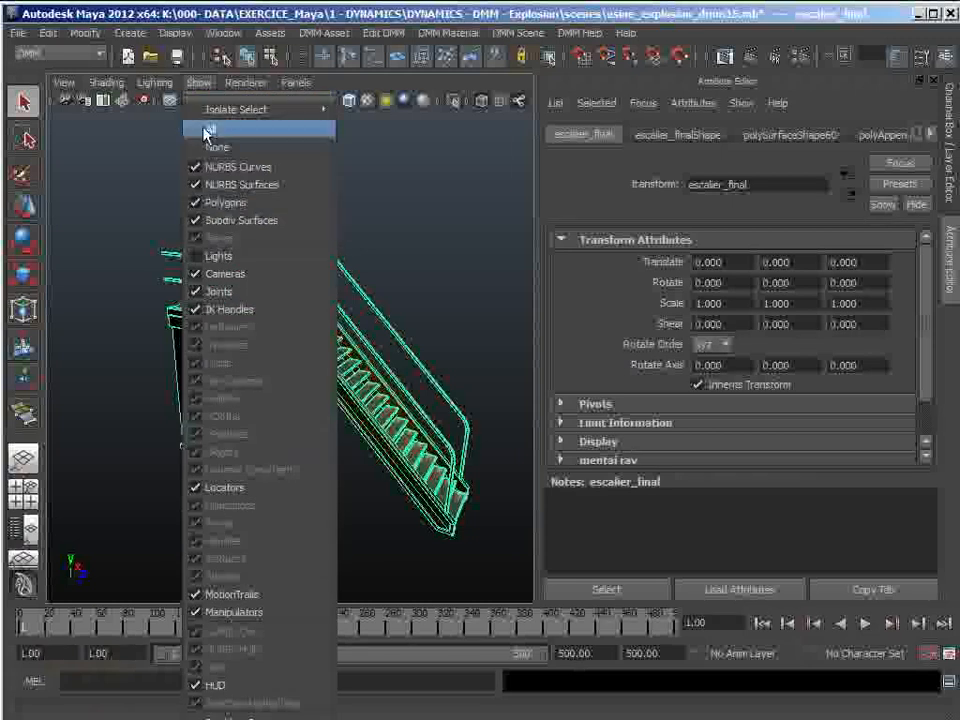
mouse_move(236, 109)
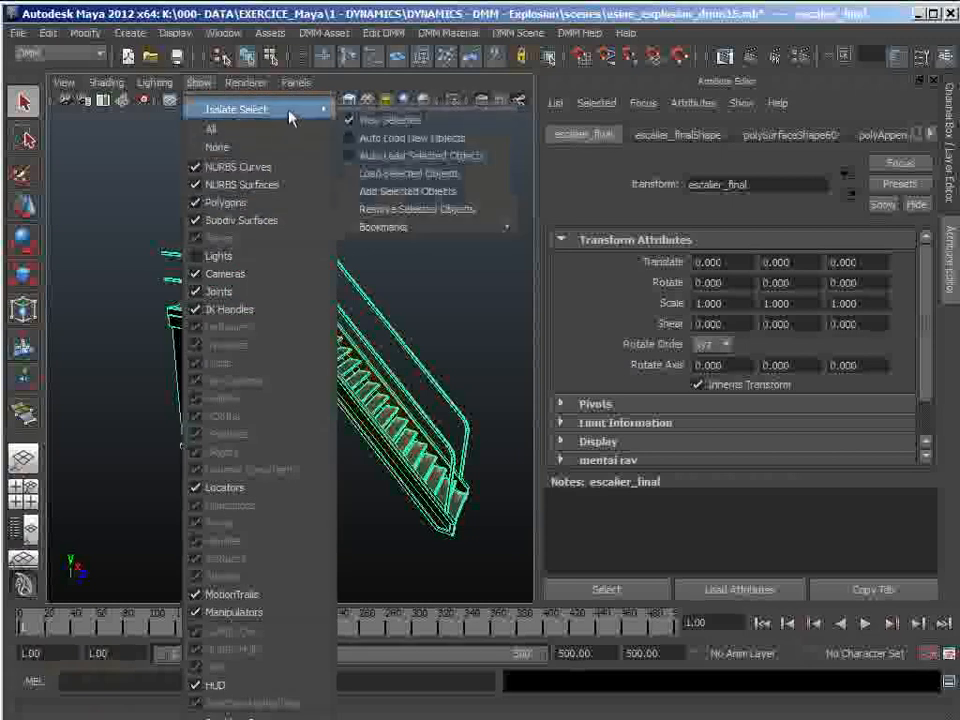
click(370, 122)
mouse_move(336, 336)
alt+mouse_down()
mouse_move(311, 364)
mouse_move(330, 345)
alt+mouse_up()
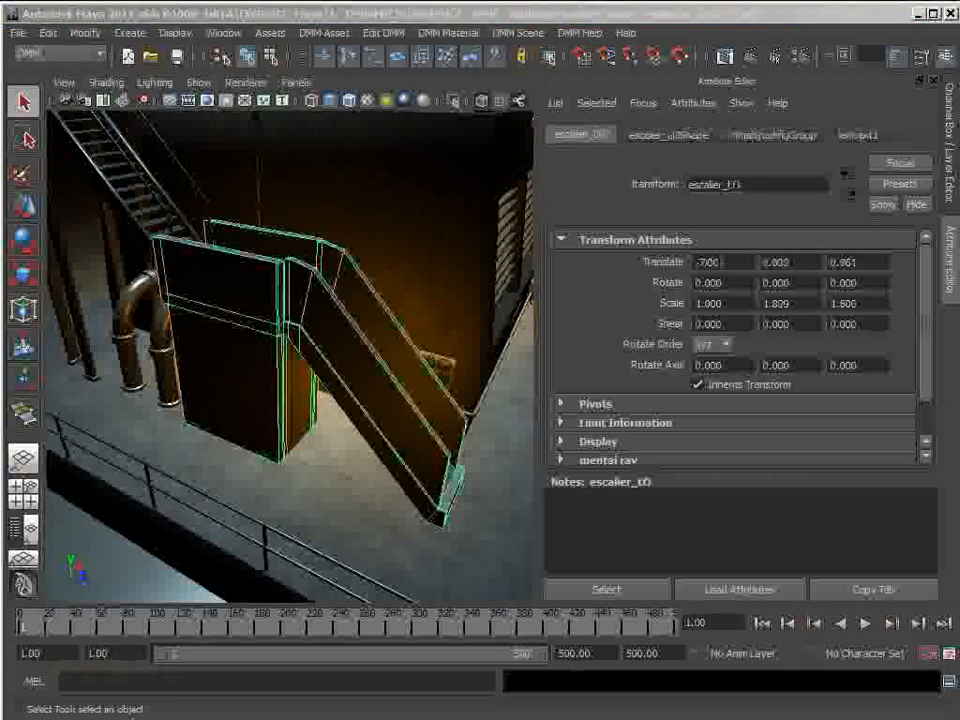
click(199, 82)
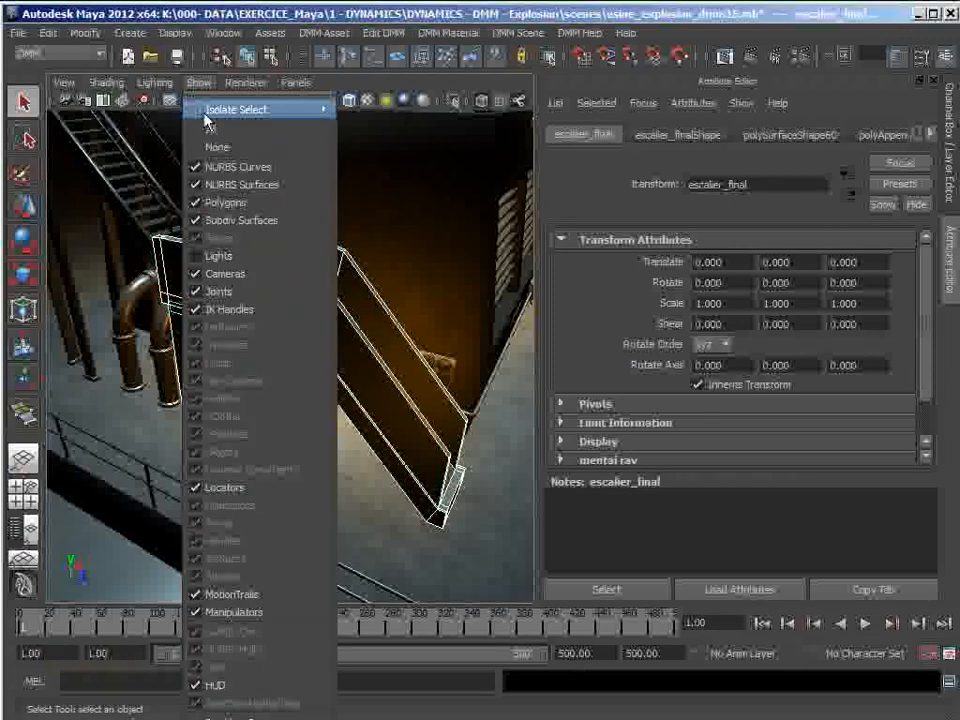
mouse_move(236, 107)
click(345, 122)
alt+drag(313, 305, 320, 304)
alt+right_drag(325, 316, 430, 336)
alt+drag(315, 334, 226, 322)
Select escalier_LO and compare the low-resolution cage with the detailed staircase in wireframe display.
click(448, 200)
click(340, 325)
key(4)
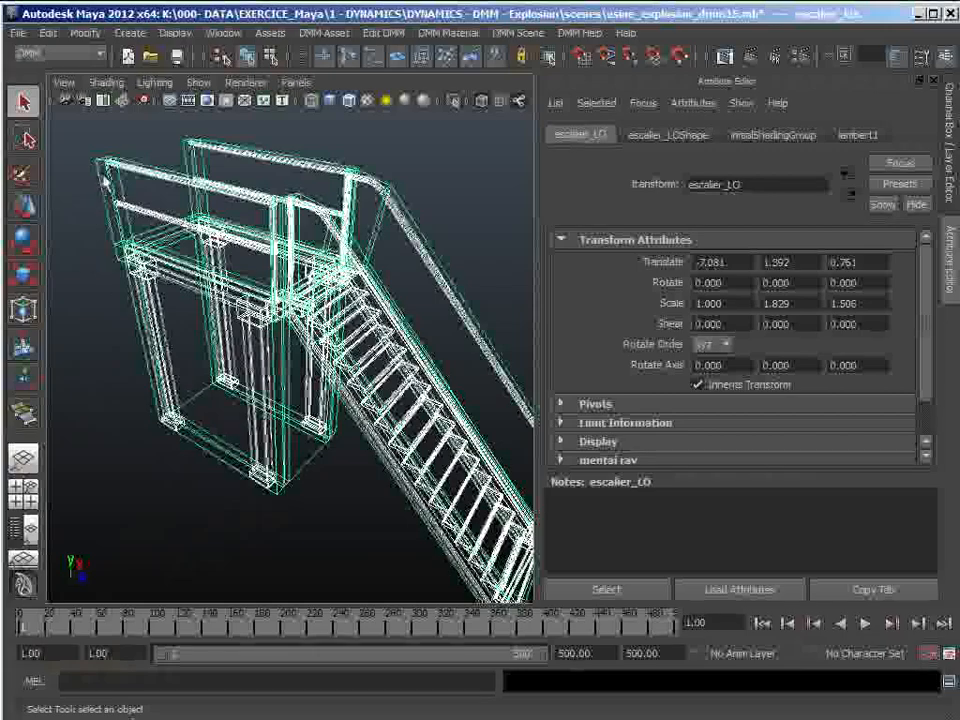
alt+drag(226, 322, 415, 351)
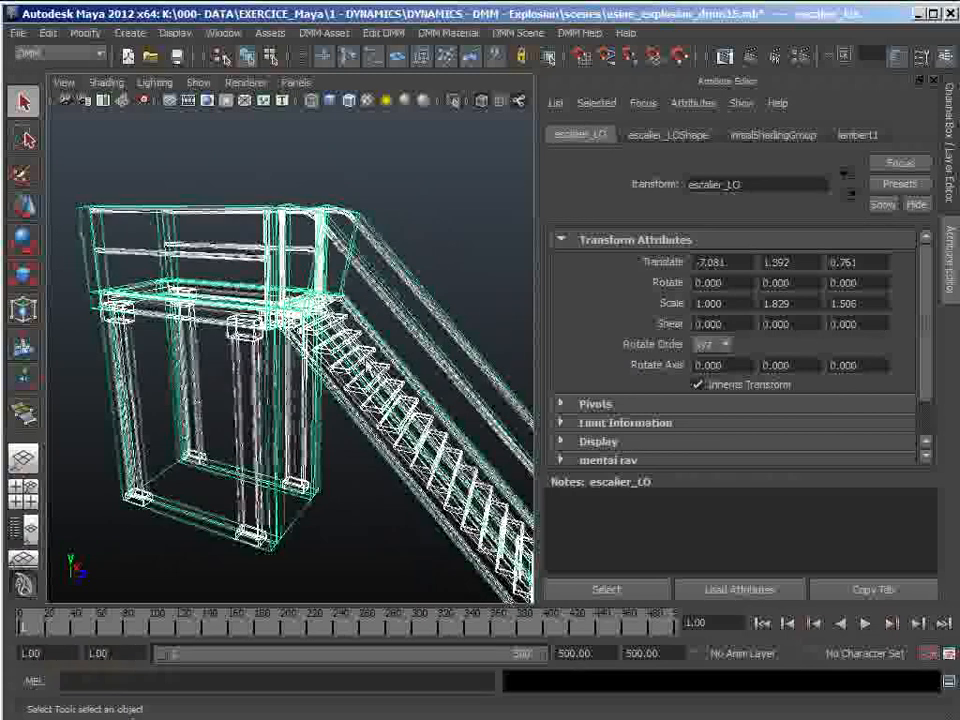
click(275, 416)
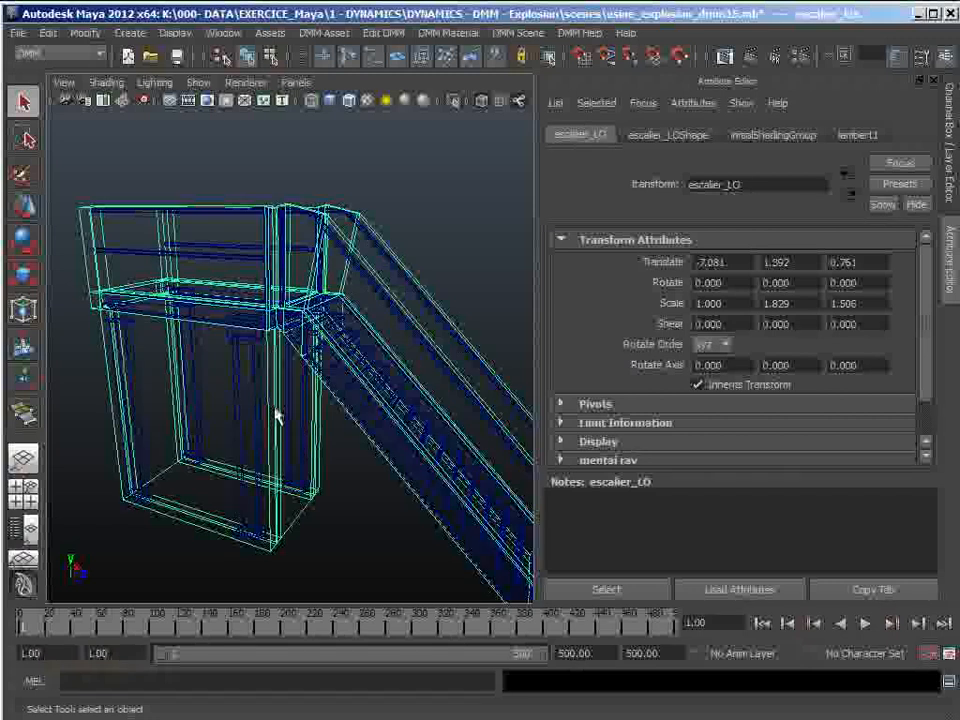
alt+drag(470, 440, 388, 444)
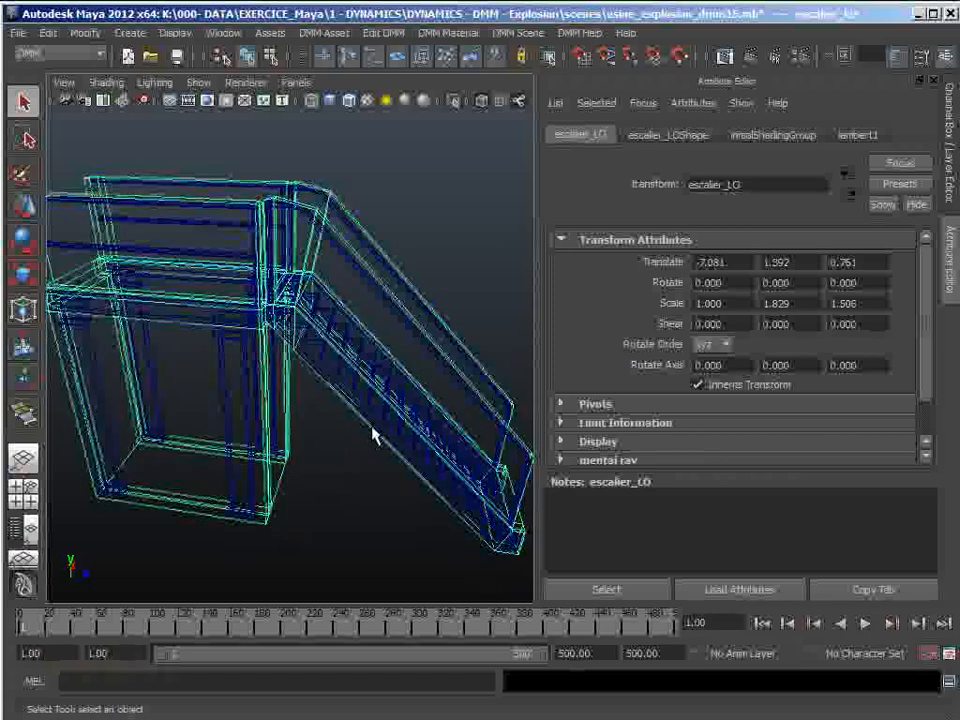
mouse_move(358, 399)
alt+mouse_down()
mouse_move(317, 407)
mouse_move(129, 375)
mouse_move(221, 379)
mouse_move(315, 360)
mouse_move(379, 364)
mouse_move(249, 403)
mouse_move(343, 381)
mouse_move(454, 373)
mouse_move(418, 418)
mouse_move(444, 467)
mouse_move(420, 480)
mouse_move(332, 467)
mouse_move(394, 435)
mouse_move(422, 349)
mouse_move(410, 357)
mouse_move(330, 315)
mouse_move(289, 311)
mouse_move(450, 279)
mouse_move(583, 289)
mouse_move(426, 332)
mouse_move(144, 300)
mouse_move(51, 242)
mouse_move(96, 242)
mouse_move(114, 300)
mouse_move(397, 323)
mouse_move(459, 313)
alt+mouse_up()
Select the vertices of the platform's side guard on escalier_LO and adjust their position with the Move tool.
scroll(437, 478, up, 5)
scroll(288, 311, up, 5)
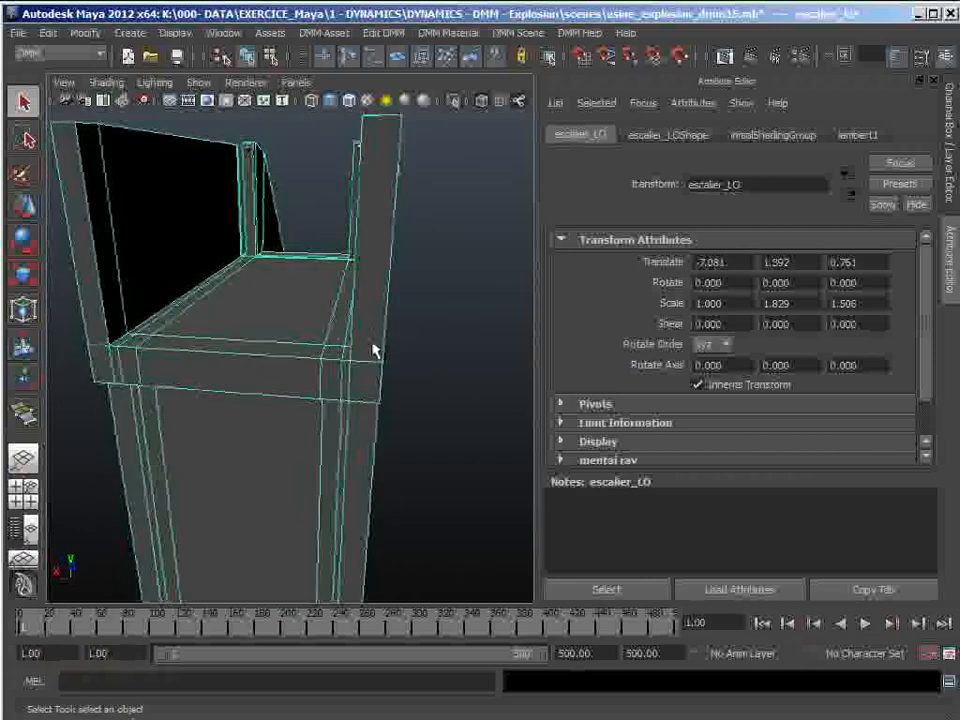
right_drag(340, 338, 349, 350)
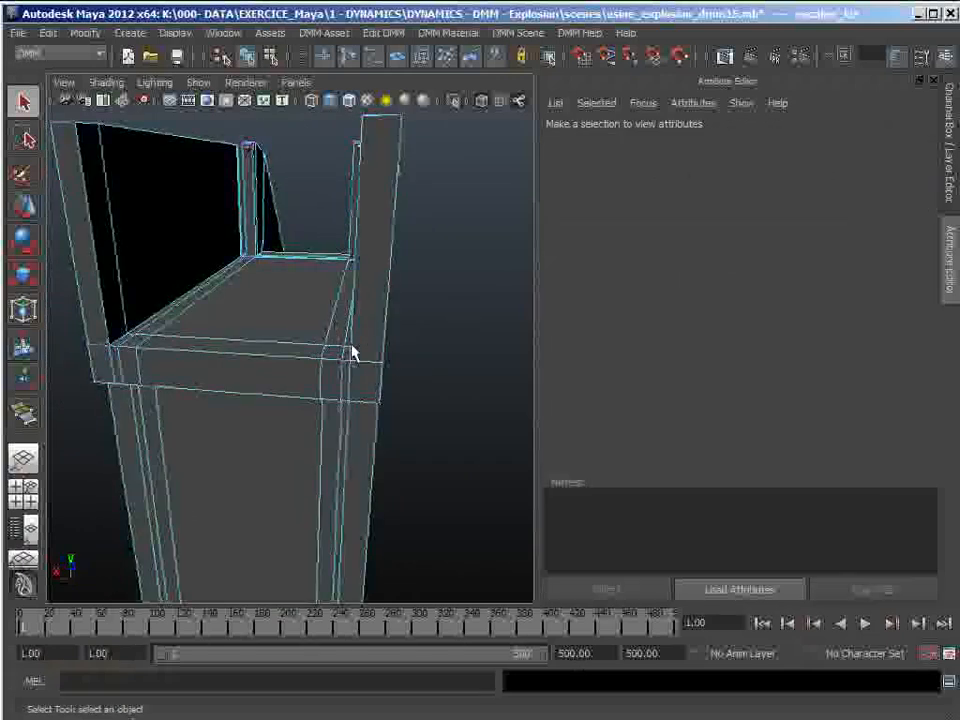
scroll(353, 351, down, 4)
alt+drag(355, 351, 371, 336)
alt+drag(371, 342, 219, 397)
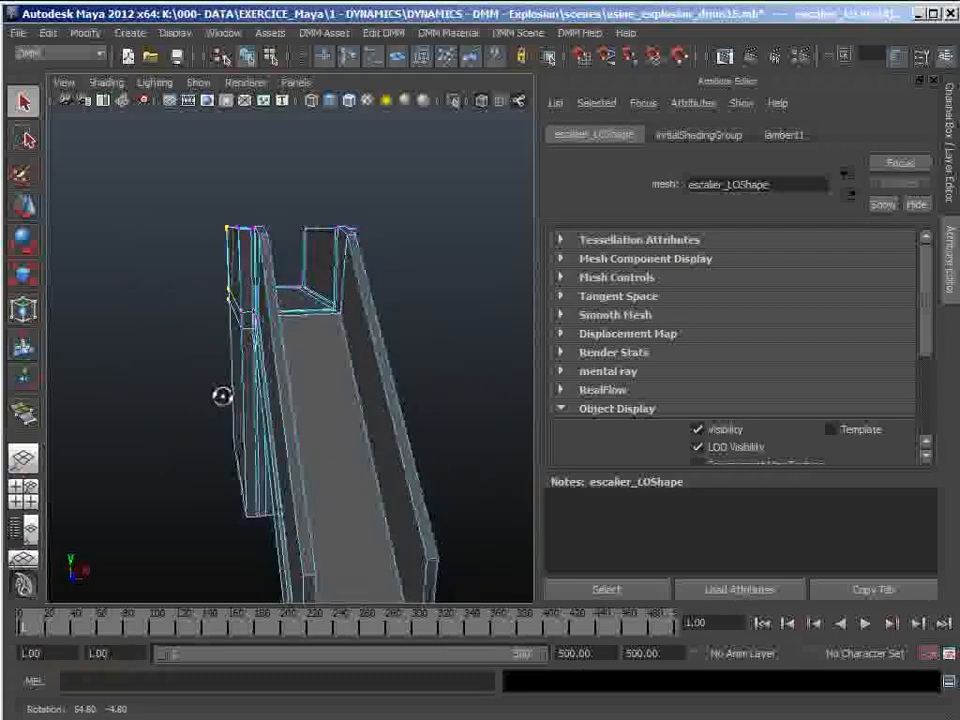
key(f)
scroll(391, 405, down, 3)
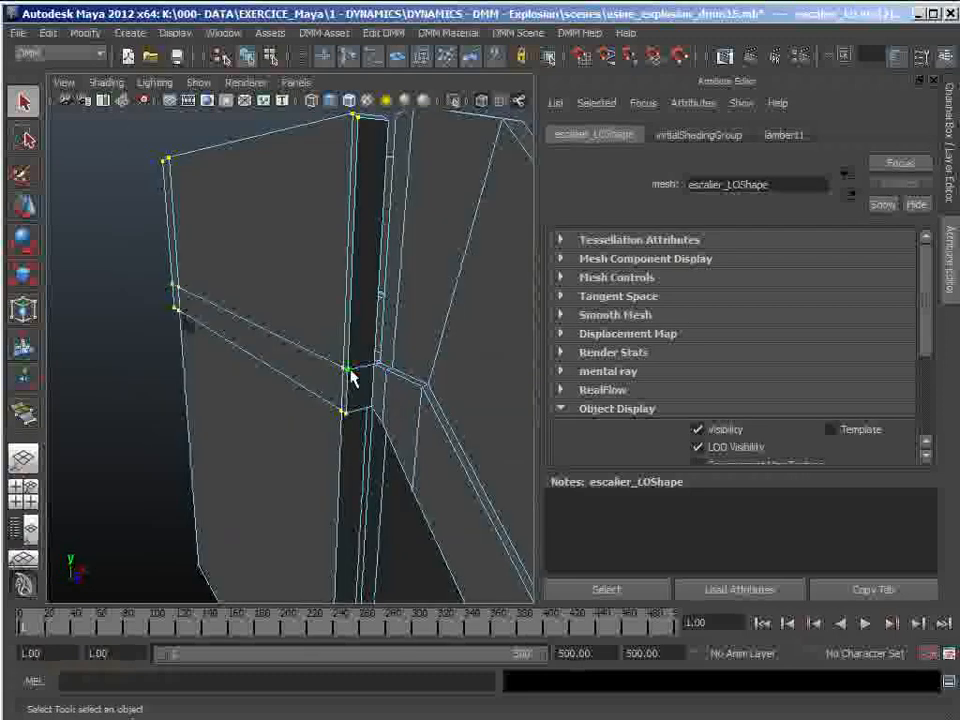
key(w)
drag(290, 248, 289, 250)
mouse_move(326, 404)
alt+mouse_down()
mouse_move(306, 422)
mouse_move(199, 424)
mouse_move(102, 402)
mouse_move(114, 373)
mouse_move(199, 332)
mouse_move(261, 364)
mouse_move(268, 437)
mouse_move(303, 488)
mouse_move(336, 486)
mouse_move(328, 454)
mouse_move(379, 446)
mouse_move(415, 469)
mouse_move(433, 450)
mouse_move(431, 422)
mouse_move(390, 407)
mouse_move(443, 431)
mouse_move(414, 379)
mouse_move(323, 405)
mouse_move(366, 414)
mouse_move(302, 364)
mouse_move(318, 420)
mouse_move(330, 414)
alt+mouse_up()
scroll(250, 360, down, 5)
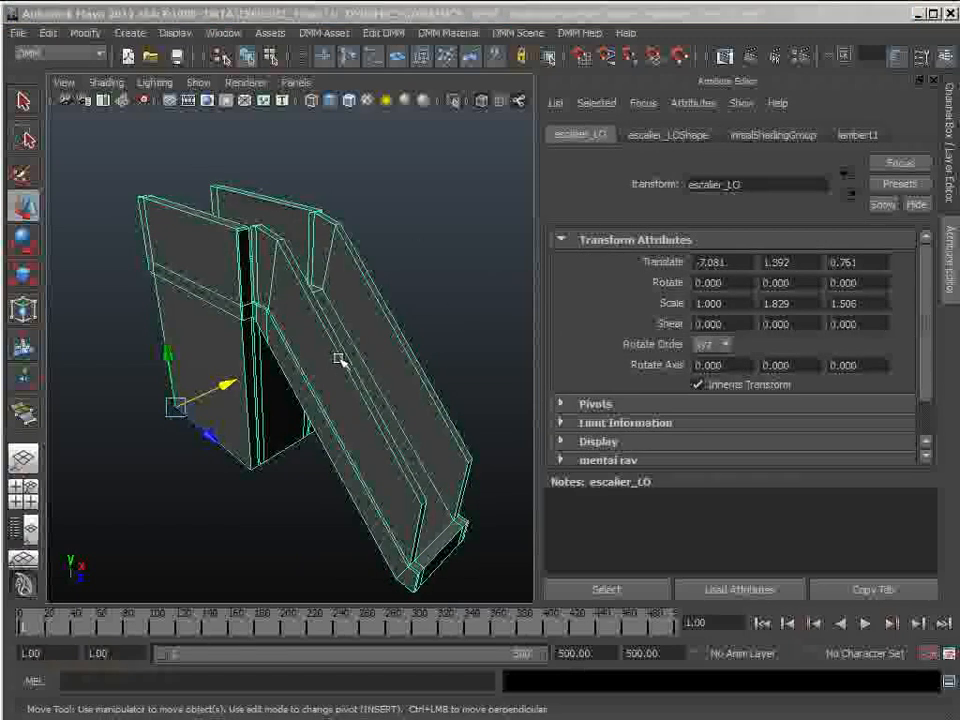
Run Verify Polymesh on the low-resolution escalier_LO mesh.
alt+drag(336, 360, 360, 356)
click(318, 32)
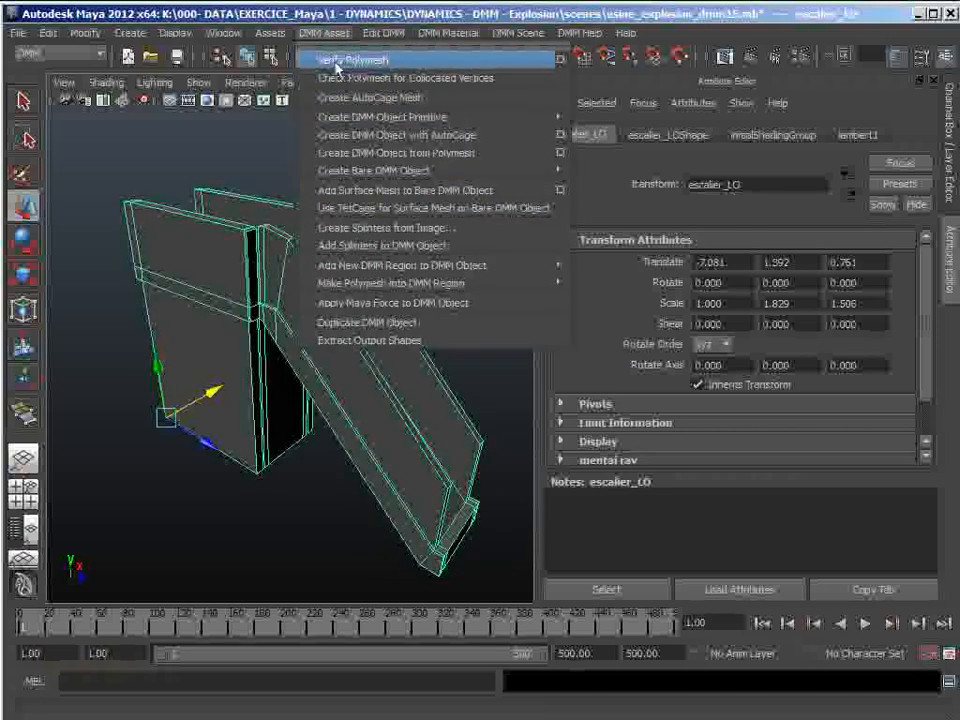
click(338, 62)
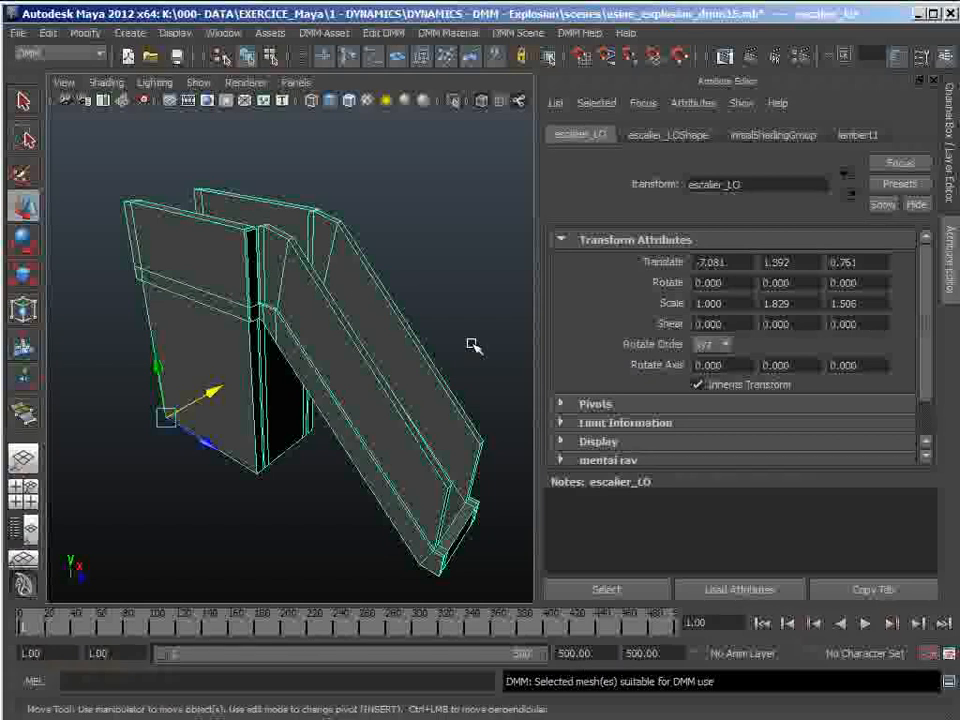
mouse_move(331, 437)
alt+mouse_down()
mouse_move(304, 452)
mouse_move(341, 443)
alt+mouse_up()
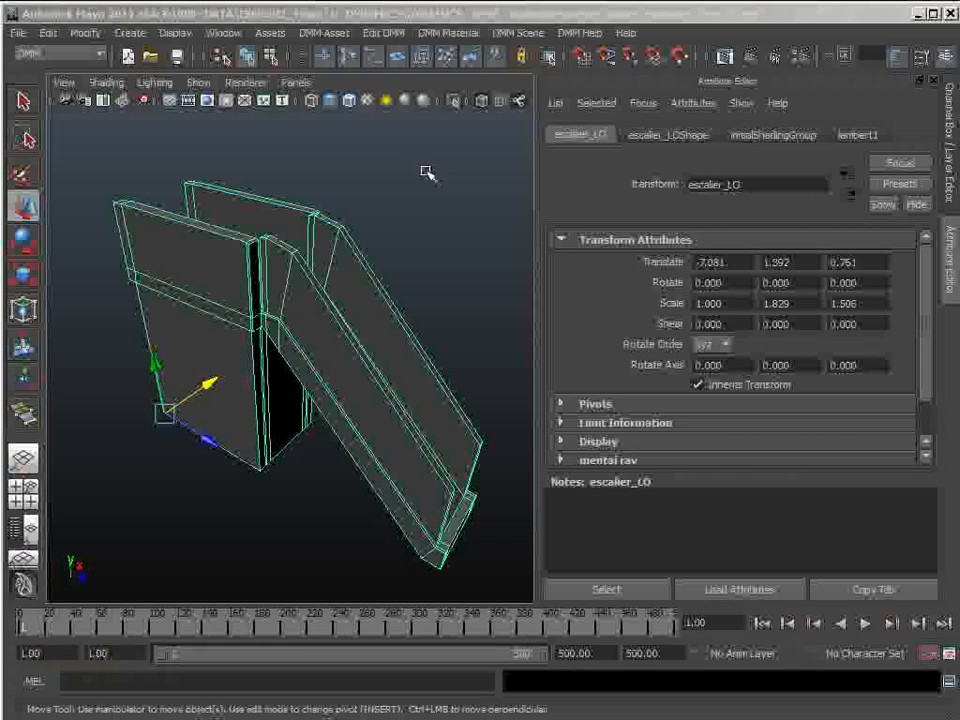
click(390, 276)
click(364, 264)
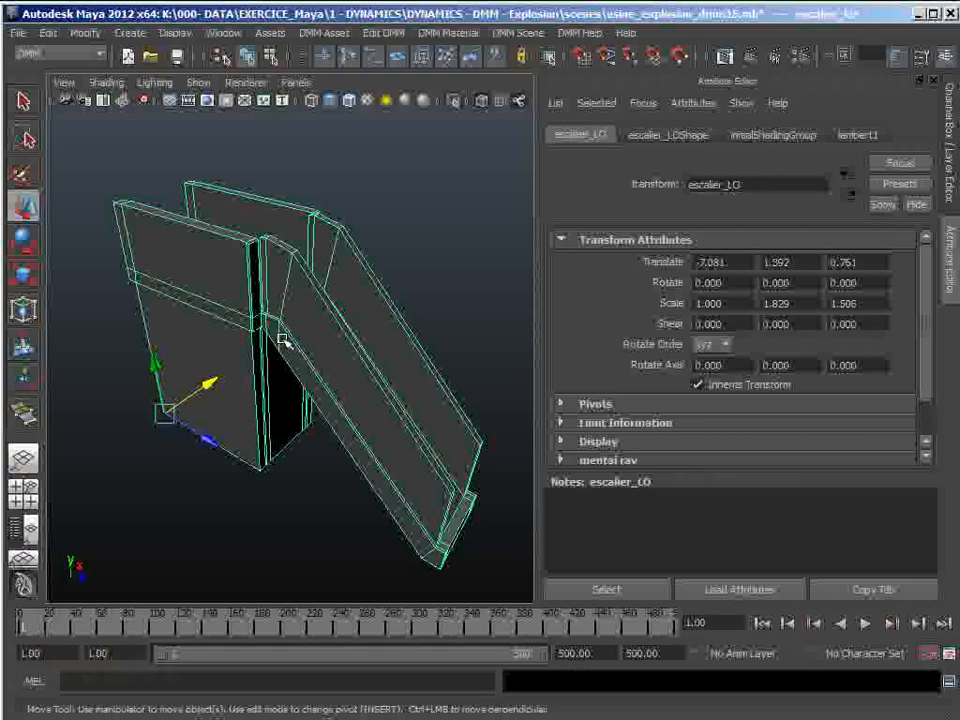
alt+drag(284, 334, 279, 306)
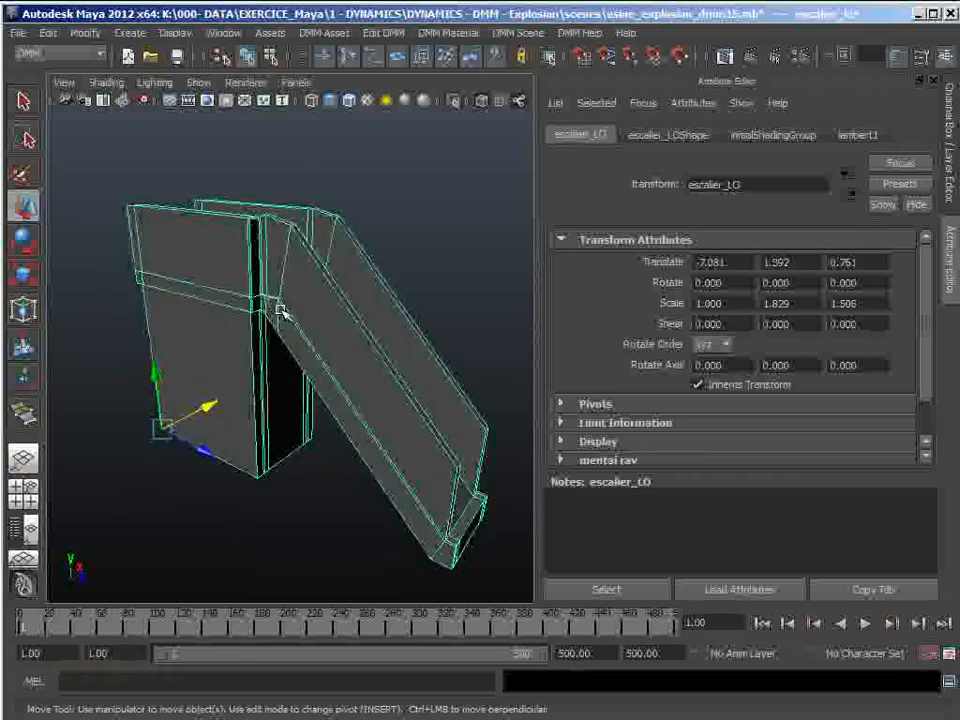
alt+right_drag(279, 306, 272, 327)
mouse_move(272, 327)
alt+mouse_down()
mouse_move(272, 319)
mouse_move(286, 334)
alt+mouse_up()
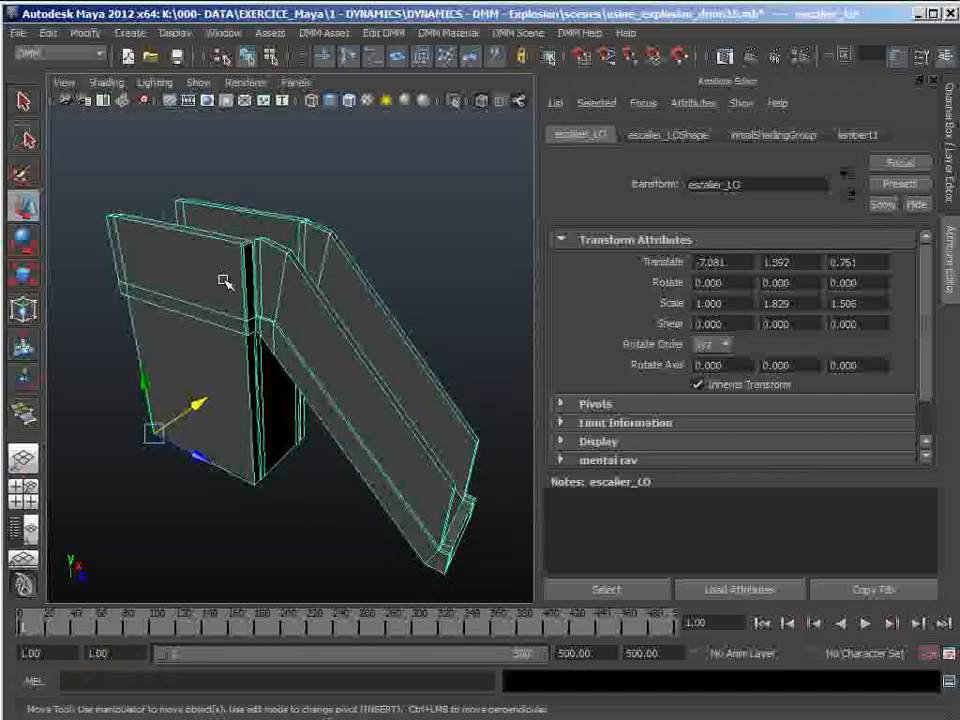
Open the options for creating a bare DMM object from the escalier_LO polymesh and set Area to 1000.
click(325, 34)
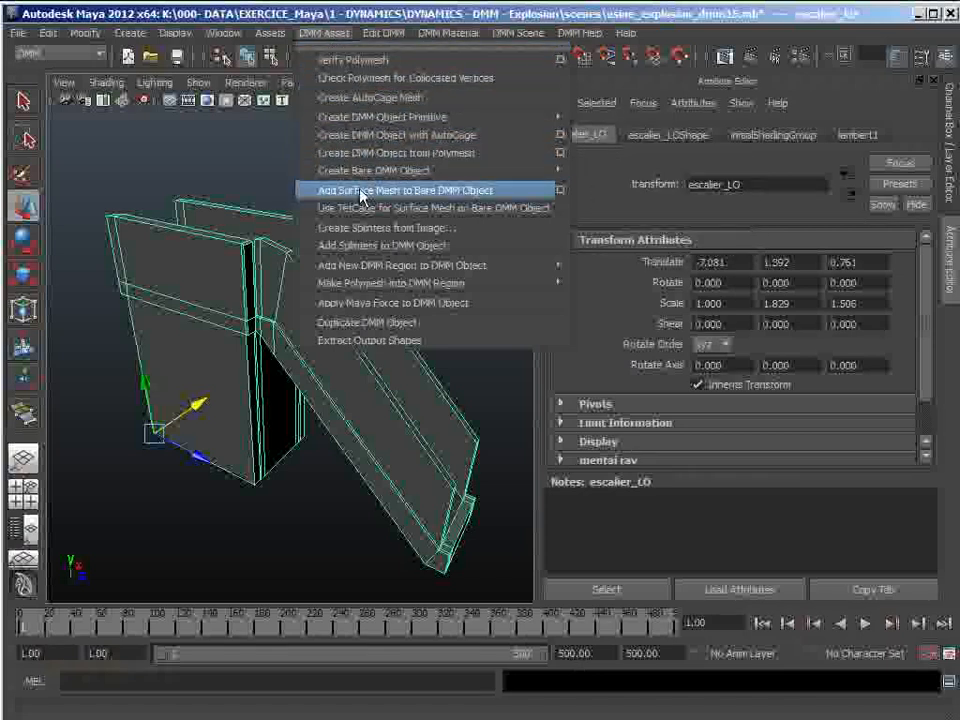
mouse_move(448, 173)
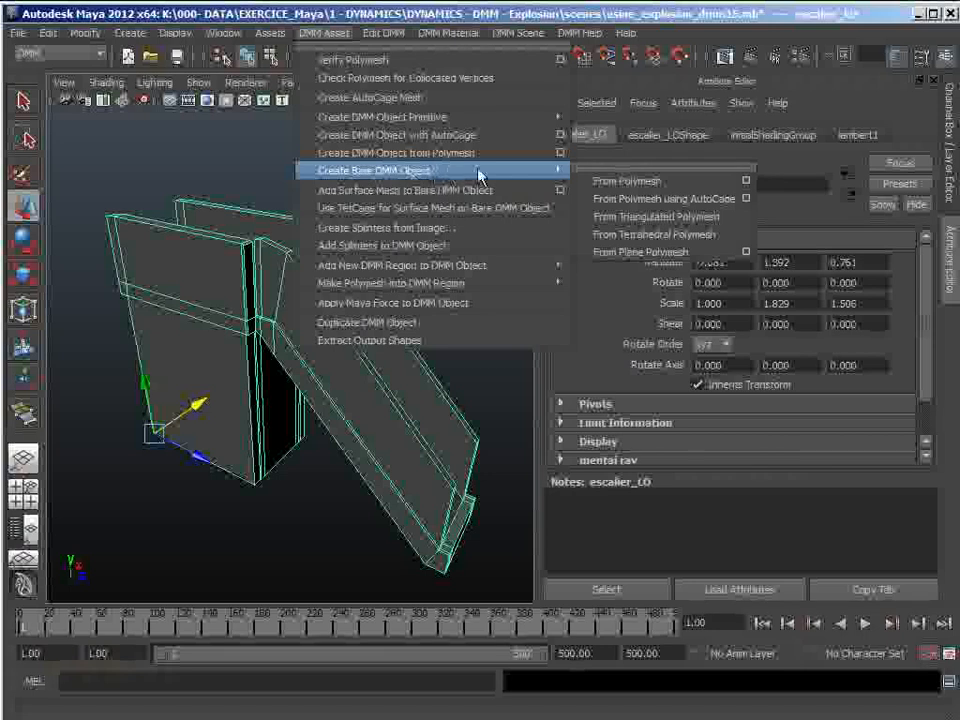
click(747, 184)
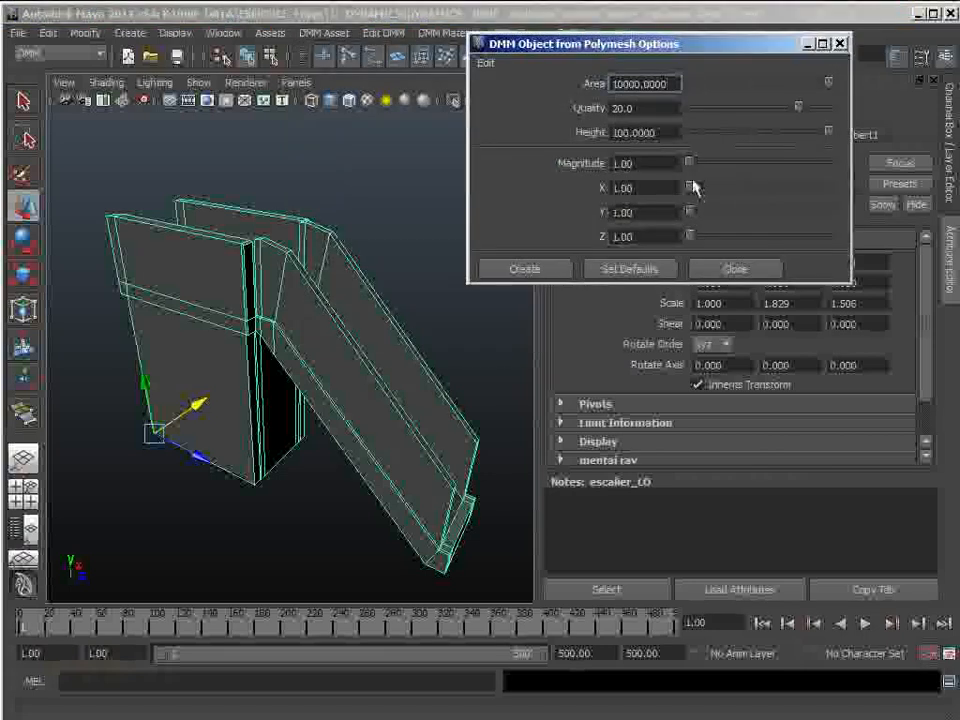
drag(647, 46, 632, 63)
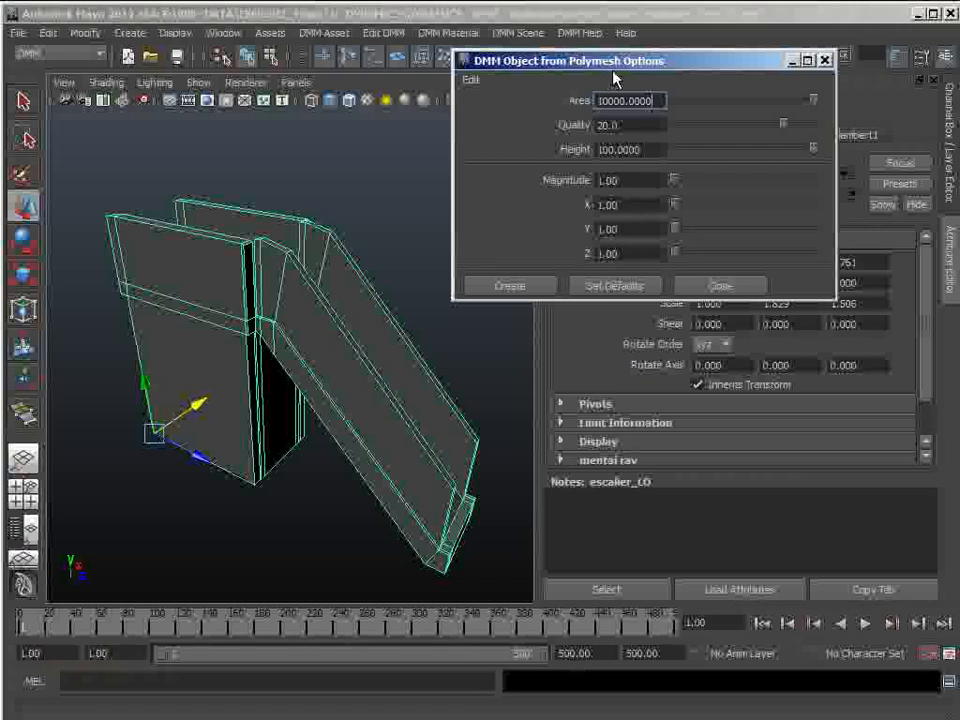
drag(610, 67, 583, 57)
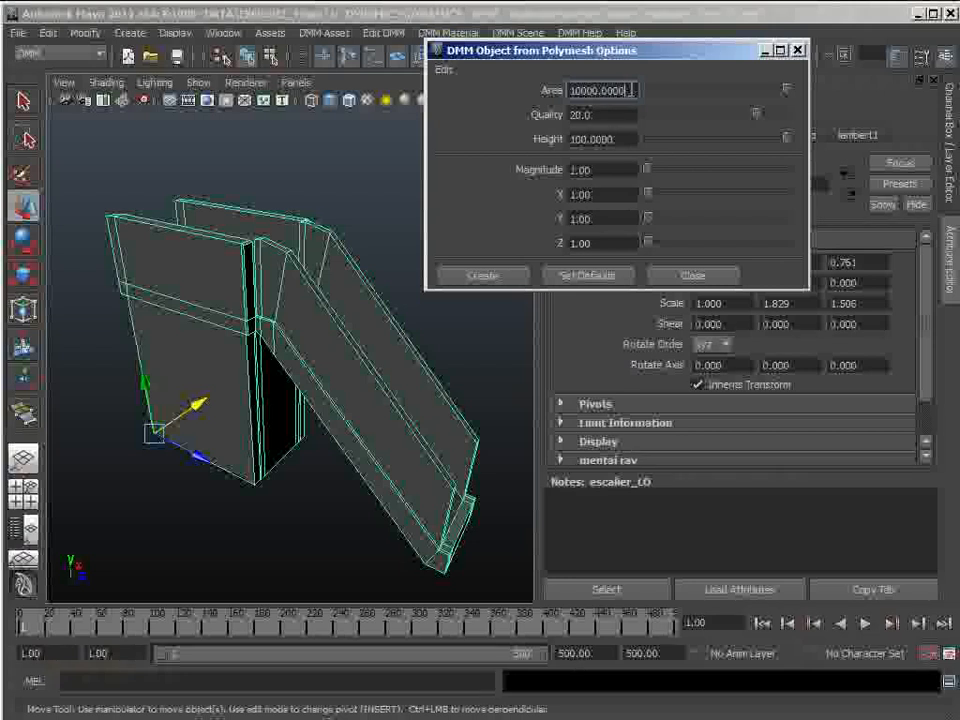
drag(633, 90, 522, 89)
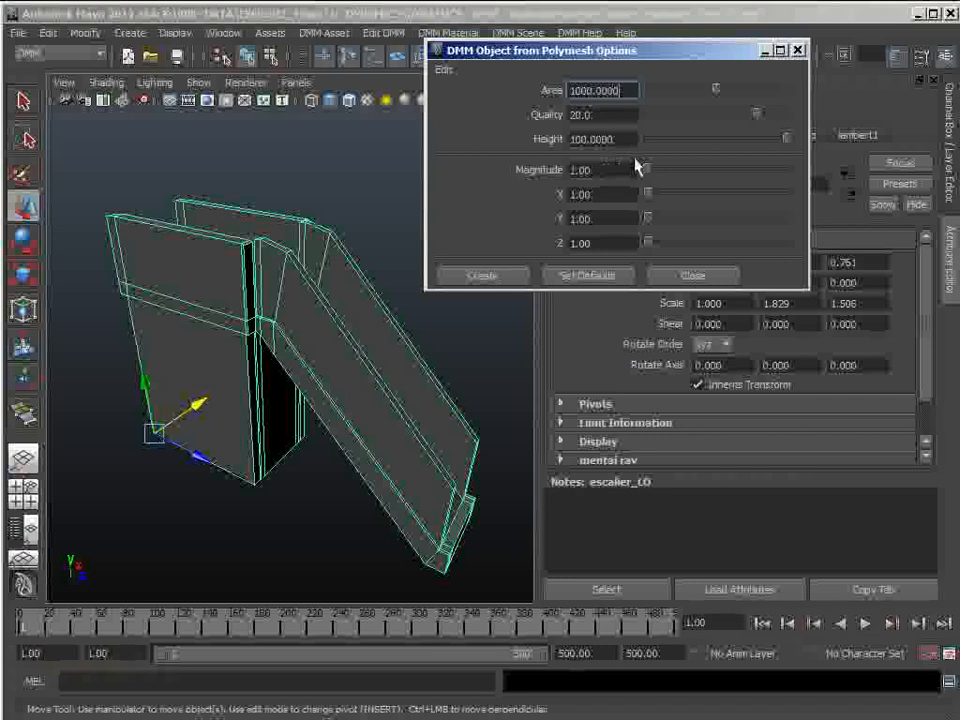
Set Quality to 10 and create a bare DMM object from the escalier_LO polymesh.
drag(614, 115, 568, 115)
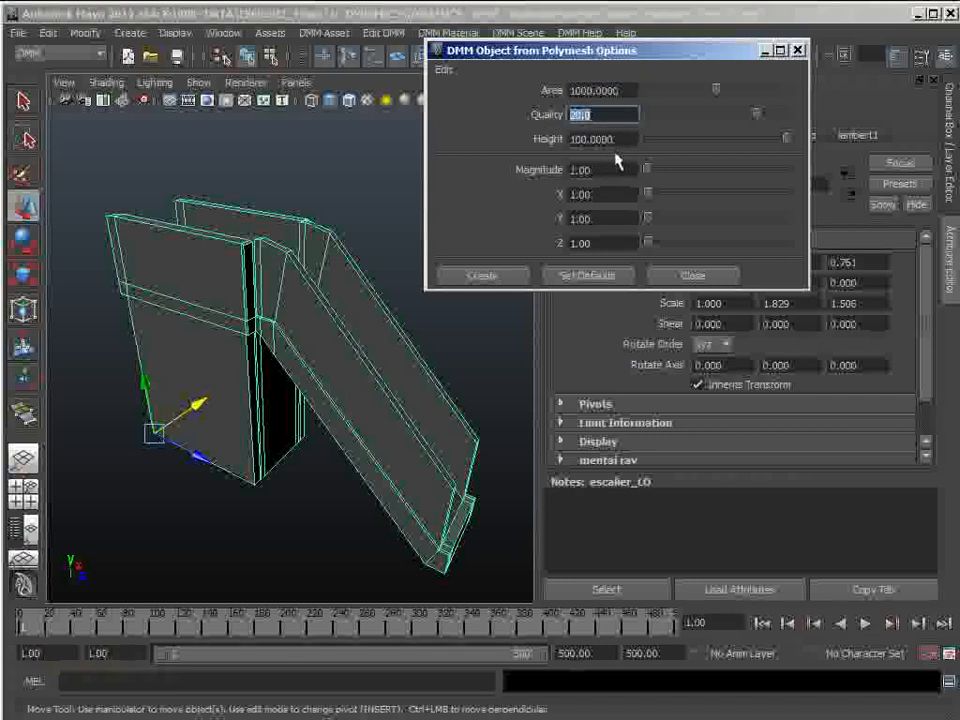
text(10)
key(Return)
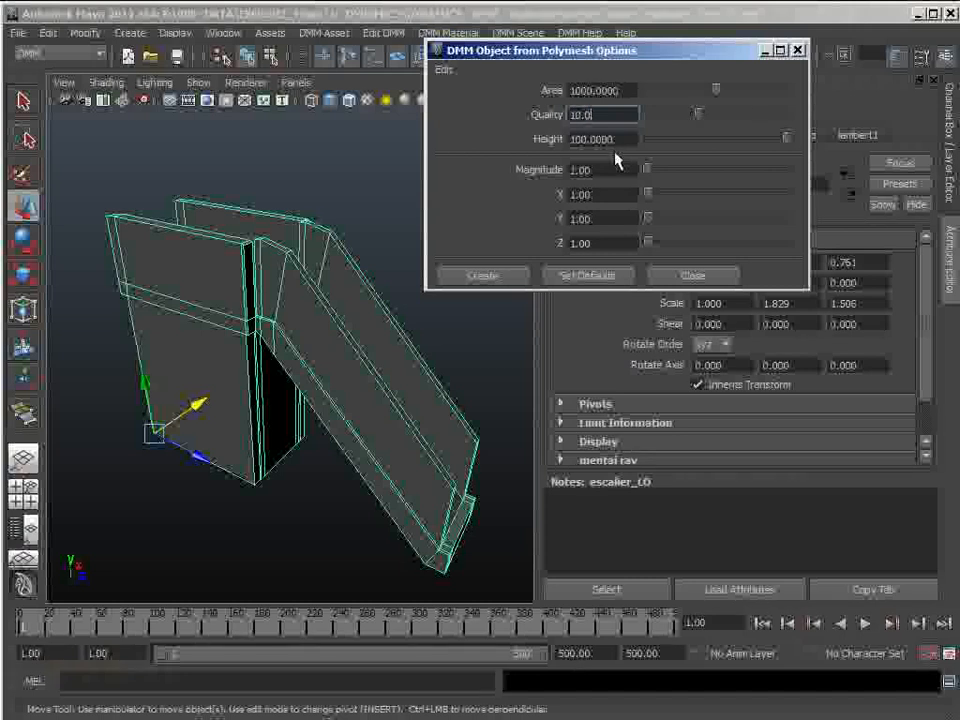
click(508, 278)
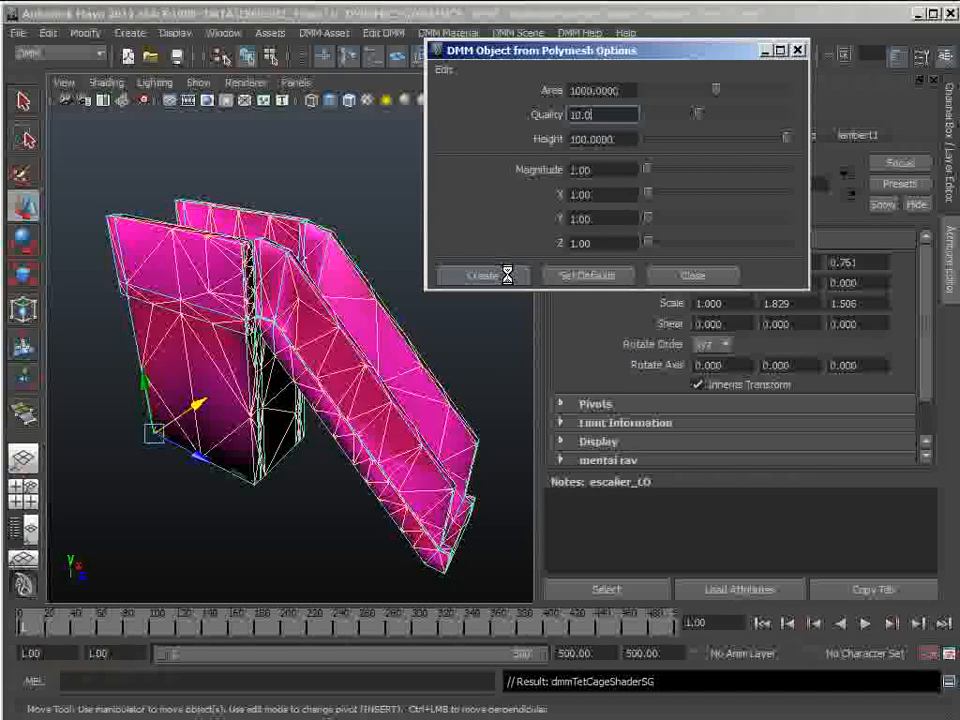
Inspect the density of the generated tetrahedral cage and undo the creation of the DMM object.
alt+drag(268, 347, 265, 278)
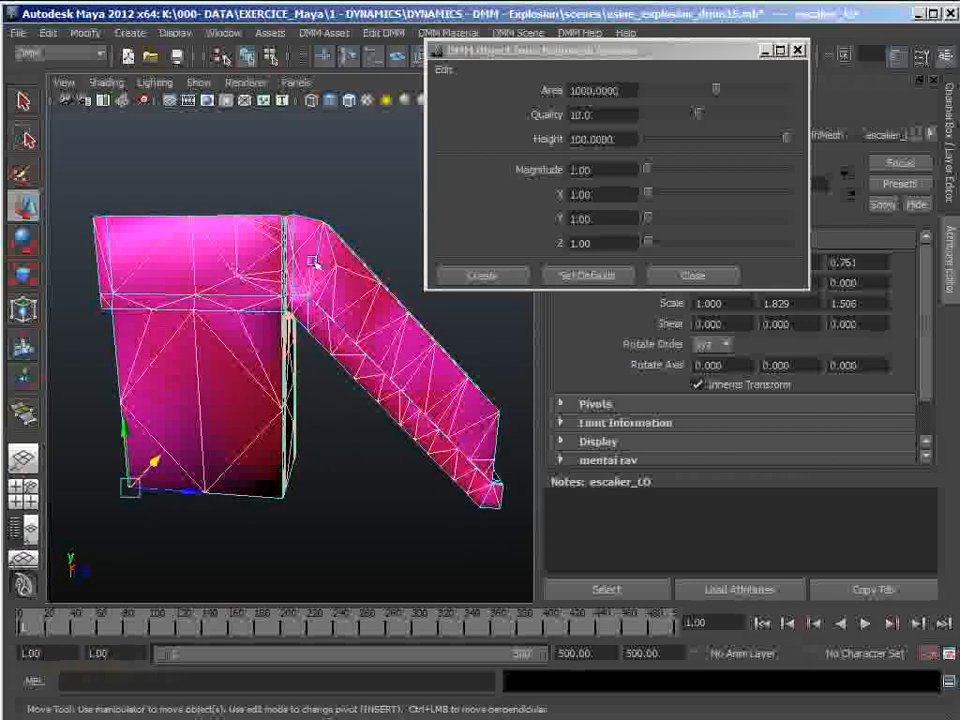
alt+drag(364, 347, 322, 349)
alt+right_drag(322, 349, 323, 352)
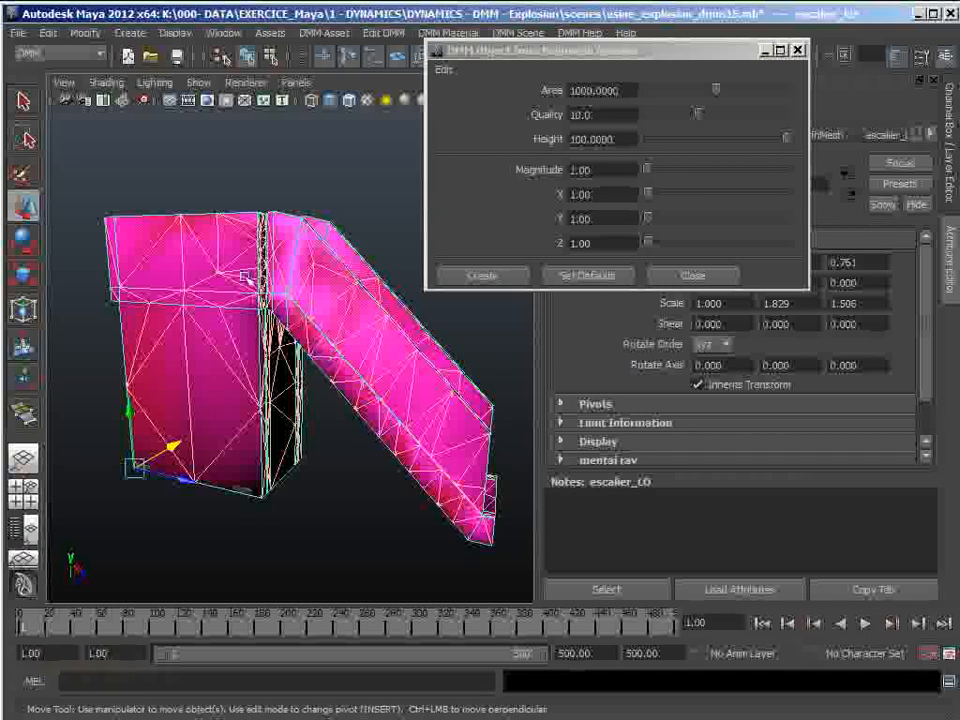
drag(470, 50, 574, 96)
click(521, 86)
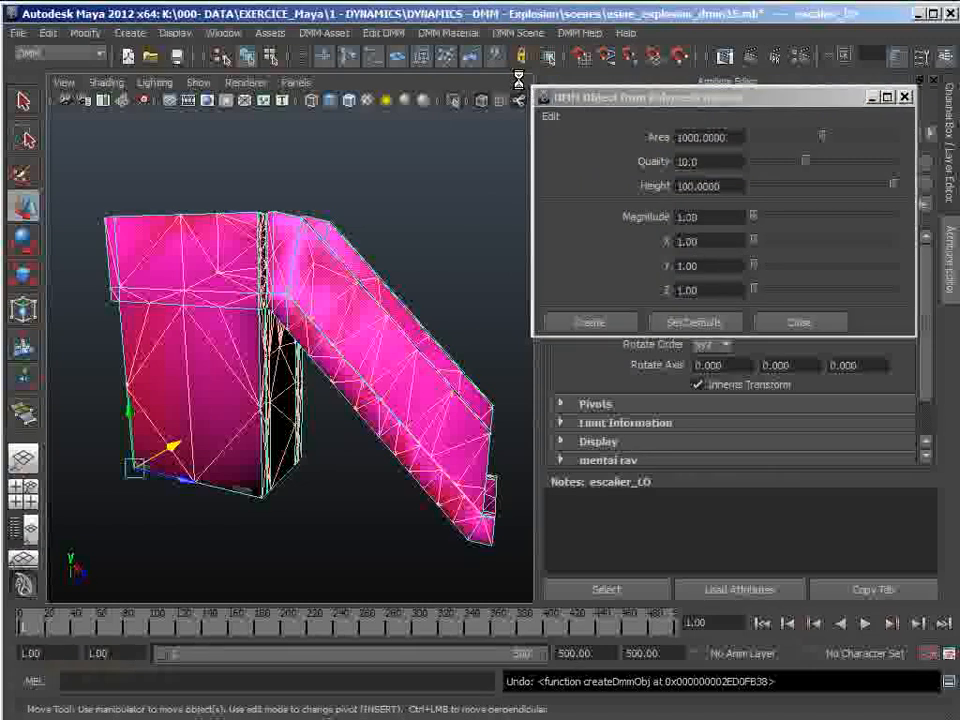
key(ctrl+z)
Create the bare DMM object from escalier_LO with Quality set to 20, check the tetrahedral mesh, and close the options.
drag(645, 104, 553, 52)
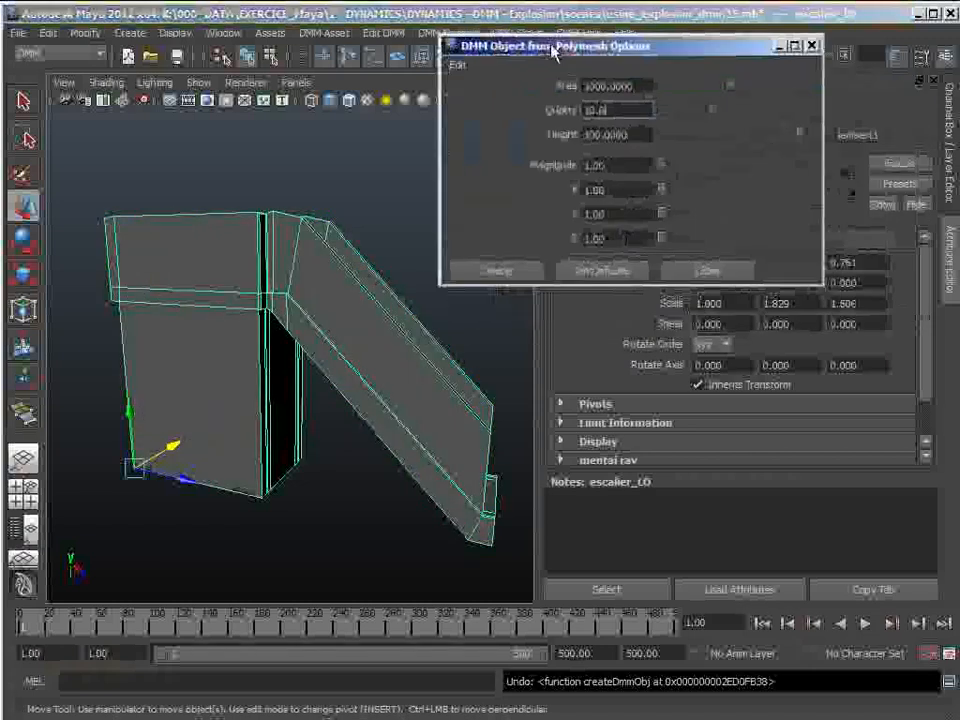
text(20.0)
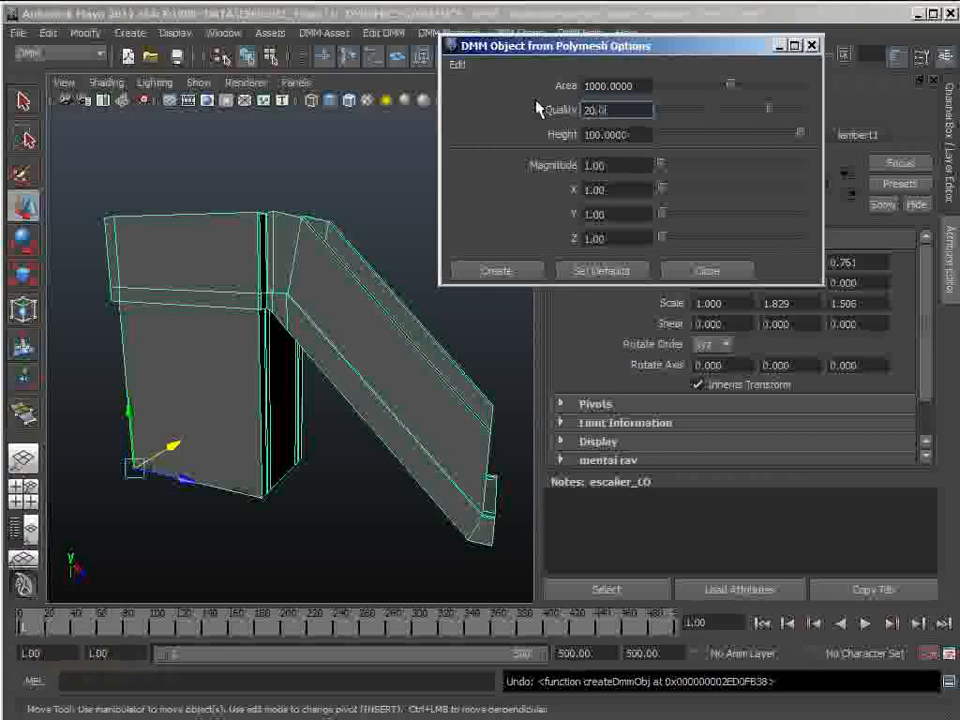
key(Return)
click(498, 271)
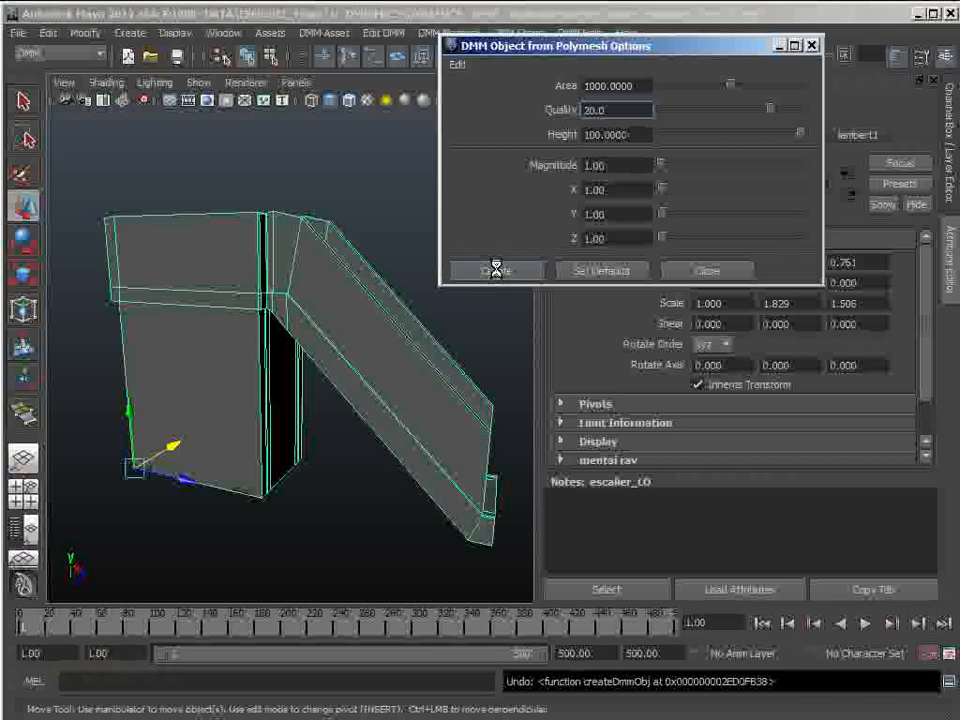
alt+drag(384, 397, 173, 253)
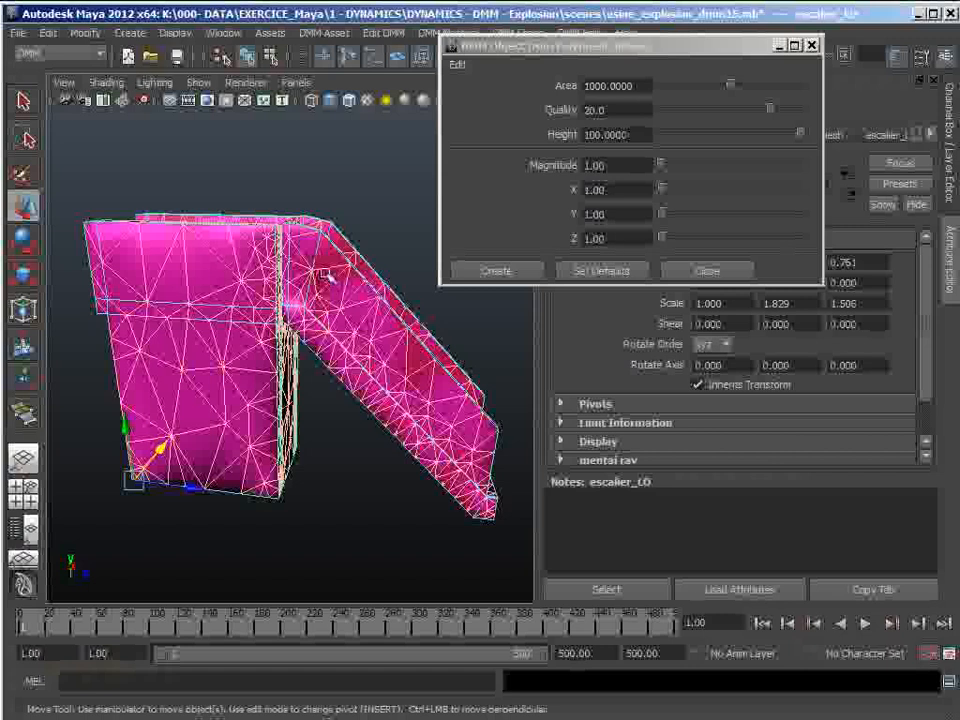
alt+drag(328, 273, 259, 306)
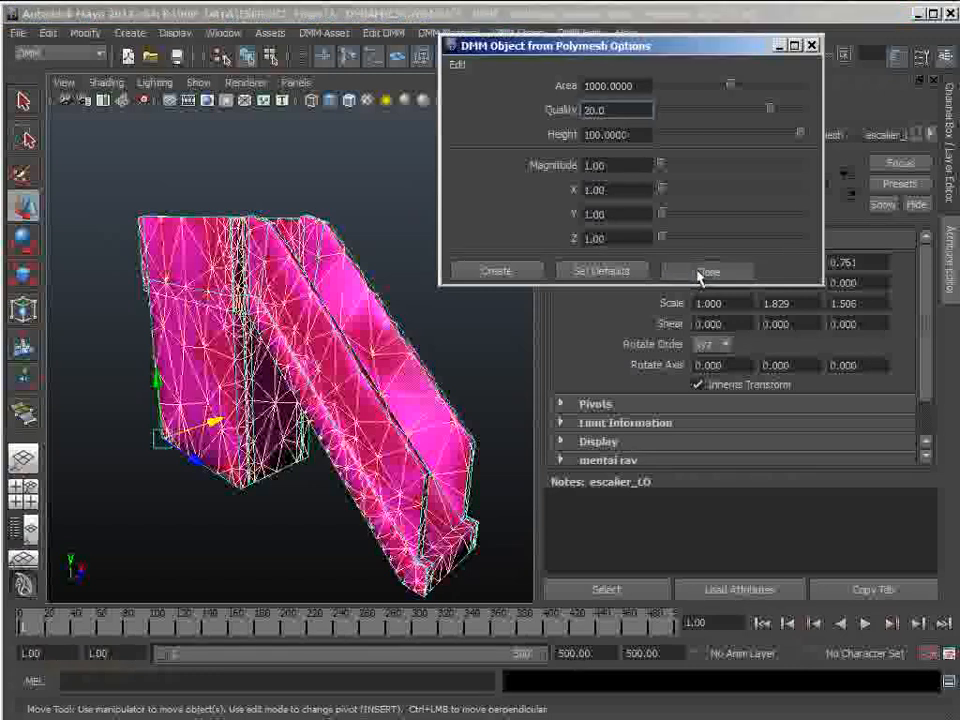
click(705, 271)
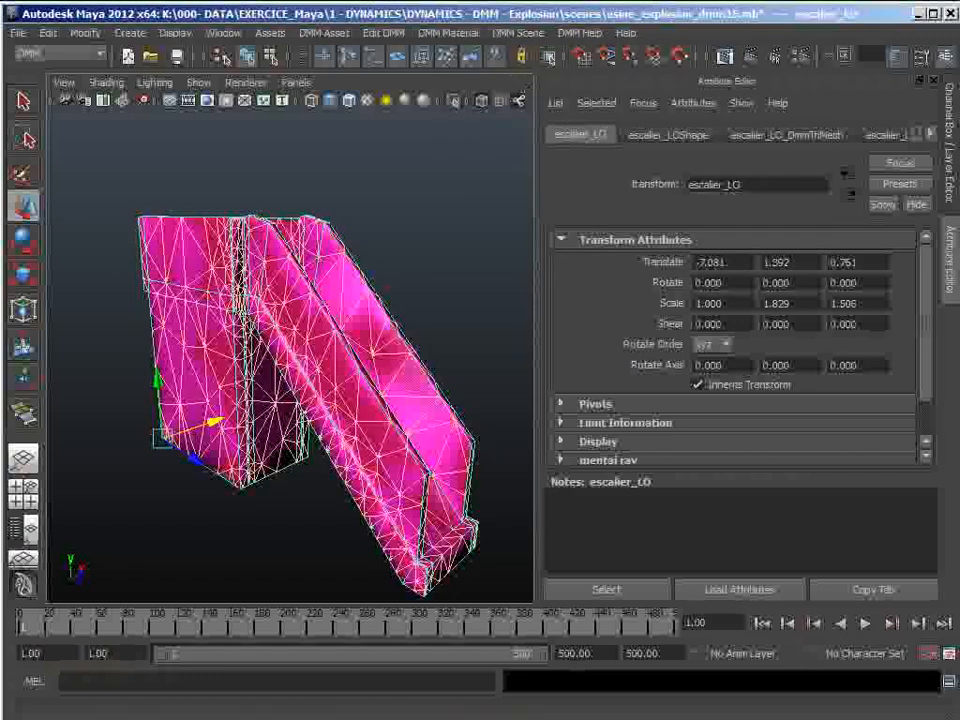
Examine in wireframe display how the tetrahedral cage encloses the detailed staircase's platform, legs and railings.
scroll(208, 187, up, 4)
alt+drag(180, 190, 208, 187)
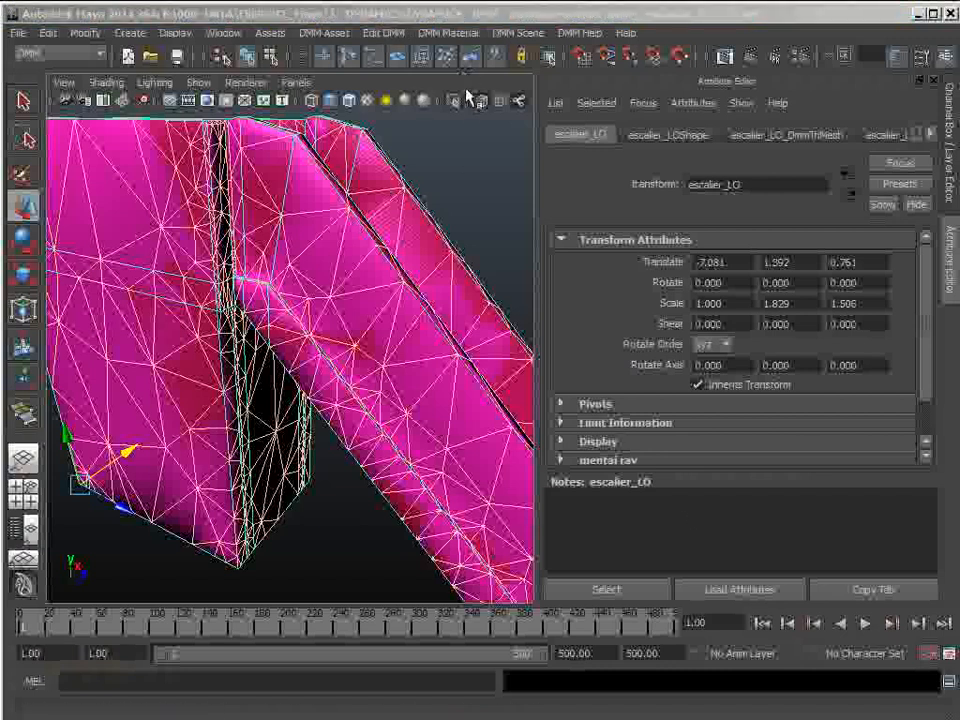
key(4)
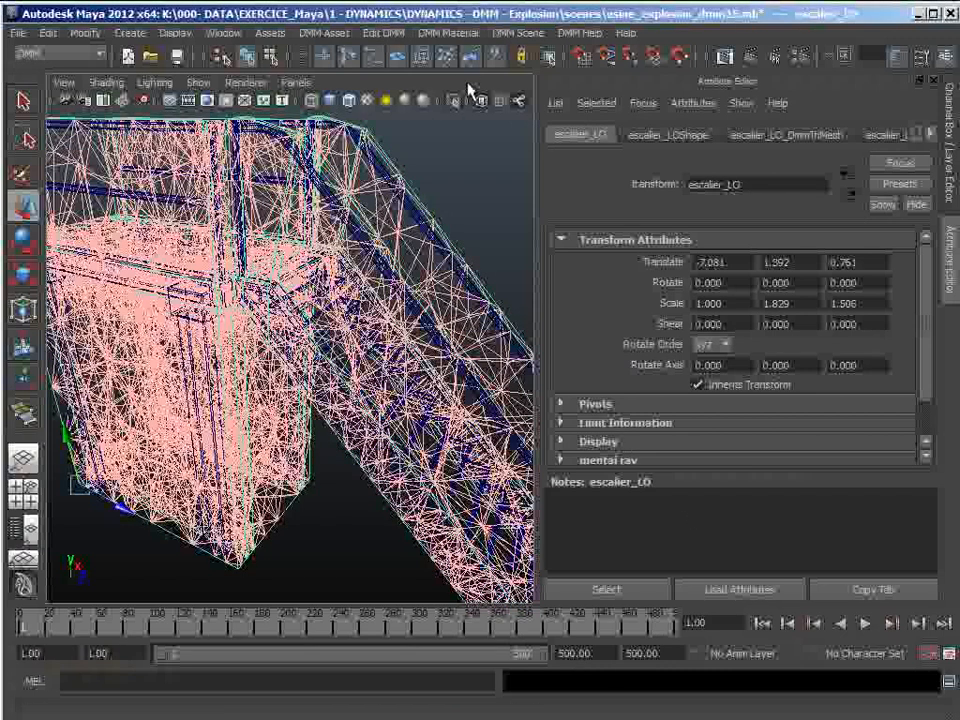
alt+drag(280, 350, 480, 320)
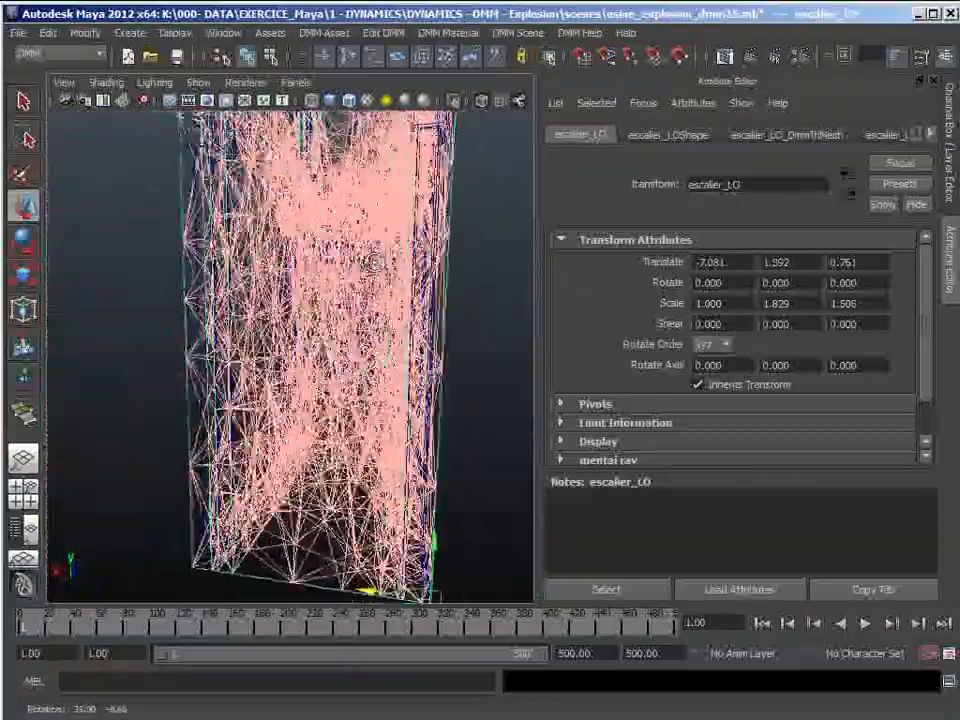
alt+drag(334, 299, 145, 280)
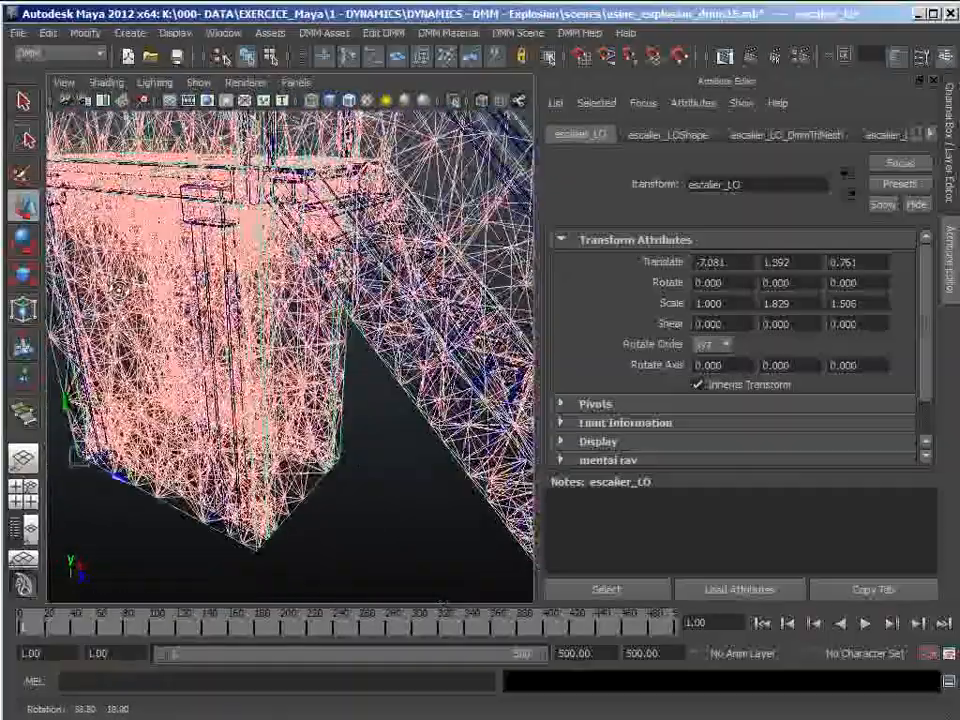
alt+drag(113, 306, 86, 418)
alt+drag(236, 392, 344, 372)
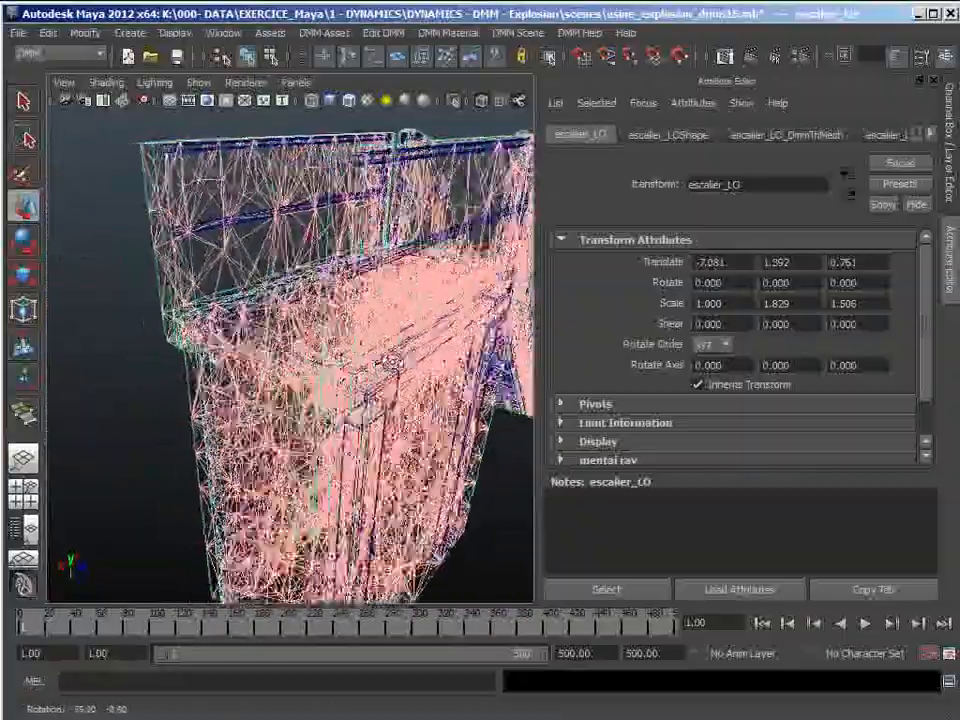
alt+drag(290, 452, 213, 341)
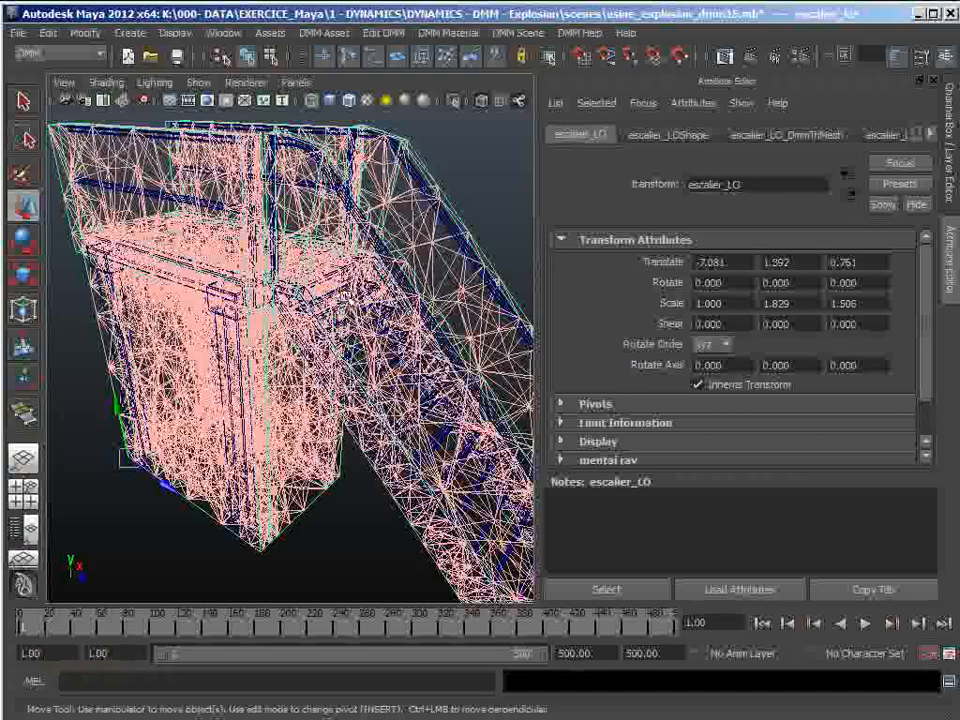
Select escalier_LO and escalier_final and add the detailed staircase as surface mesh to the bare DMM object with Clip Surface Mesh enabled.
key(o)
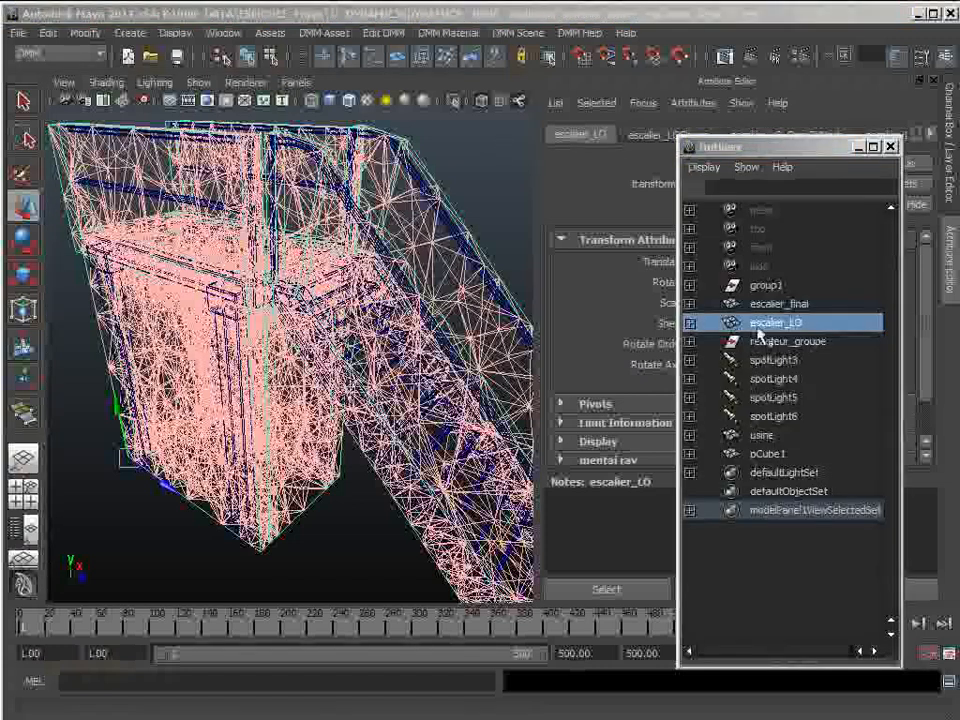
ctrl+click(776, 305)
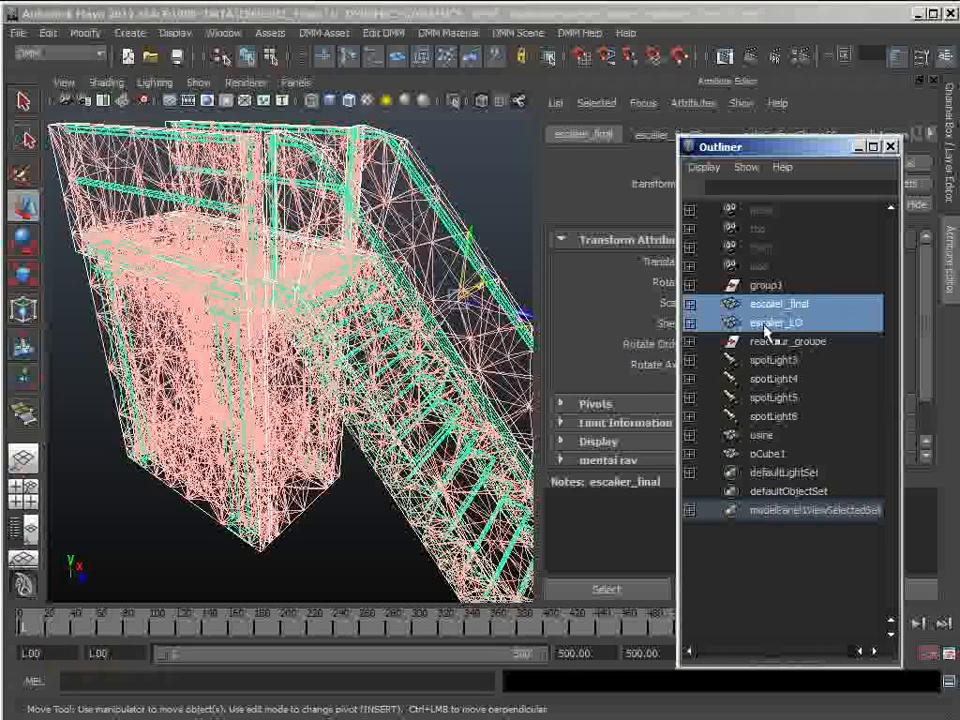
click(320, 33)
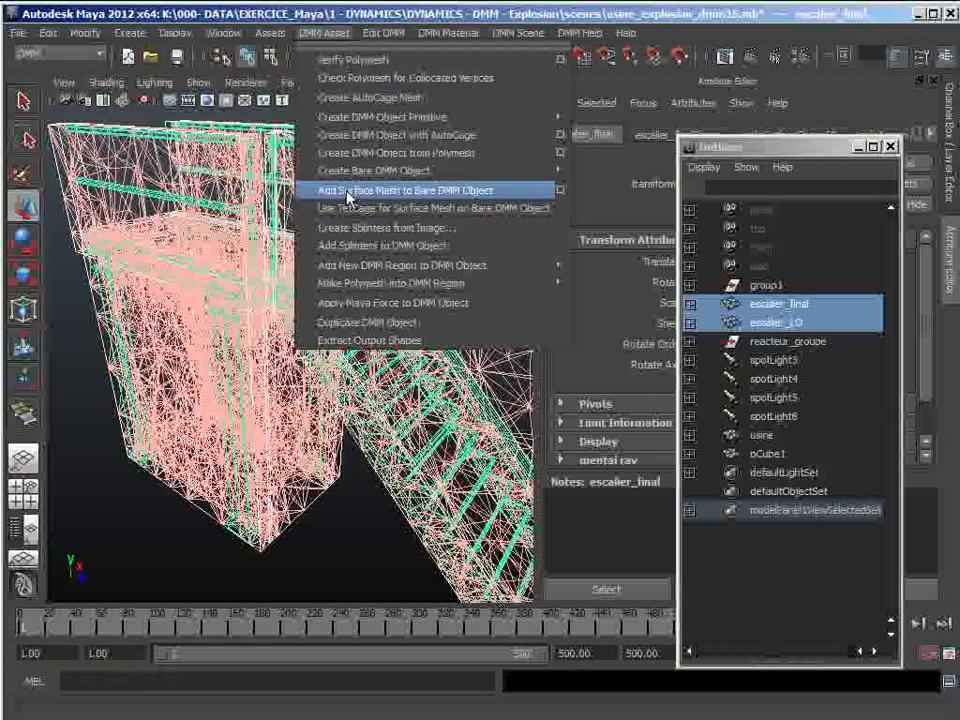
click(567, 197)
drag(618, 344, 572, 100)
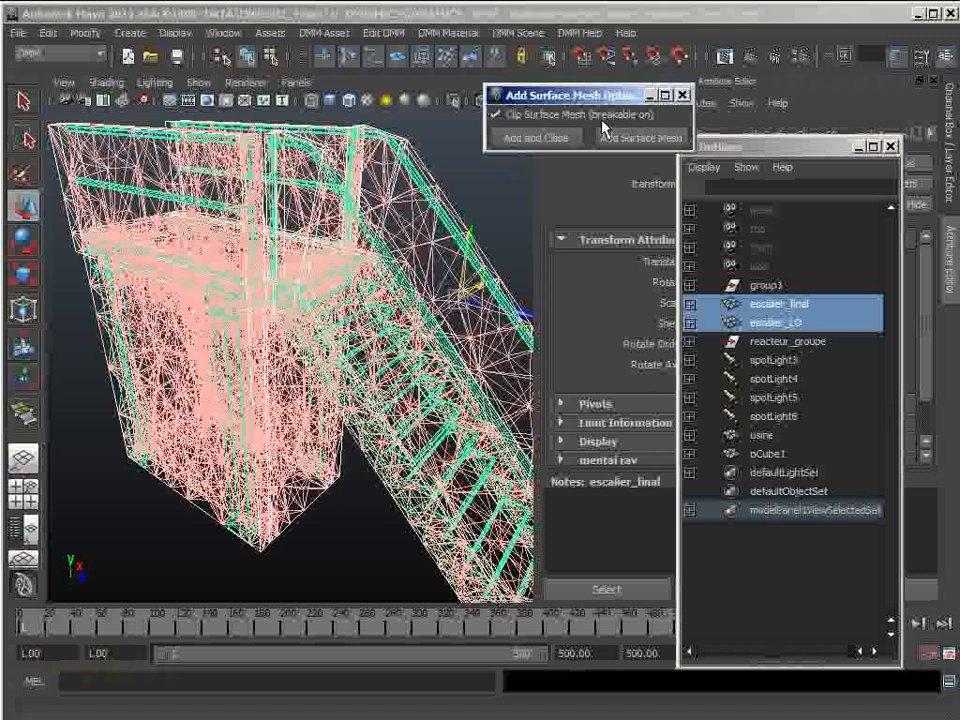
drag(603, 100, 591, 109)
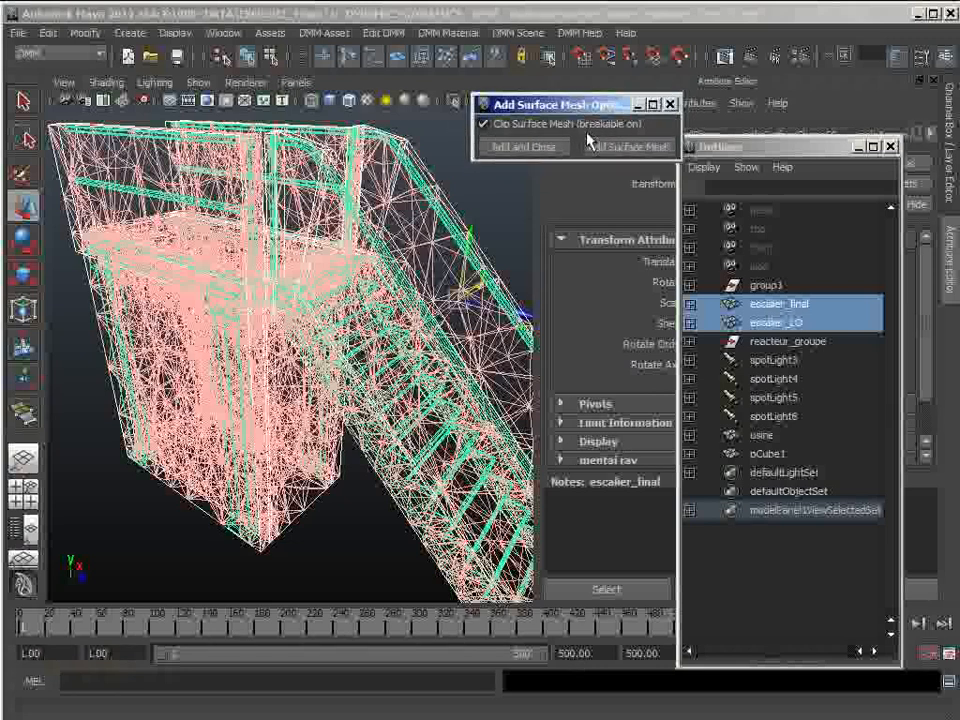
click(518, 147)
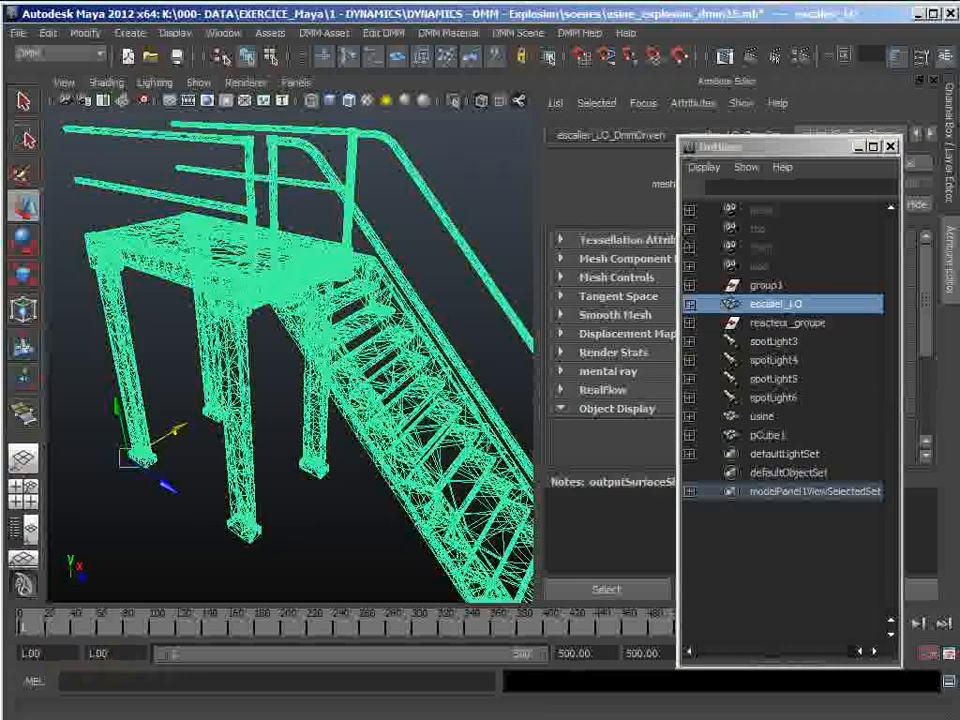
Examine the clipped surface mesh of the staircase DMM object from several angles, including the steps, legs and railings.
mouse_move(343, 396)
alt+mouse_down()
mouse_move(405, 381)
mouse_move(325, 387)
mouse_move(328, 396)
alt+mouse_up()
scroll(327, 396, down, 3)
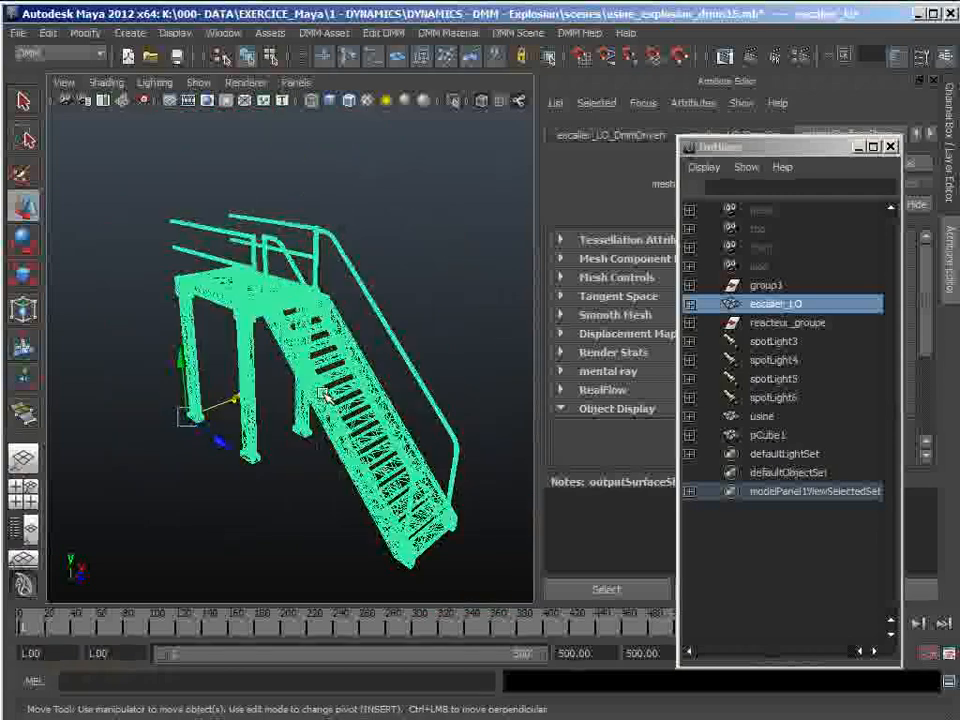
alt+middle_drag(326, 396, 319, 391)
alt+drag(319, 391, 407, 375)
alt+drag(345, 365, 333, 369)
alt+right_drag(333, 369, 364, 388)
mouse_move(345, 388)
alt+mouse_down()
mouse_move(383, 408)
mouse_move(274, 401)
mouse_move(327, 405)
mouse_move(345, 421)
mouse_move(335, 418)
mouse_move(336, 394)
mouse_move(381, 369)
mouse_move(259, 403)
mouse_move(330, 401)
alt+mouse_up()
alt+right_drag(330, 403, 304, 409)
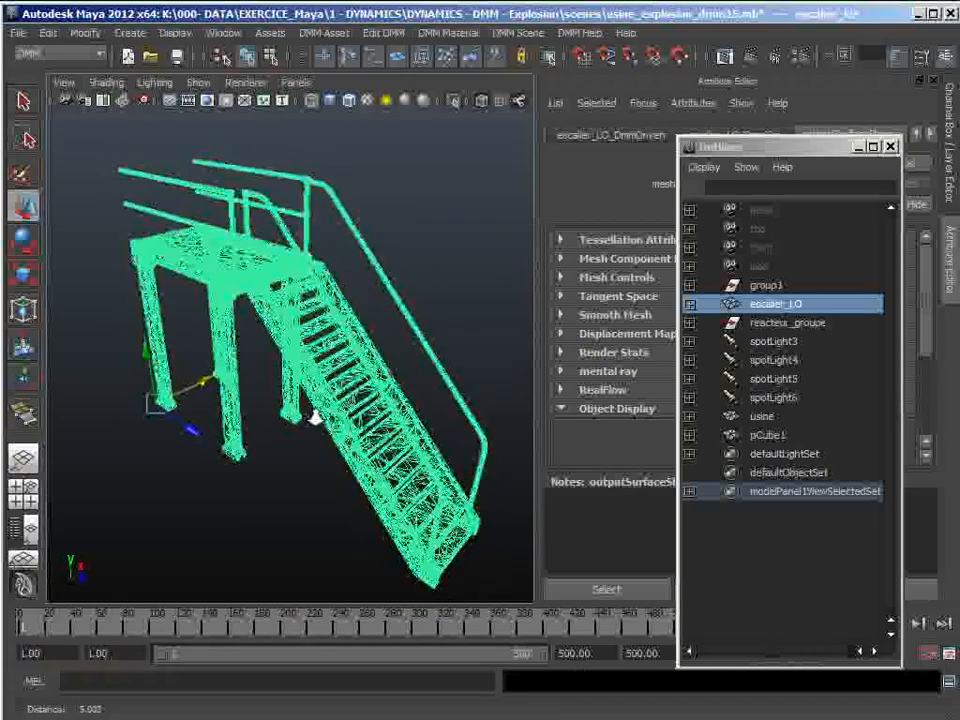
alt+drag(310, 405, 285, 437)
alt+middle_drag(285, 437, 304, 416)
alt+drag(304, 416, 332, 412)
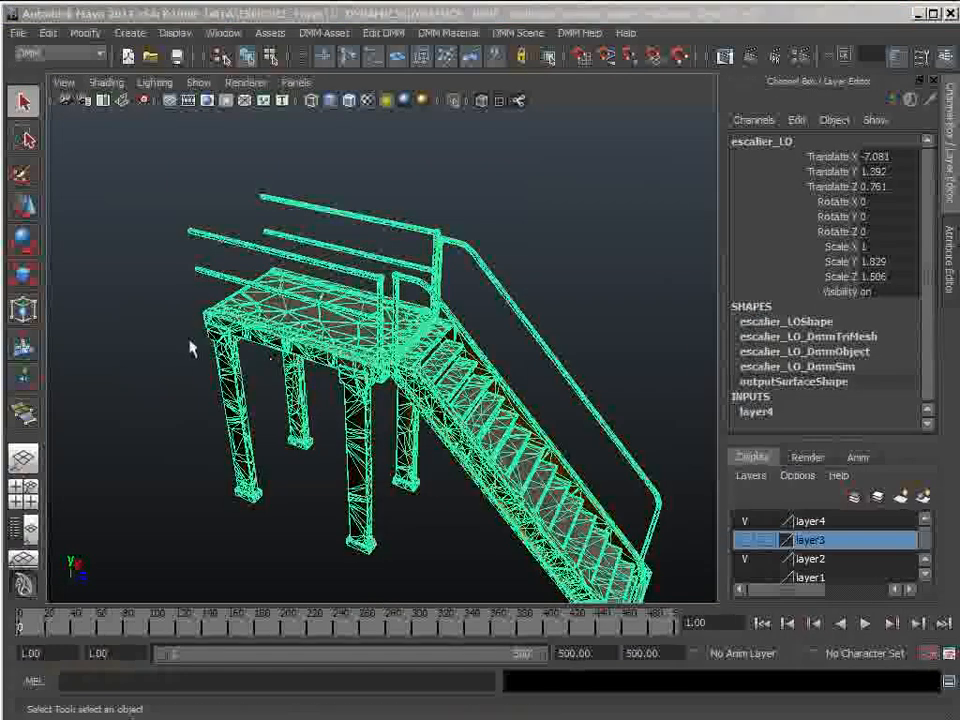
Turn off the isolated view of the staircase so the whole factory scene is displayed around it.
alt+drag(193, 343, 398, 408)
alt+middle_drag(398, 408, 355, 395)
alt+drag(352, 402, 347, 402)
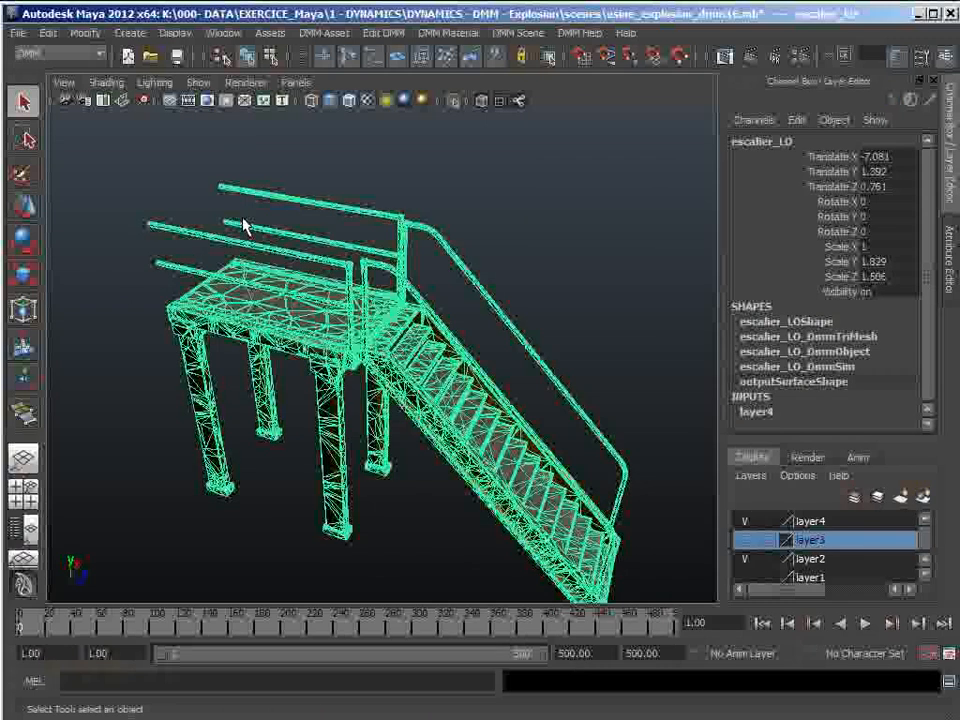
click(246, 82)
mouse_move(199, 85)
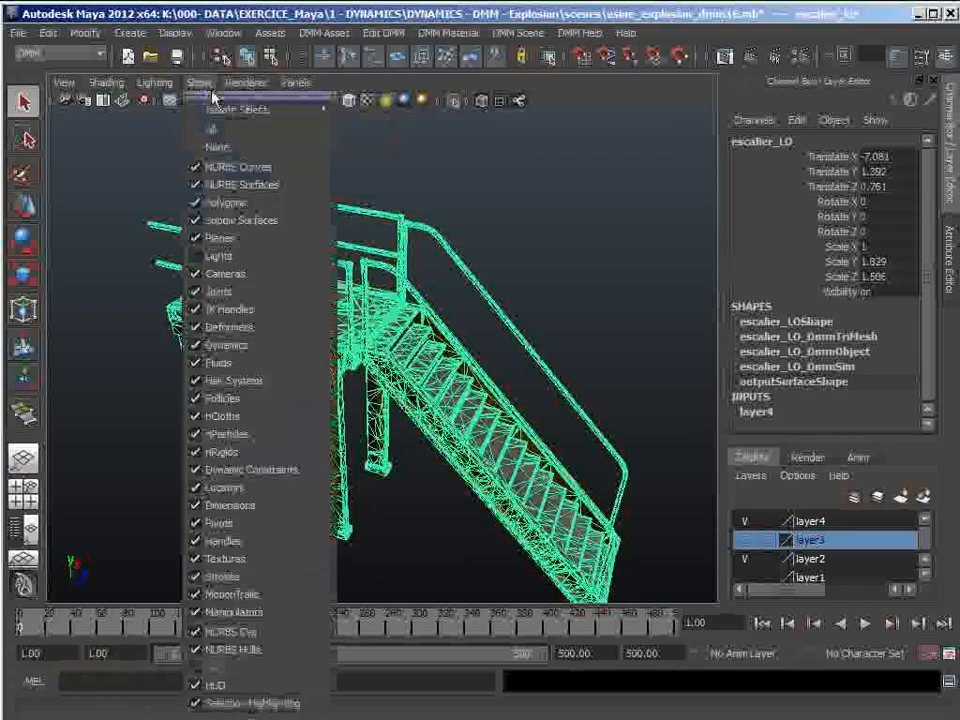
mouse_move(300, 109)
click(365, 120)
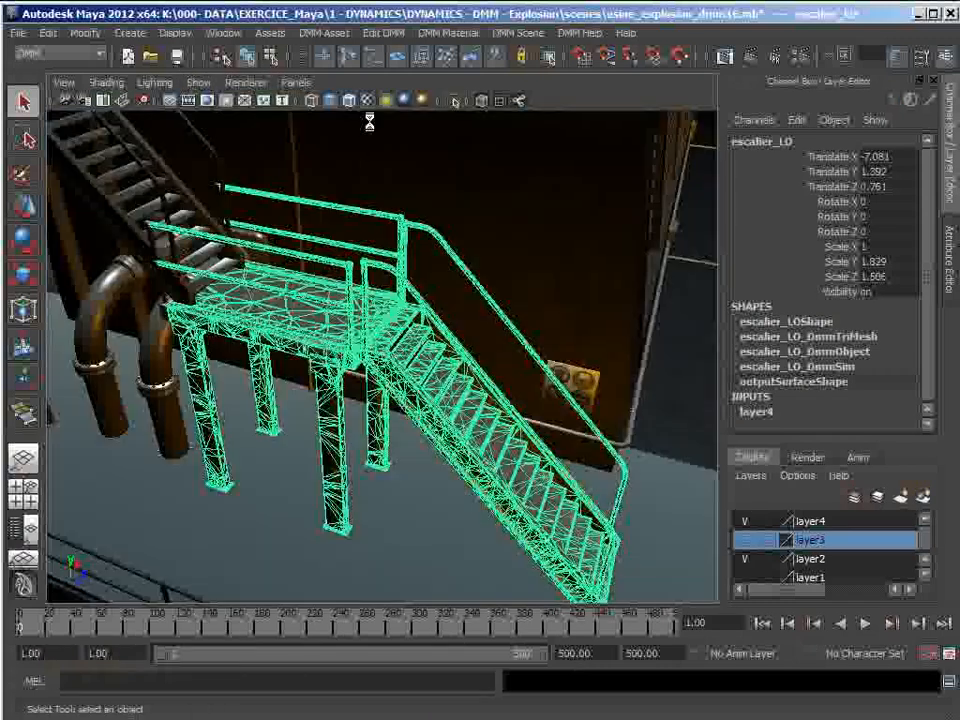
Select the ground slab pCube1 beneath the staircase and lower it to Translate Y 0.39.
alt+drag(340, 296, 350, 293)
click(384, 500)
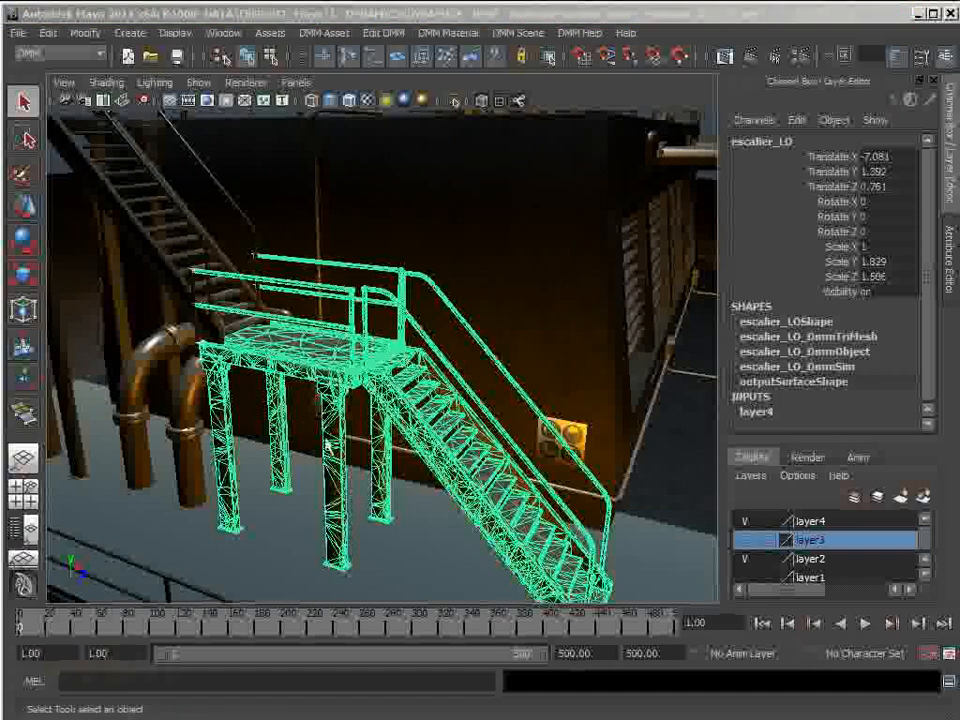
alt+drag(323, 465, 268, 497)
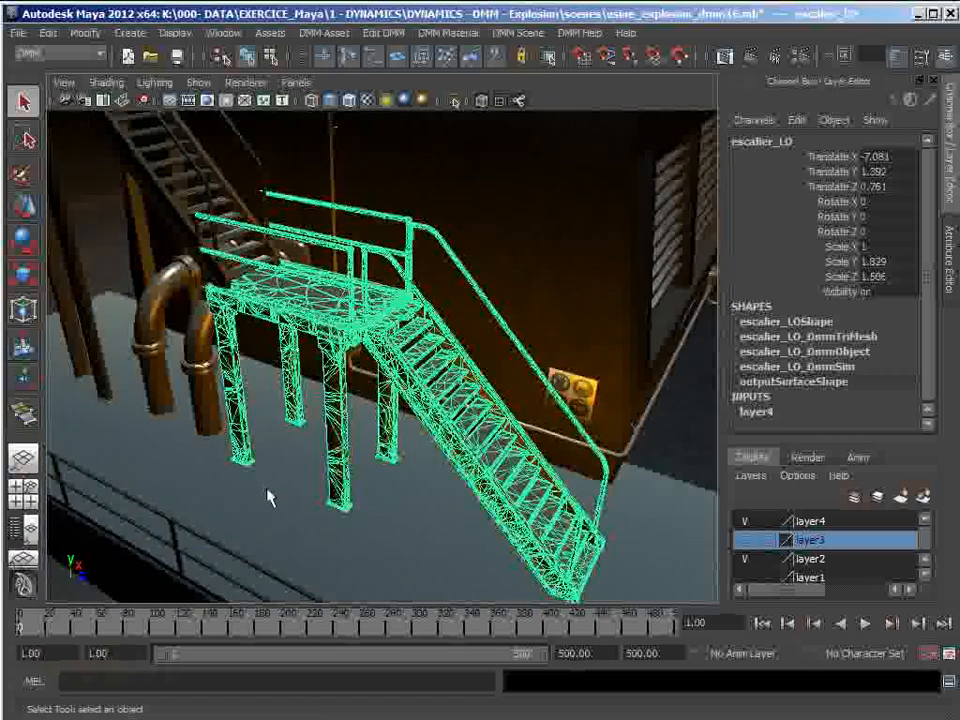
click(313, 508)
scroll(307, 489, down, 3)
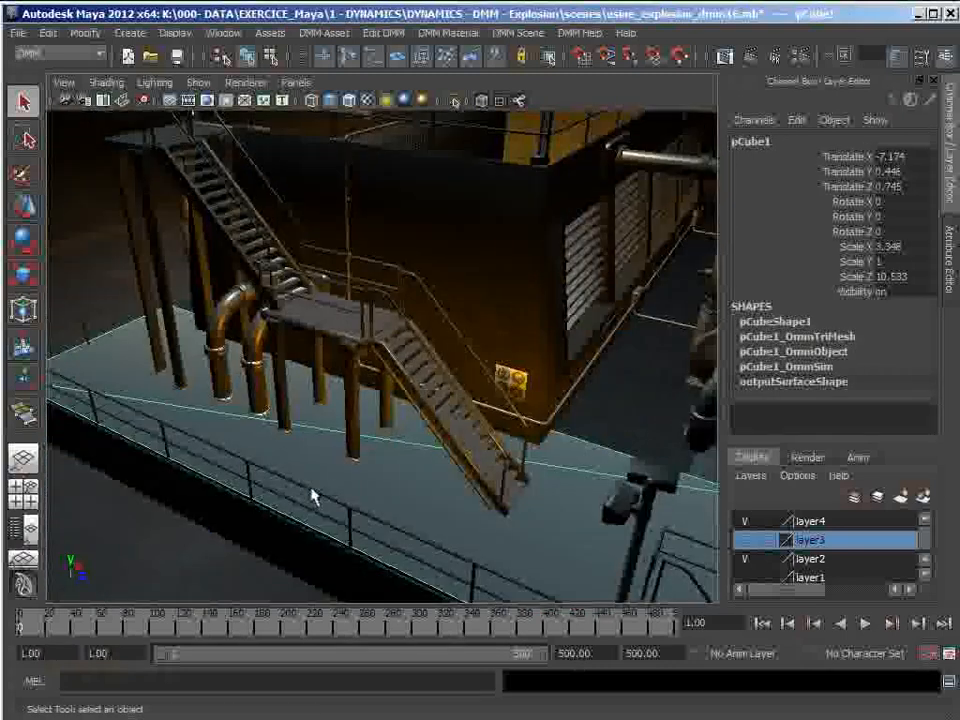
alt+middle_drag(341, 468, 308, 463)
mouse_move(310, 470)
alt+mouse_down()
mouse_move(313, 454)
mouse_move(316, 462)
alt+mouse_up()
key(w)
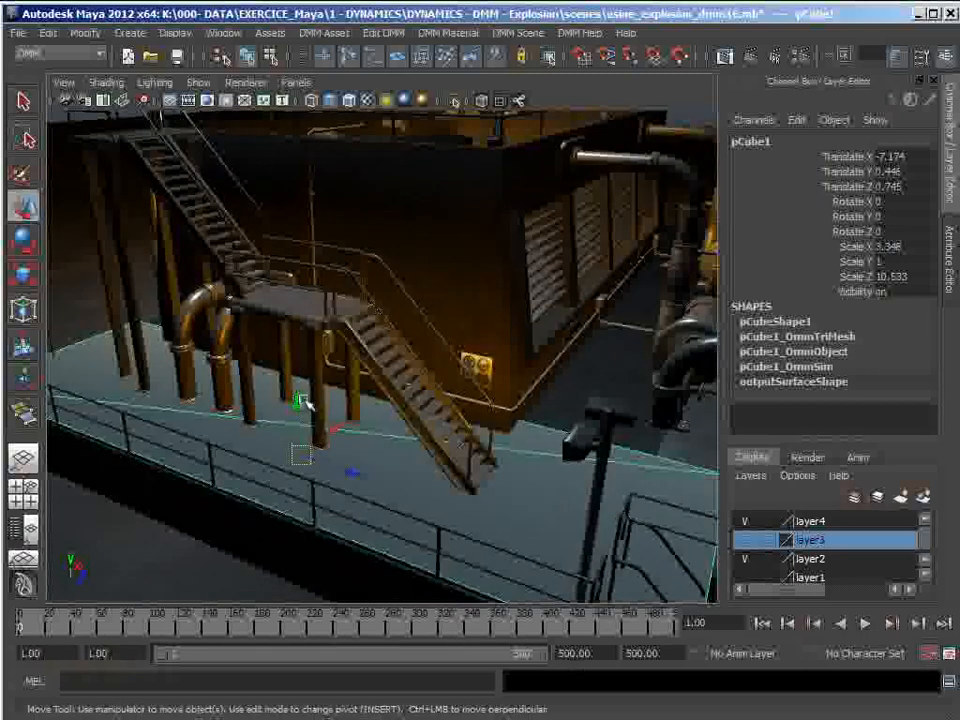
drag(305, 402, 302, 405)
Create a DMM object cube primitive to serve as a collision block for the factory wall.
alt+drag(377, 456, 329, 264)
alt+drag(345, 409, 358, 431)
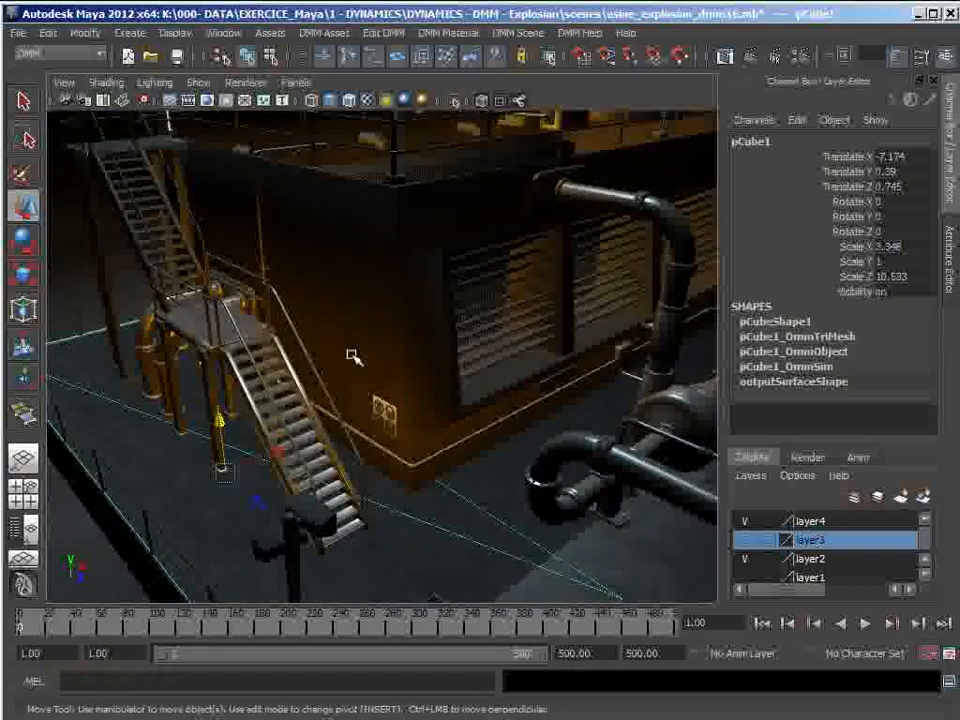
mouse_move(330, 395)
alt+right_down()
mouse_move(317, 407)
mouse_move(347, 399)
mouse_move(323, 413)
alt+right_up()
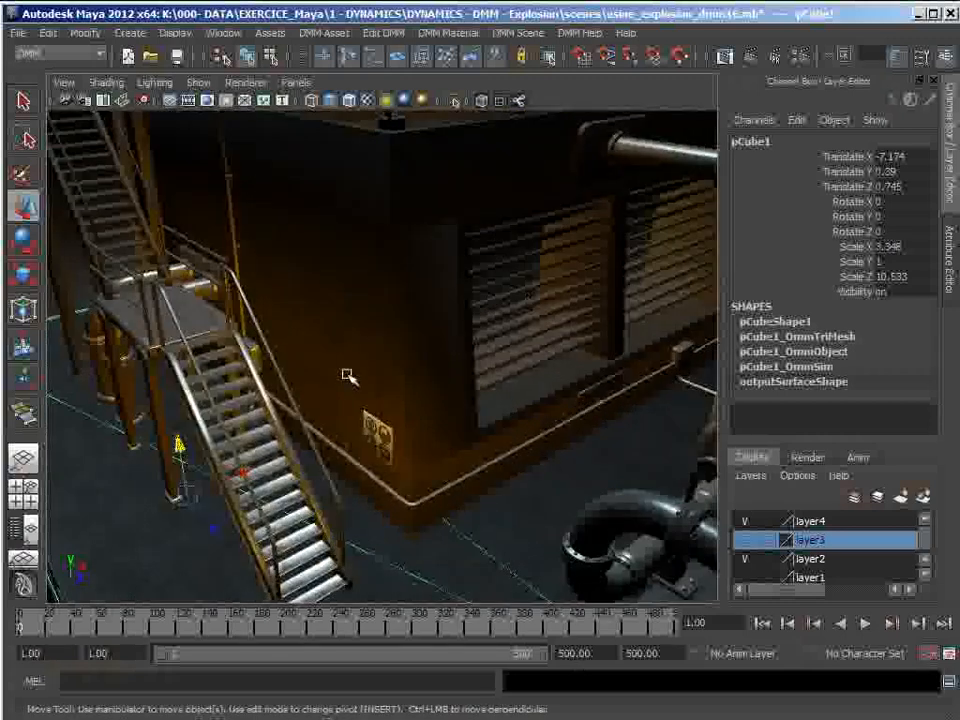
alt+right_drag(462, 415, 444, 420)
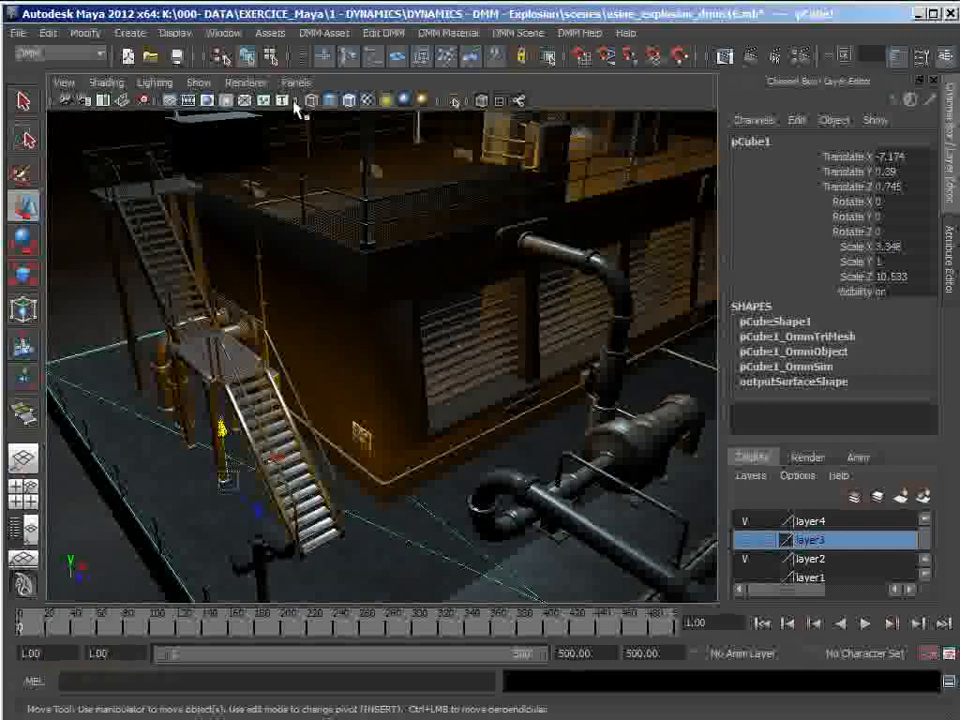
click(324, 33)
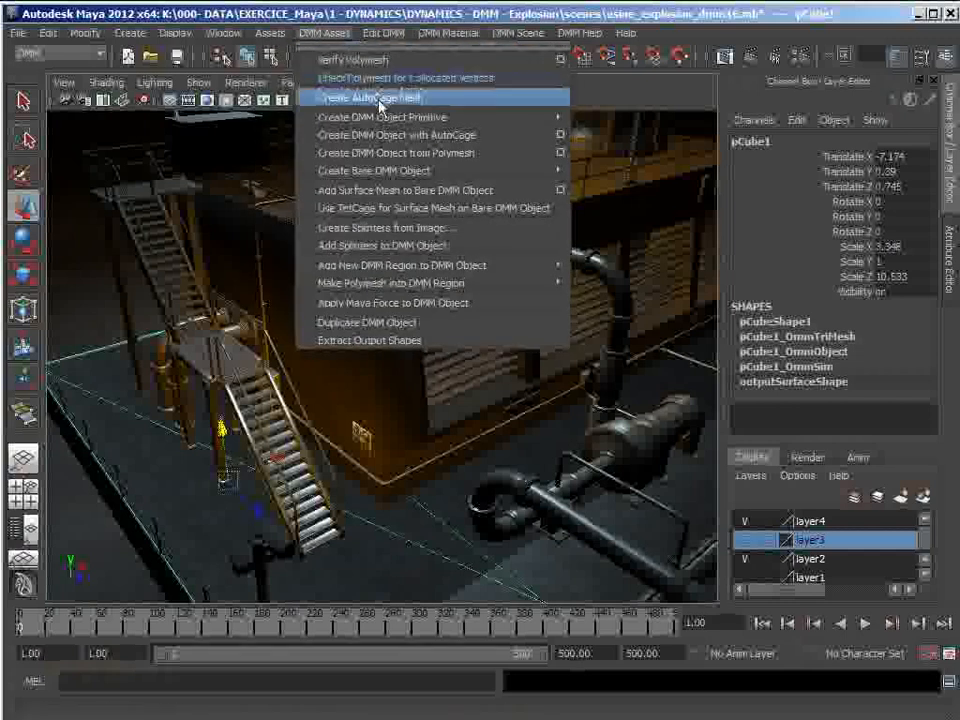
mouse_move(384, 124)
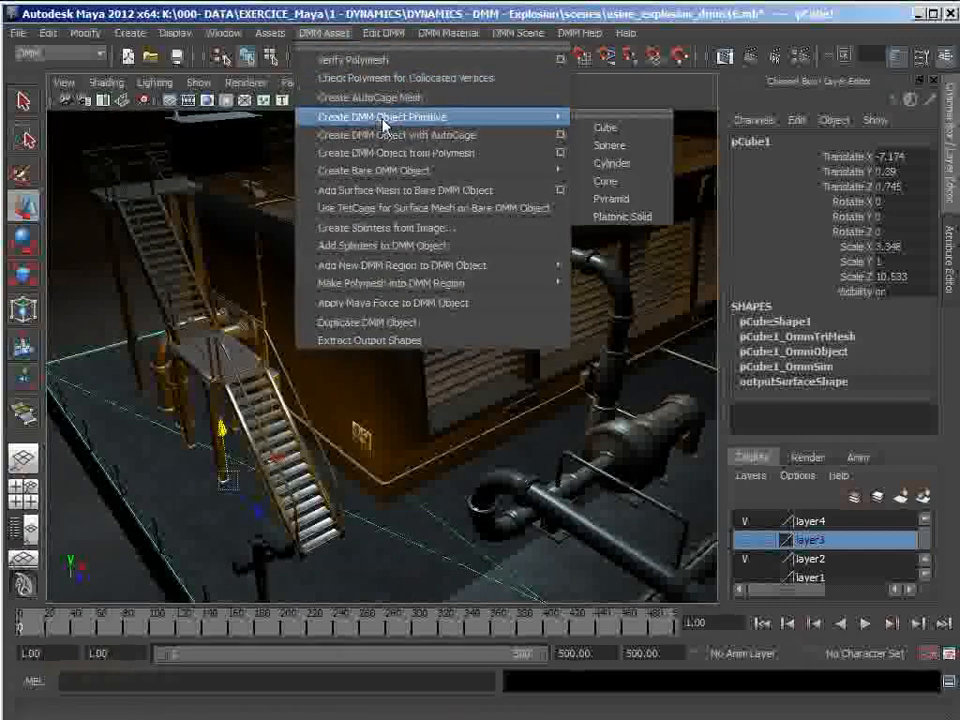
click(620, 128)
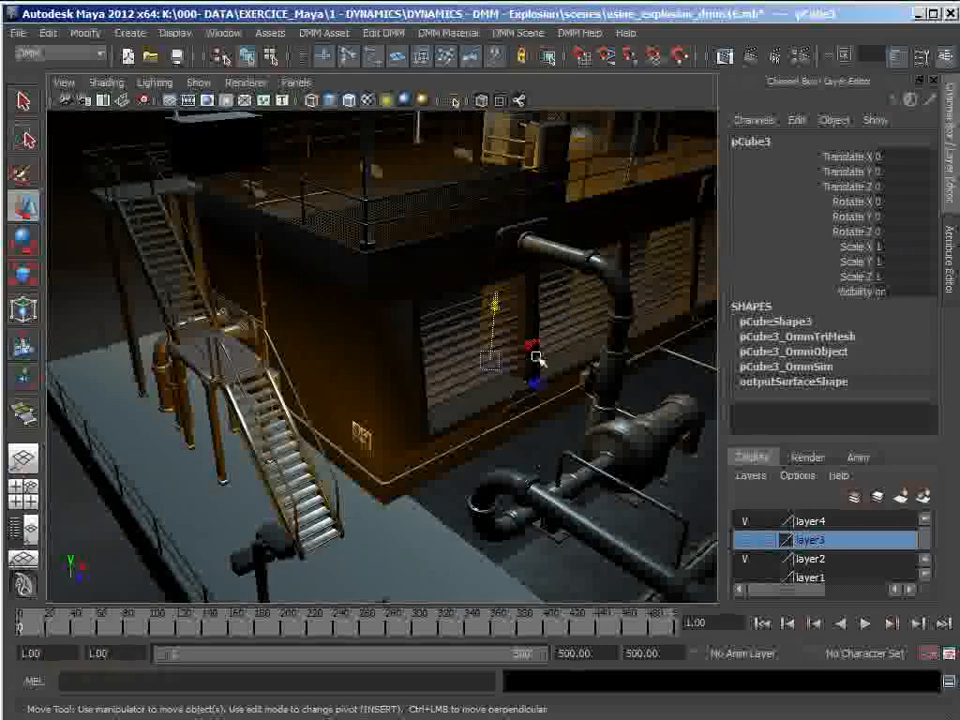
Move the new cube to about X -5.506, Y 1.212, Z -0.203 behind the staircase and scale it to about Y 6.331, Z 6.401.
drag(538, 346, 356, 418)
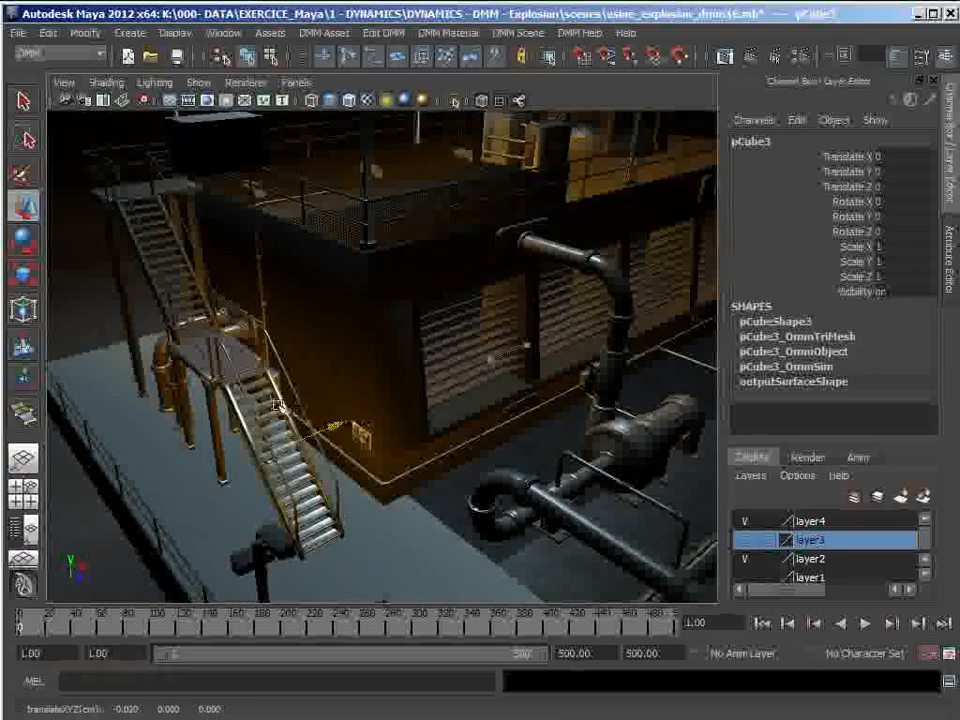
drag(281, 396, 258, 338)
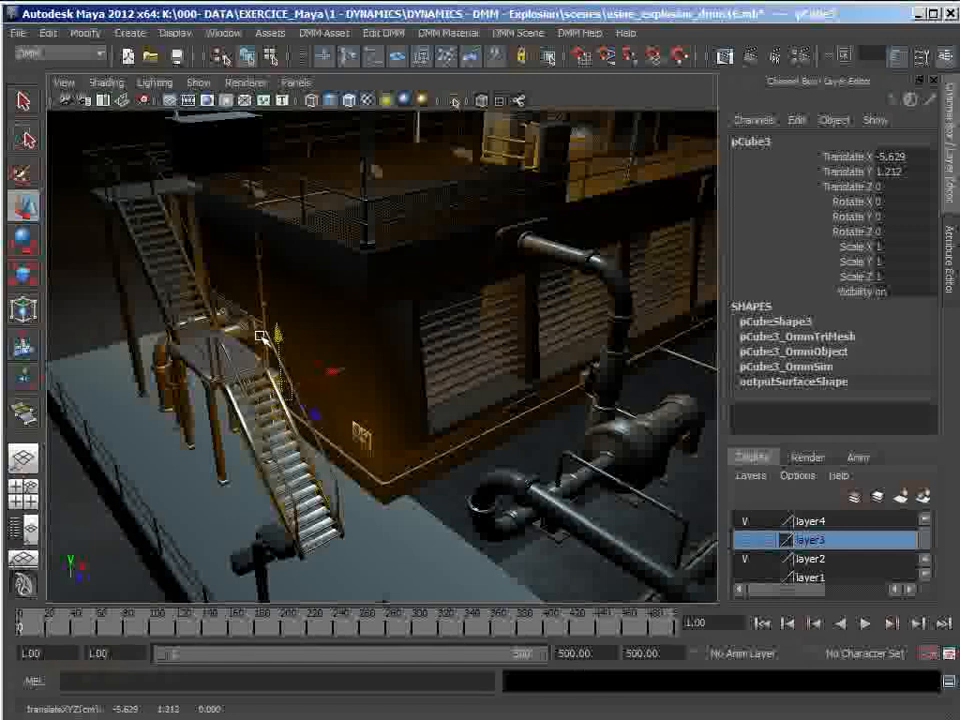
key(6)
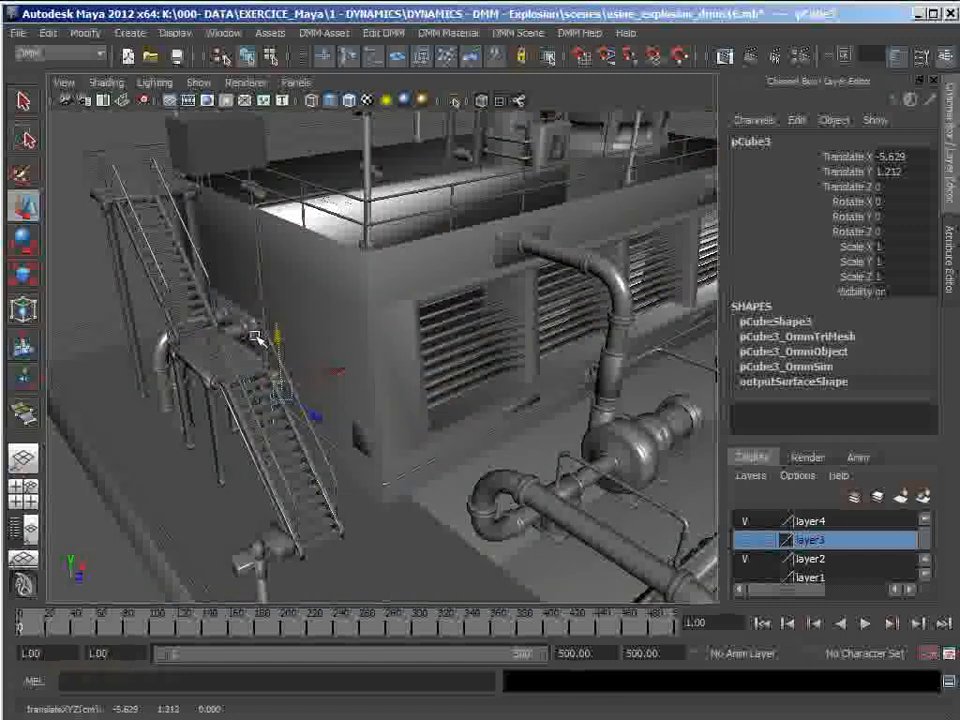
drag(315, 413, 422, 495)
drag(433, 442, 436, 444)
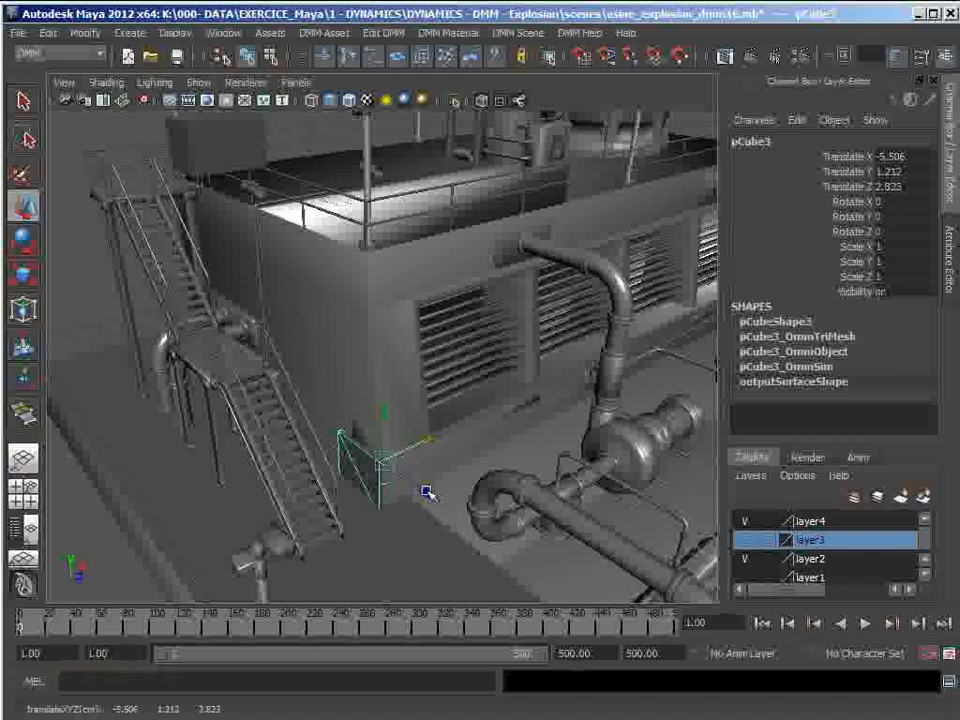
drag(424, 491, 422, 463)
key(r)
drag(487, 556, 657, 637)
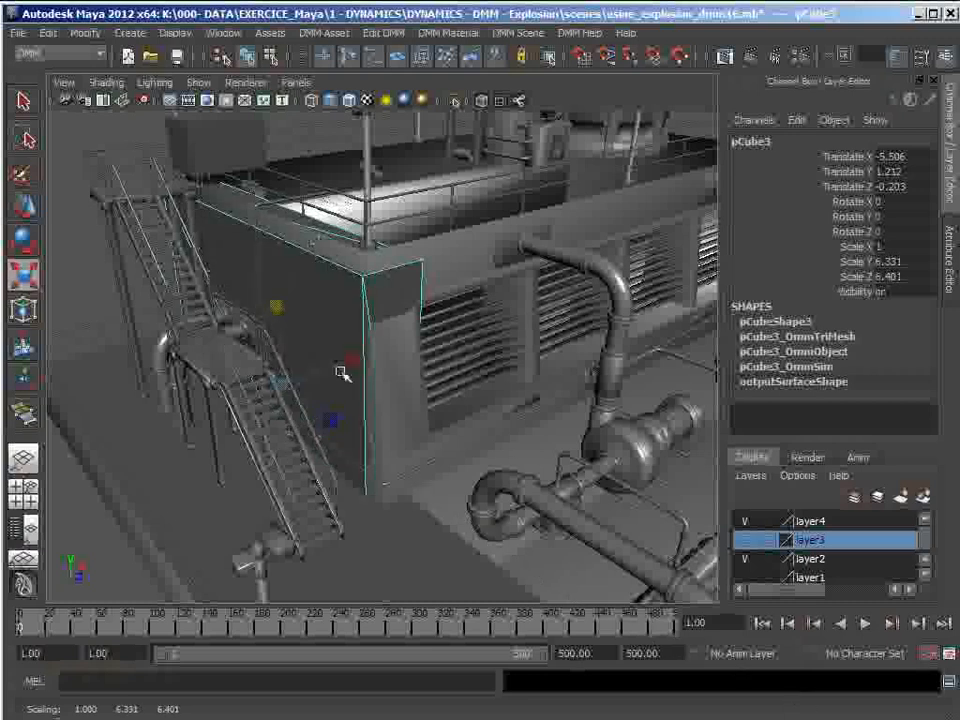
Shift the scaled cube to about X -5.365 and Z 0.135 to line it up with the factory wall's corner.
mouse_move(361, 422)
alt+mouse_down()
mouse_move(326, 420)
mouse_move(363, 423)
alt+mouse_up()
alt+right_drag(363, 423, 463, 446)
alt+middle_drag(402, 444, 457, 439)
alt+drag(457, 439, 391, 416)
key(w)
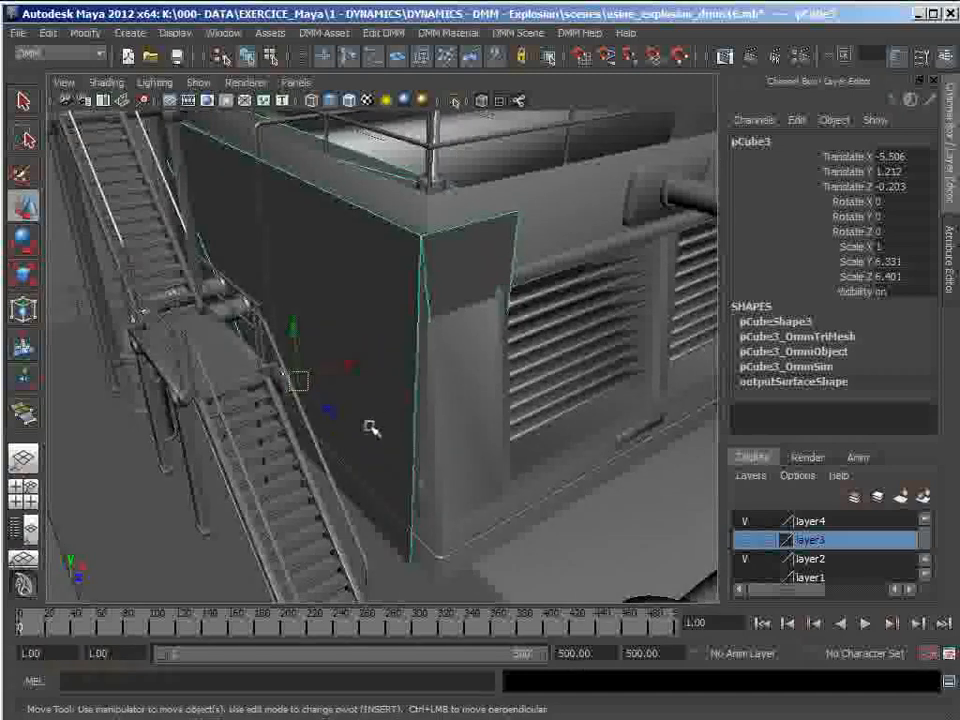
click(338, 418)
mouse_move(342, 423)
mouse_down()
mouse_move(332, 411)
mouse_move(340, 416)
mouse_up()
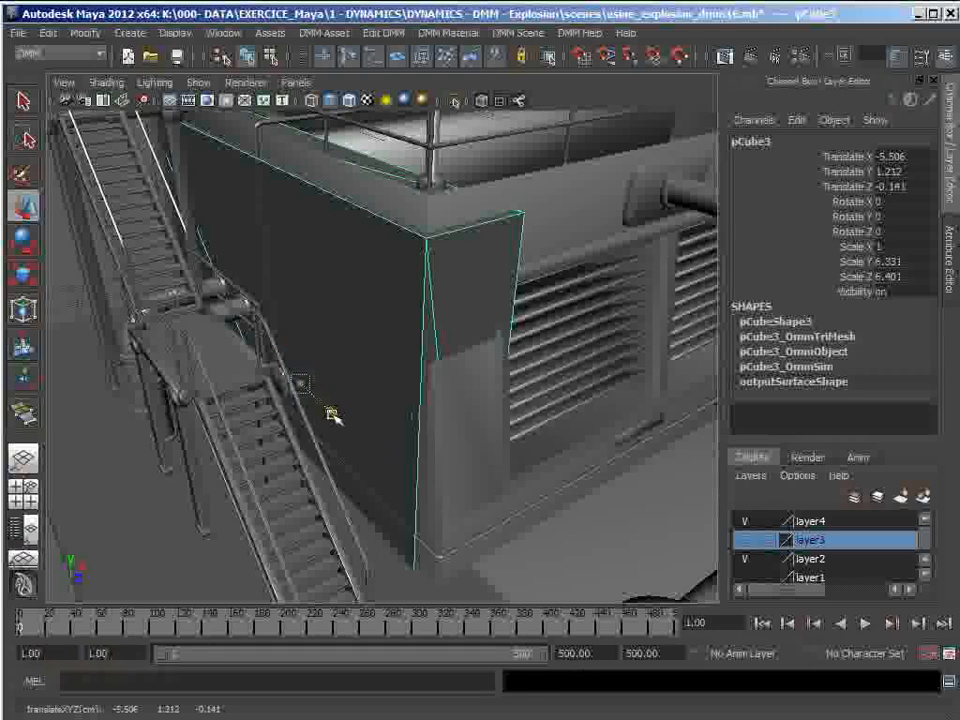
drag(331, 414, 337, 430)
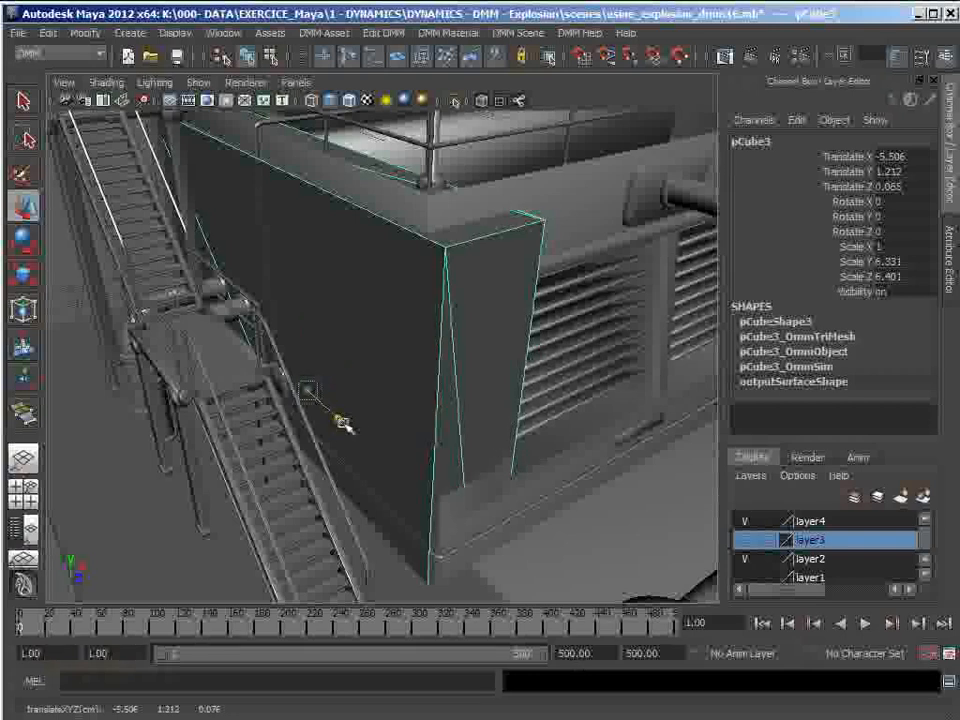
drag(343, 424, 344, 424)
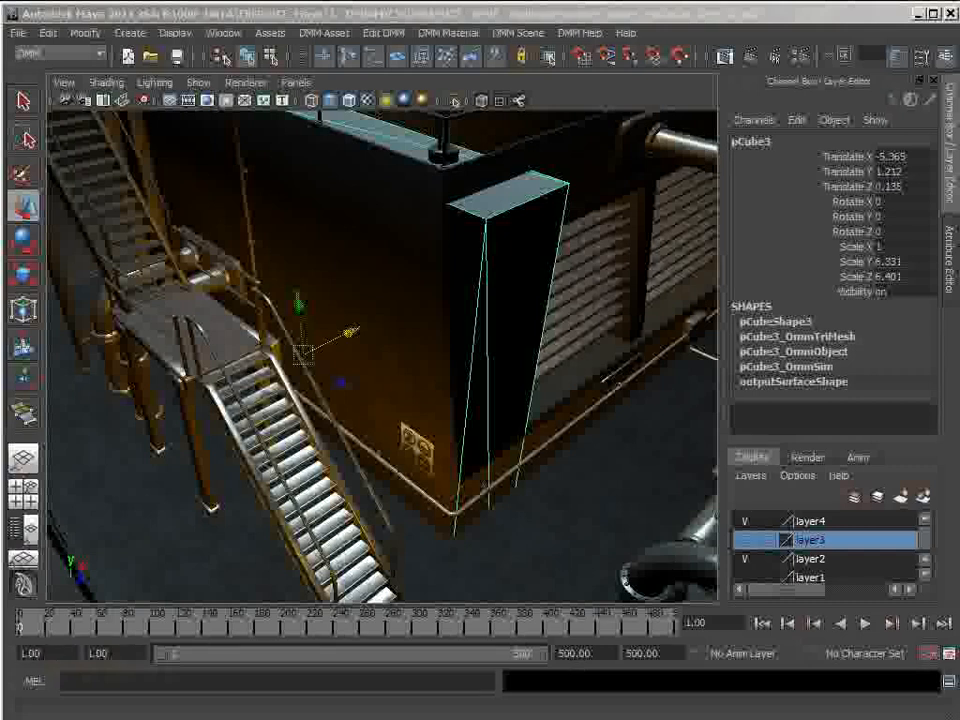
Check the wall cube's DMM Passive setting in the DMM Asset Manager.
drag(748, 148, 761, 71)
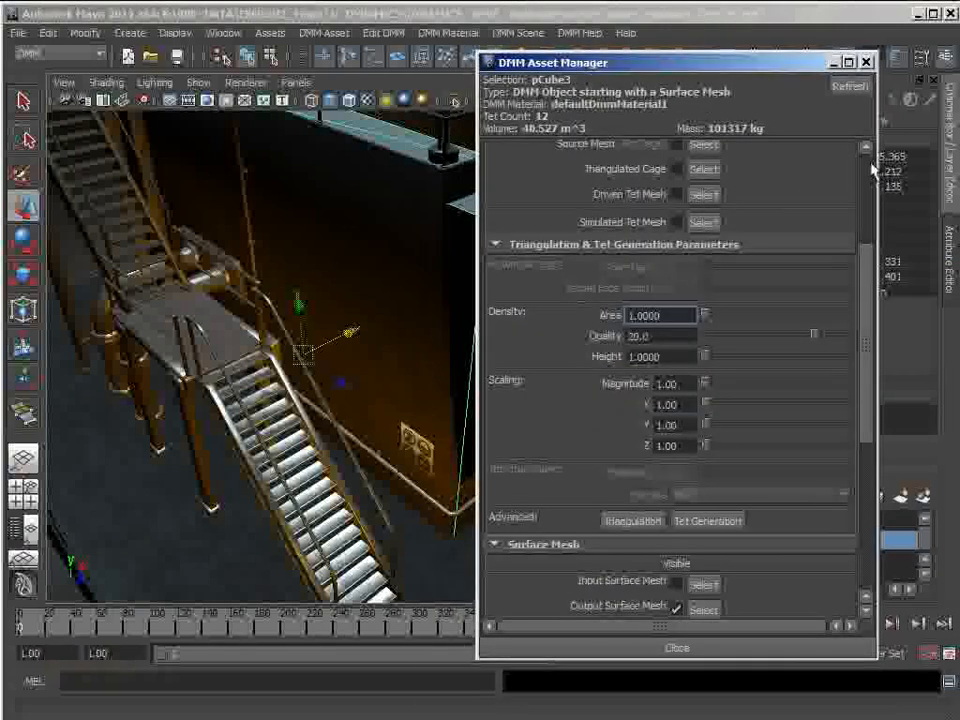
scroll(870, 168, up, 4)
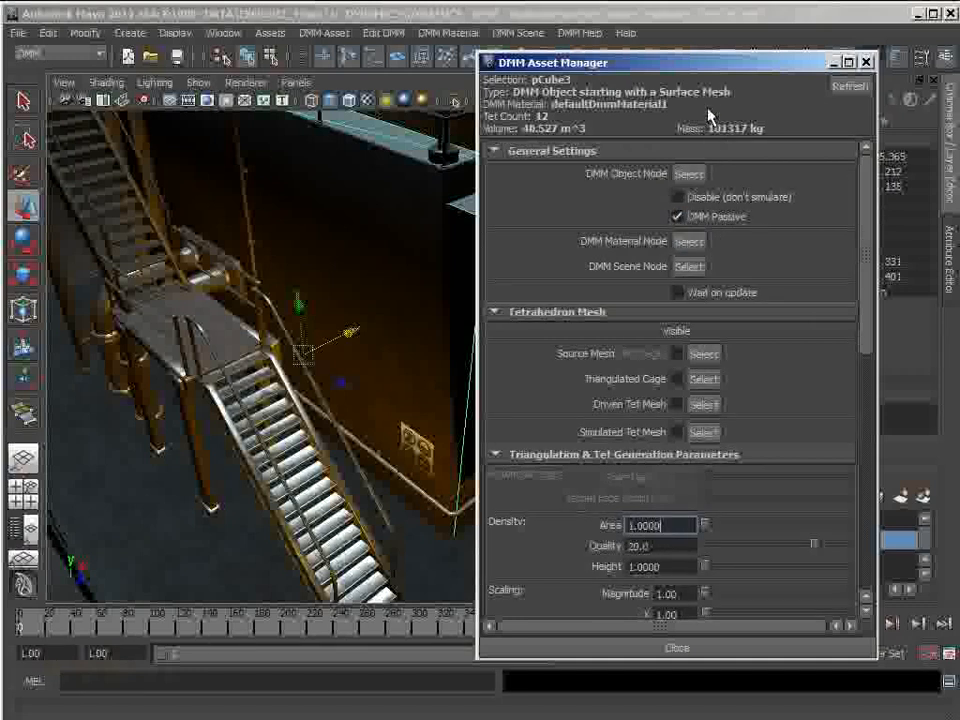
drag(703, 66, 0, 66)
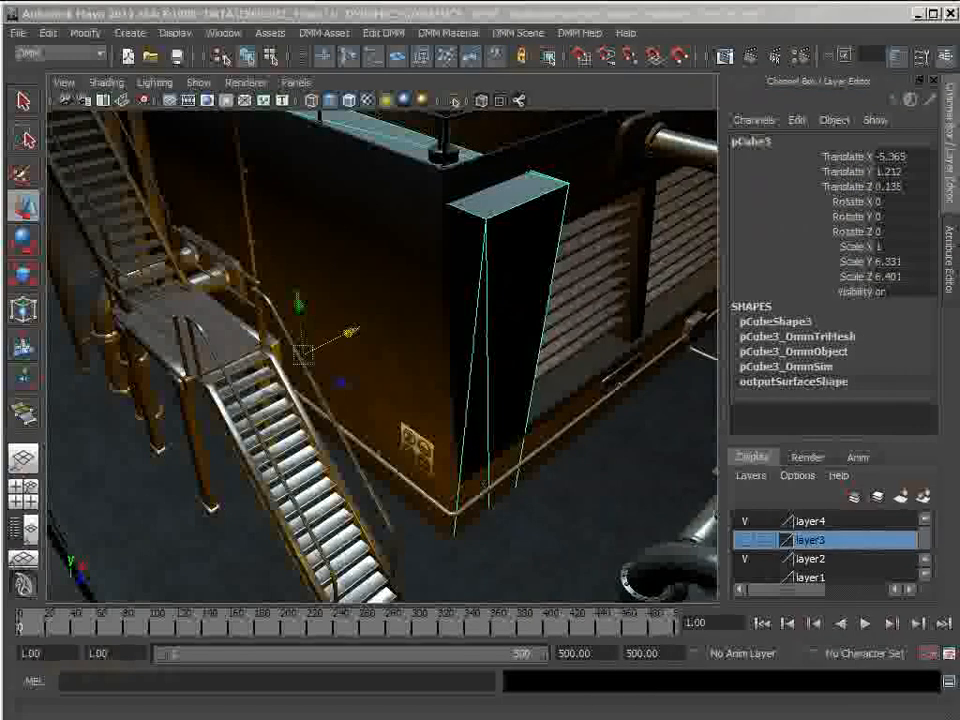
Select the cube pCube2 floating above the staircase and assign it a new iron DMM material.
alt+drag(501, 420, 484, 377)
alt+right_drag(484, 377, 448, 371)
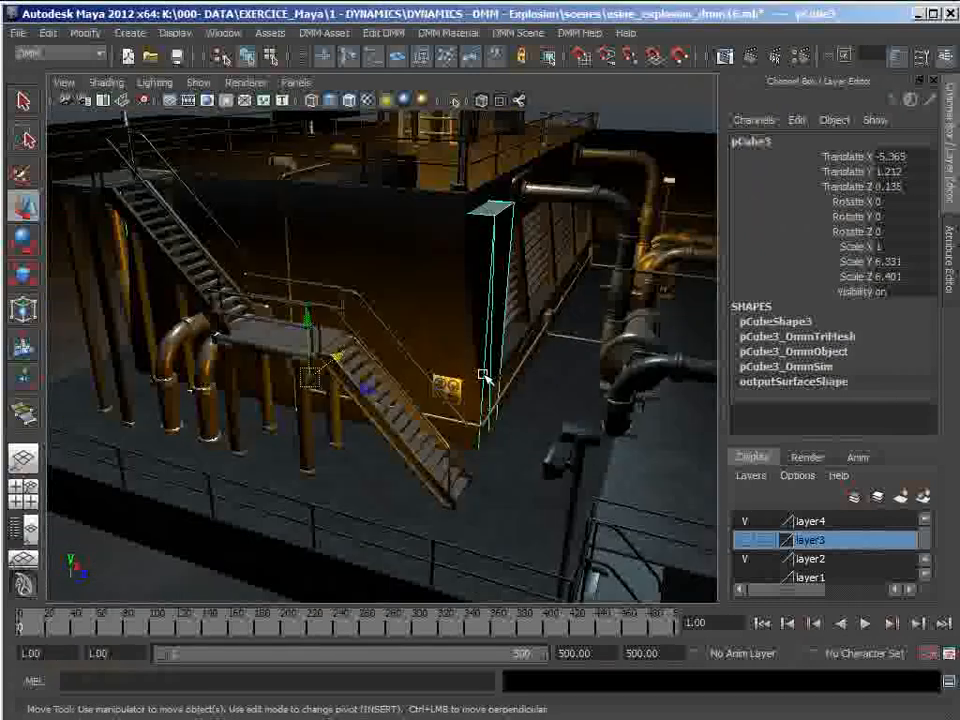
alt+middle_drag(448, 371, 447, 445)
alt+drag(447, 445, 352, 410)
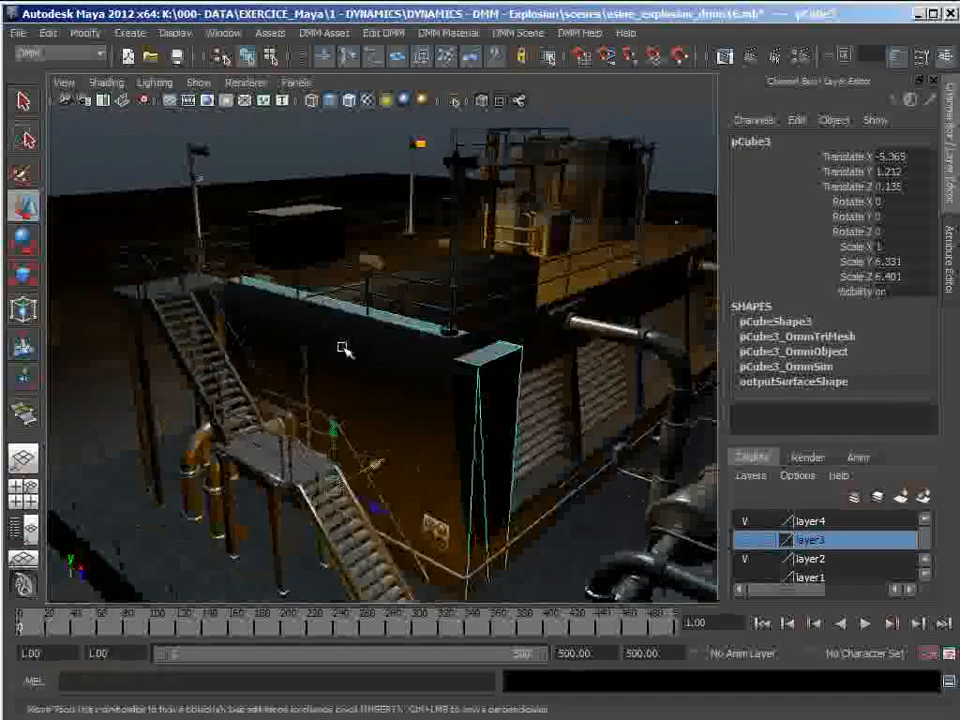
click(297, 227)
mouse_move(298, 268)
alt+mouse_down()
mouse_move(369, 297)
mouse_move(315, 283)
mouse_move(261, 285)
mouse_move(311, 279)
mouse_move(298, 283)
alt+mouse_up()
alt+drag(304, 492, 332, 471)
alt+right_drag(332, 471, 366, 491)
alt+middle_drag(366, 491, 387, 430)
alt+drag(387, 430, 407, 426)
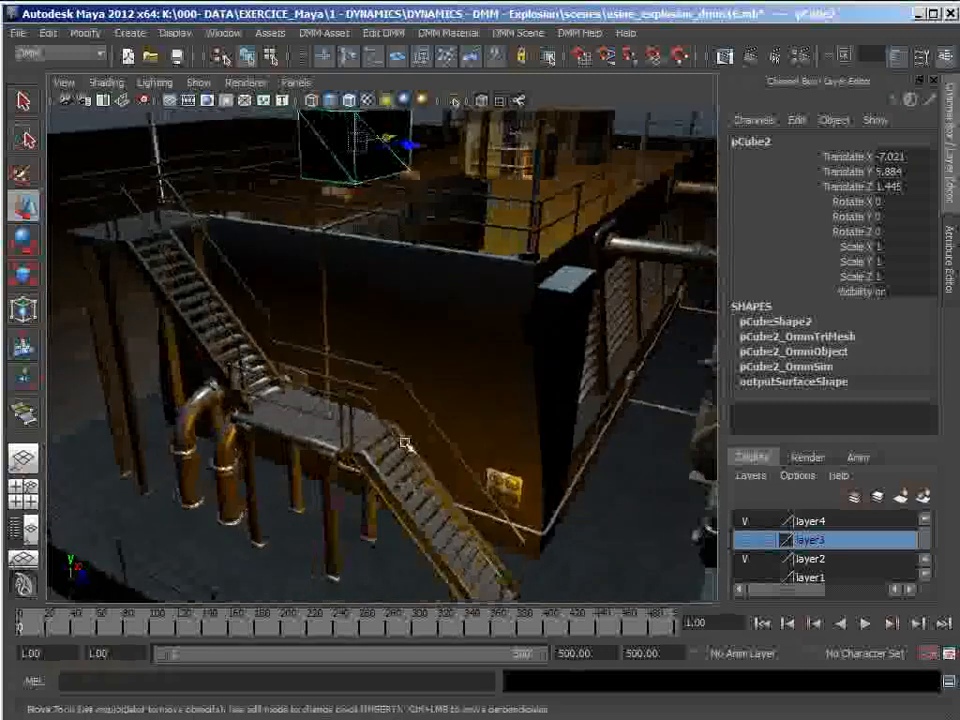
alt+middle_drag(407, 426, 396, 470)
click(392, 36)
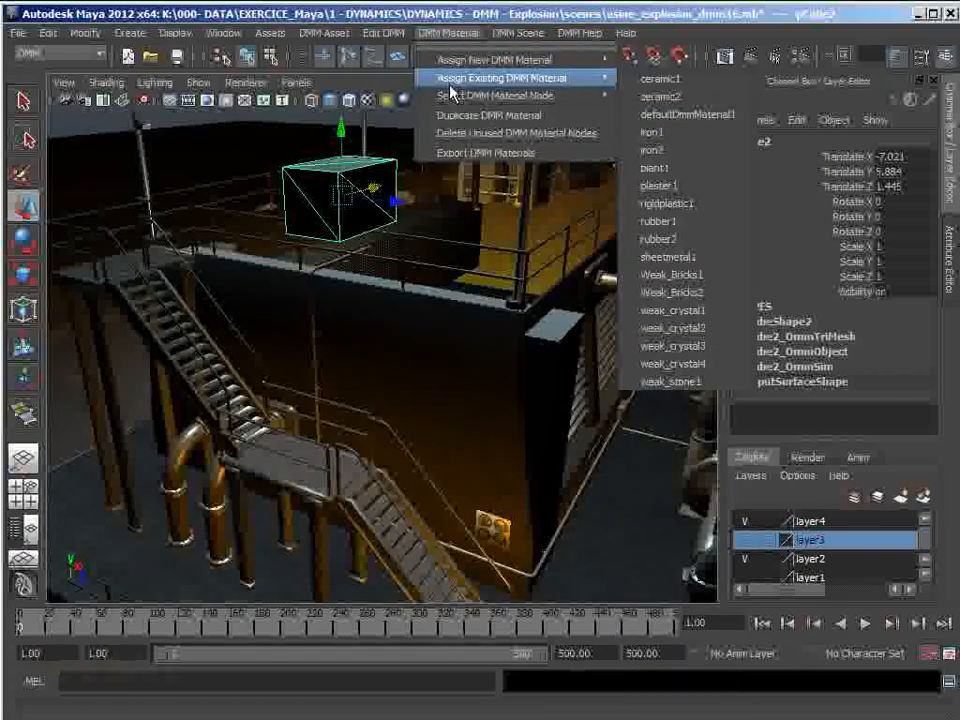
mouse_move(480, 60)
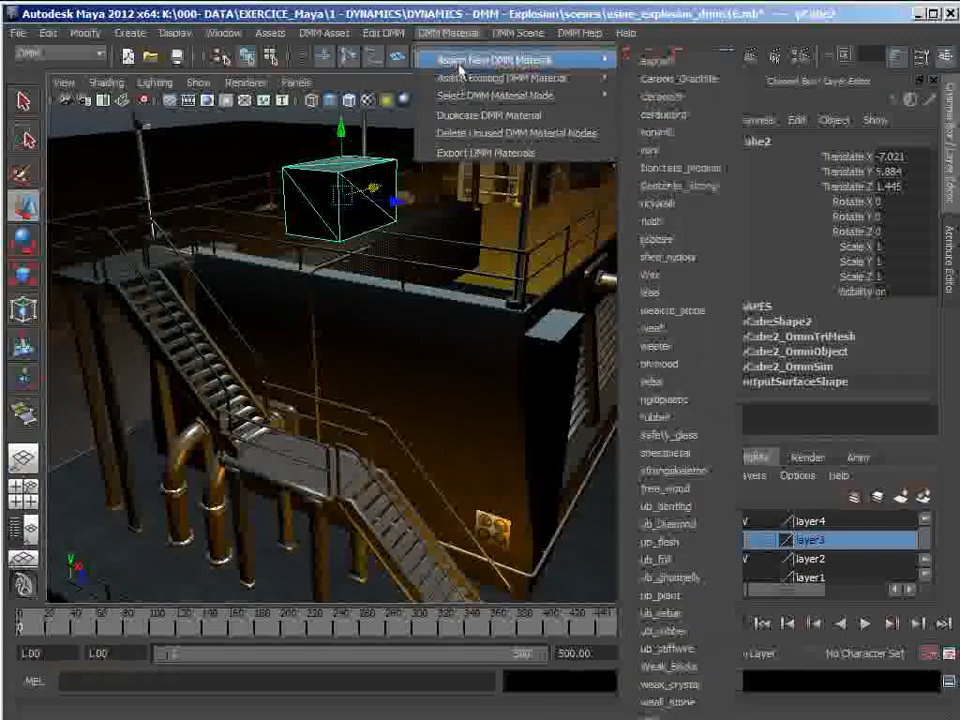
click(668, 278)
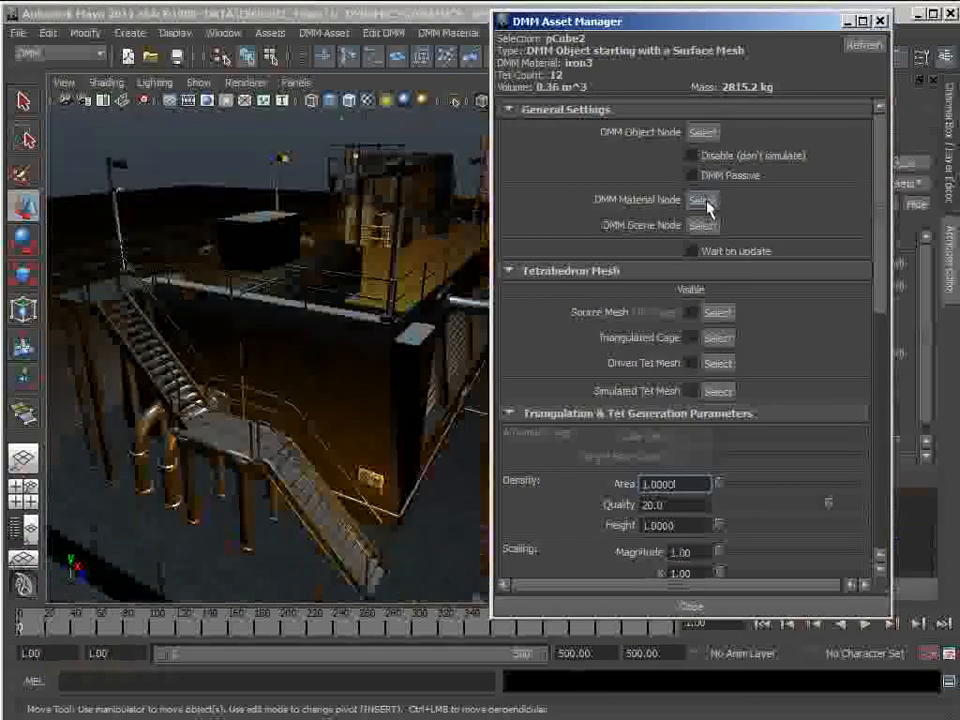
Open the cube's iron material node and set its Density to 9014.08.
click(707, 201)
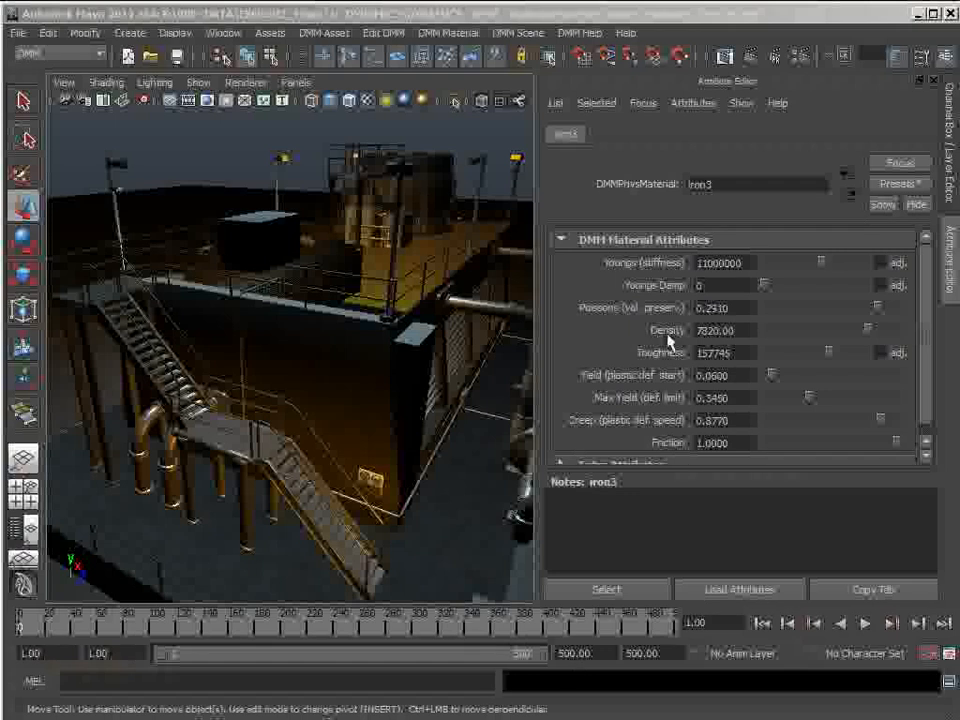
click(740, 332)
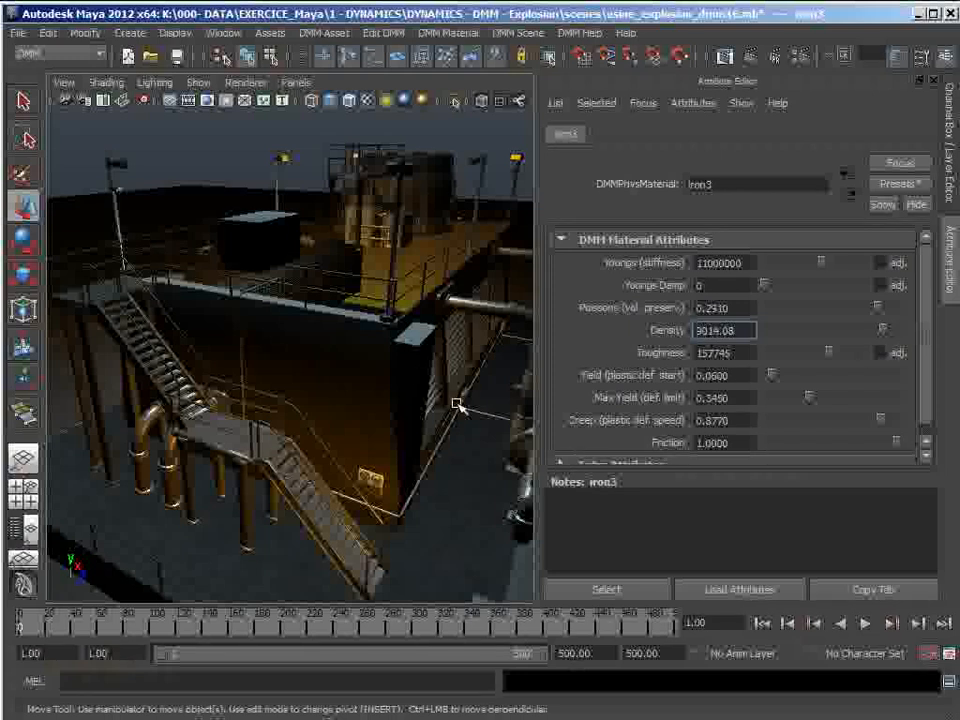
mouse_move(352, 343)
alt+mouse_down()
mouse_move(291, 373)
mouse_move(357, 352)
alt+mouse_up()
alt+right_drag(357, 352, 391, 359)
alt+drag(391, 359, 279, 381)
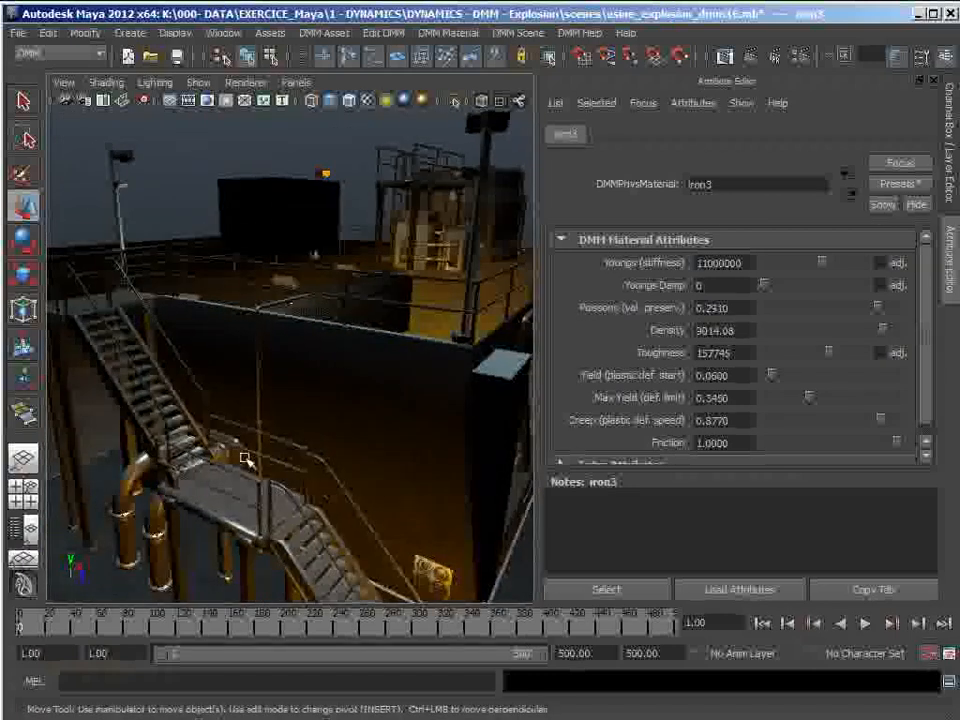
alt+drag(320, 510, 302, 461)
click(352, 487)
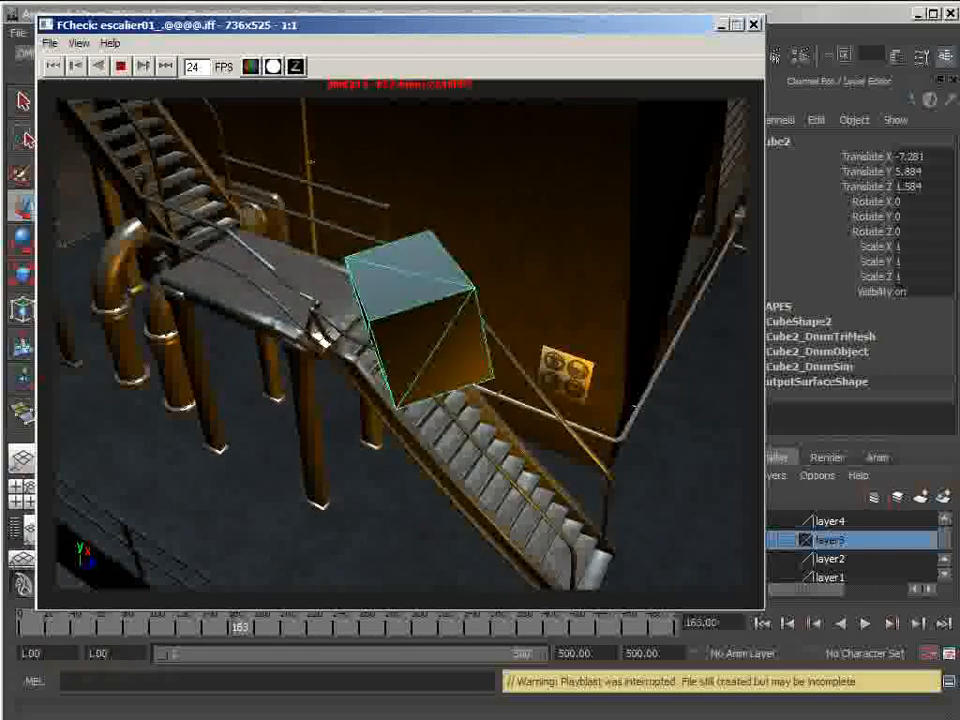
End the playblast preview, return to frame 1 and open the DMM material node of the staircase escalier_LO.
key(Escape)
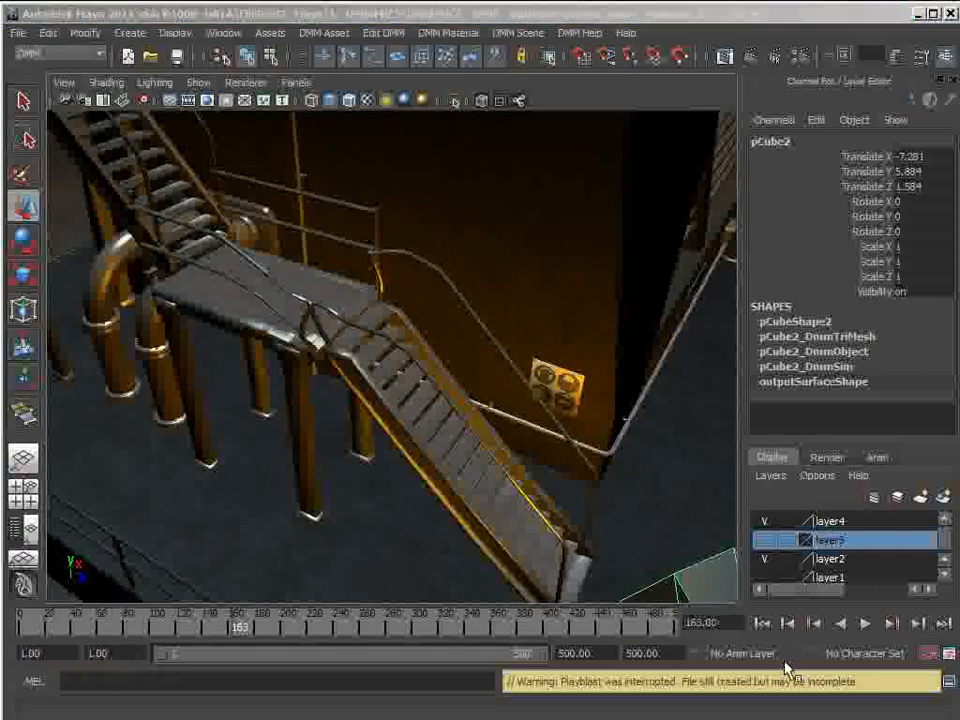
click(762, 623)
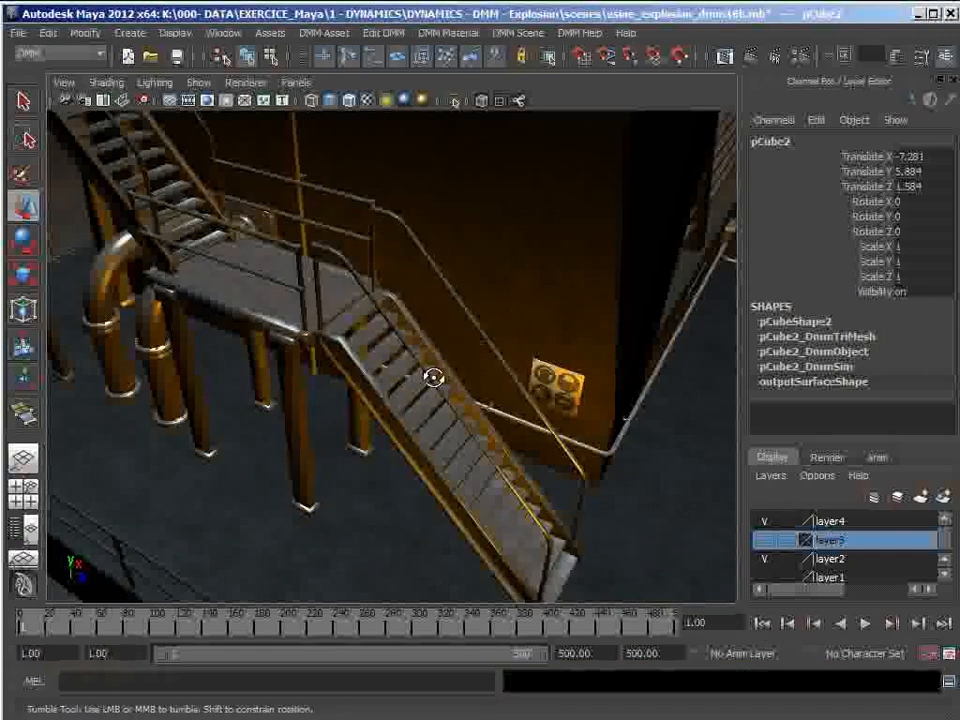
alt+drag(433, 377, 439, 375)
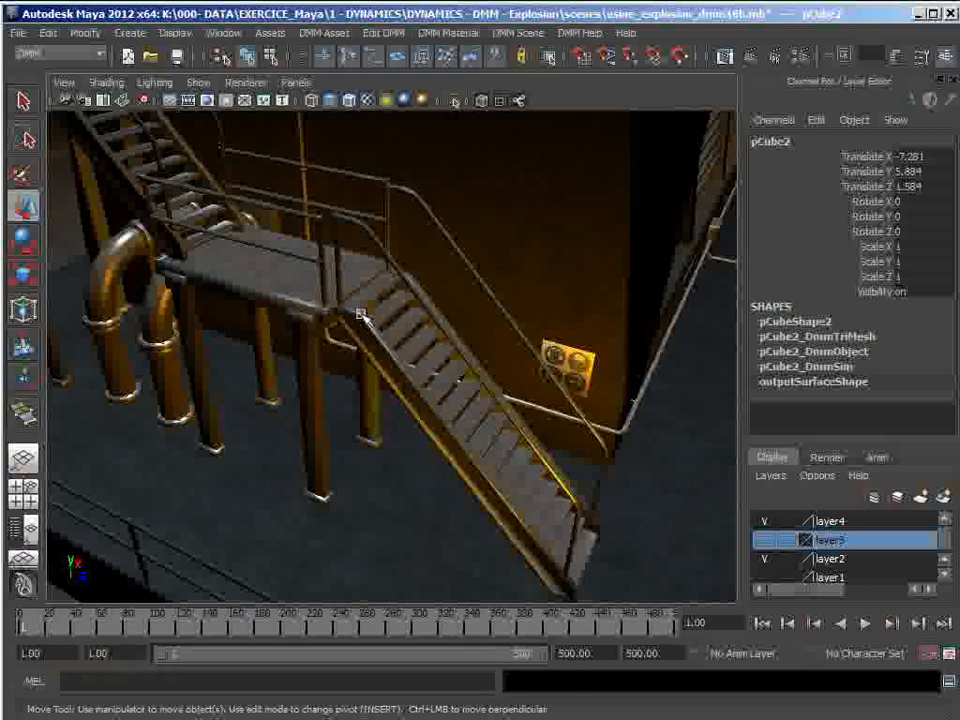
click(361, 315)
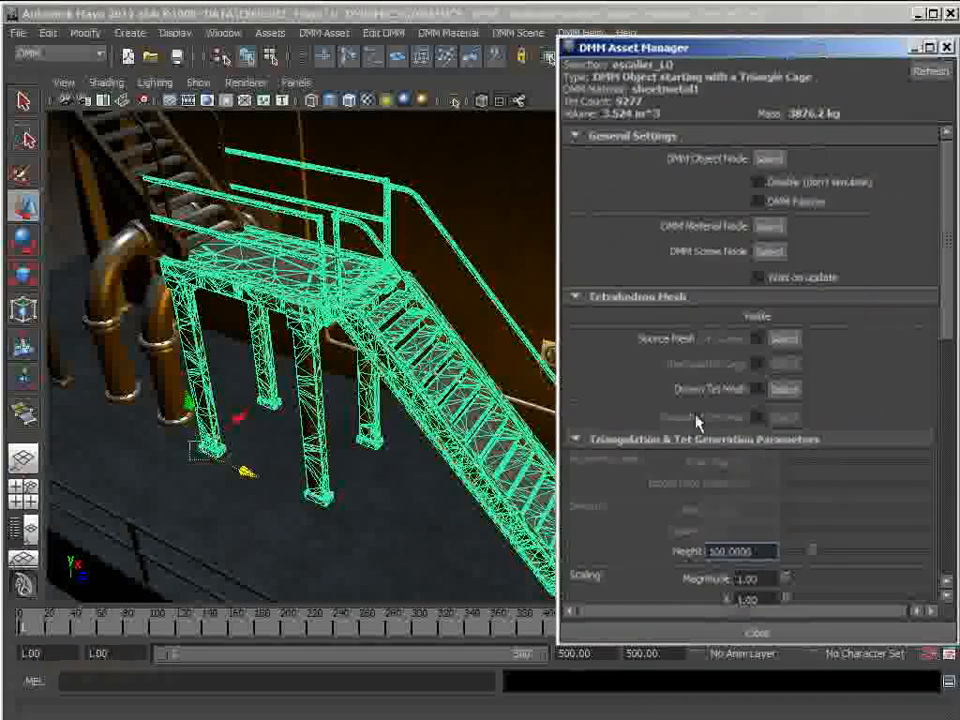
click(772, 230)
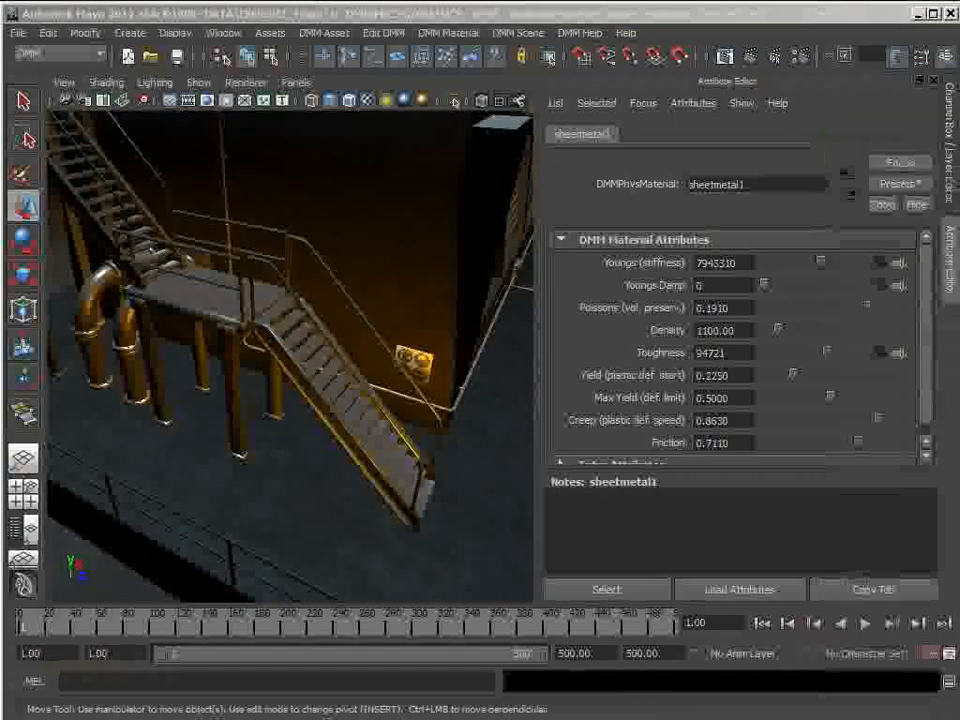
Assign a new iron DMM material to the staircase and open its material node to check the attributes.
click(245, 264)
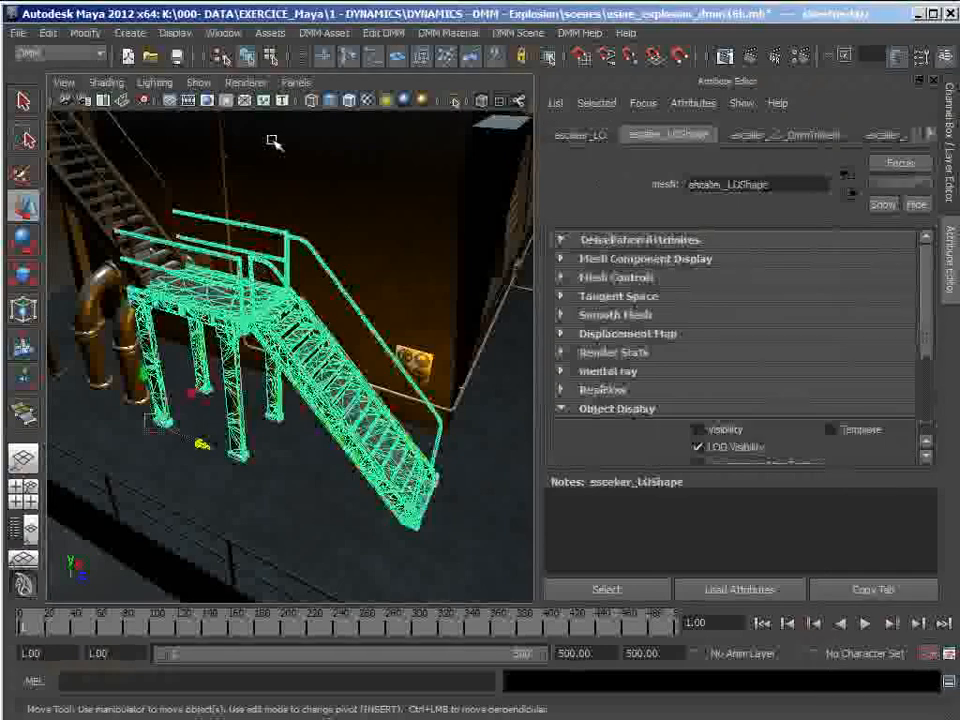
click(315, 34)
mouse_move(380, 34)
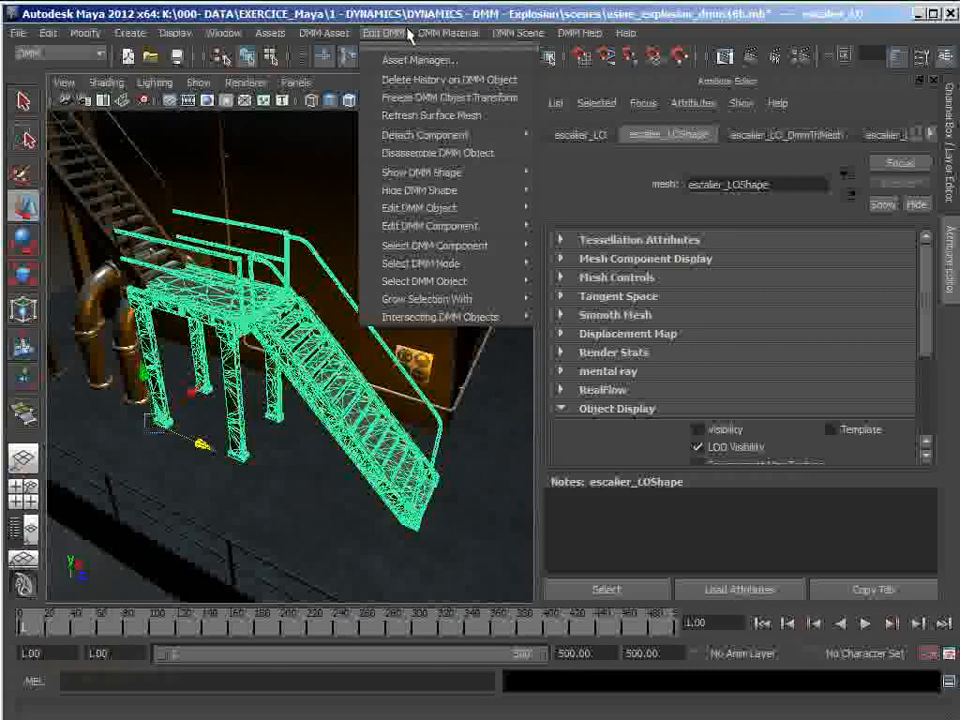
mouse_move(448, 33)
mouse_move(607, 62)
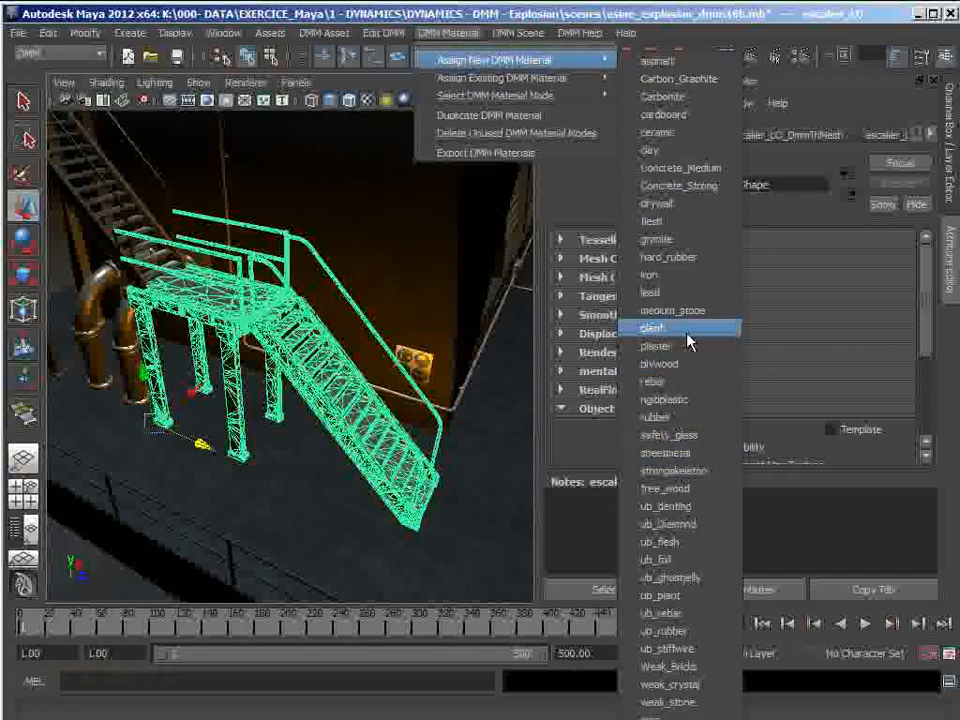
click(676, 284)
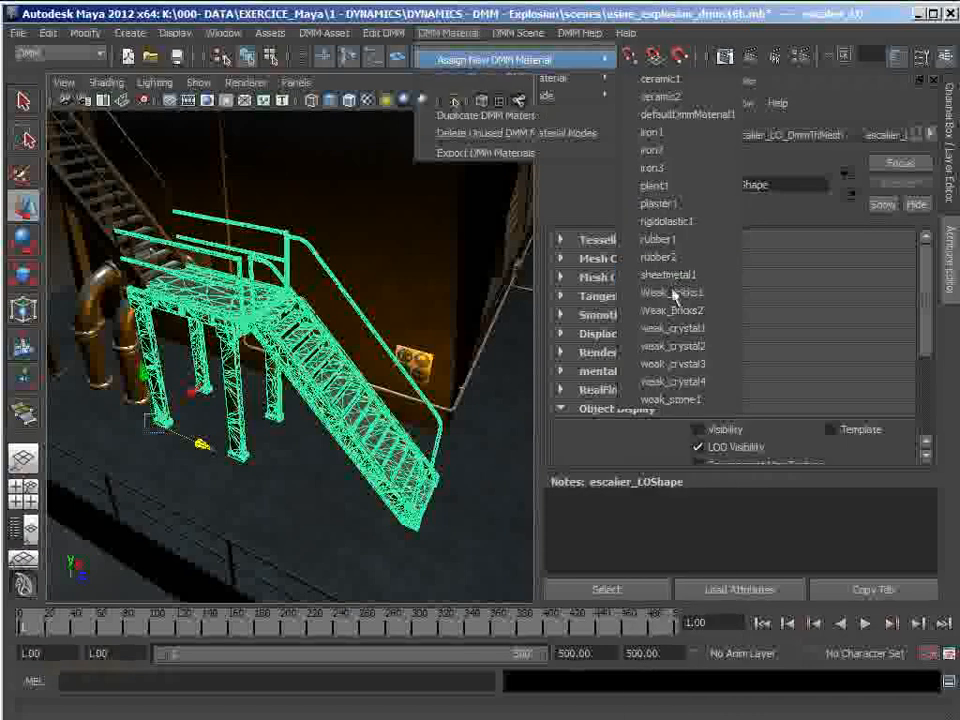
click(294, 521)
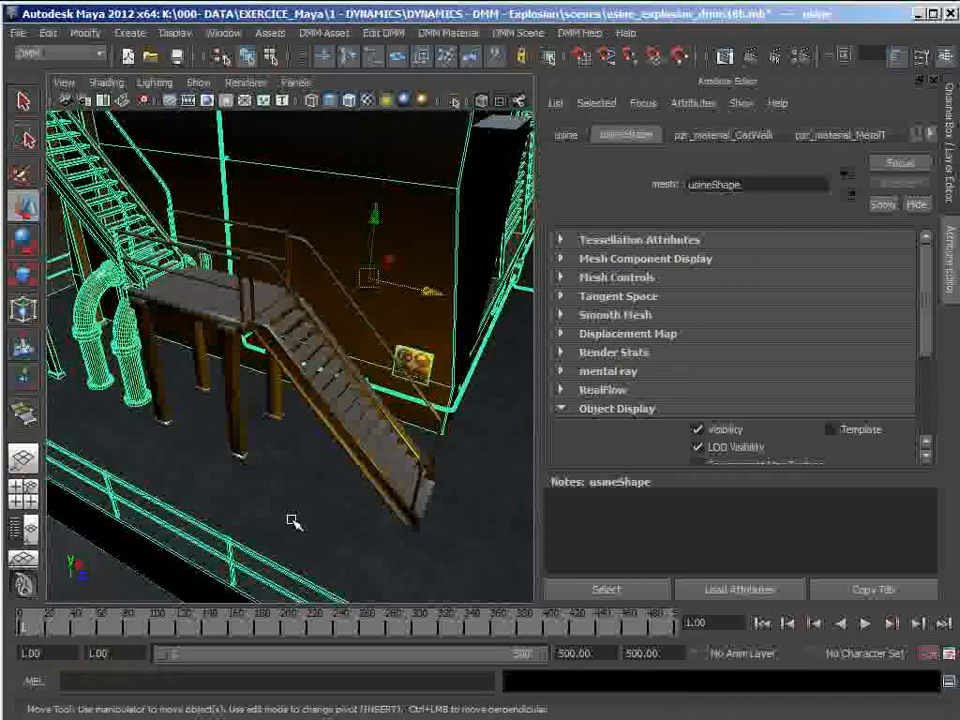
click(222, 272)
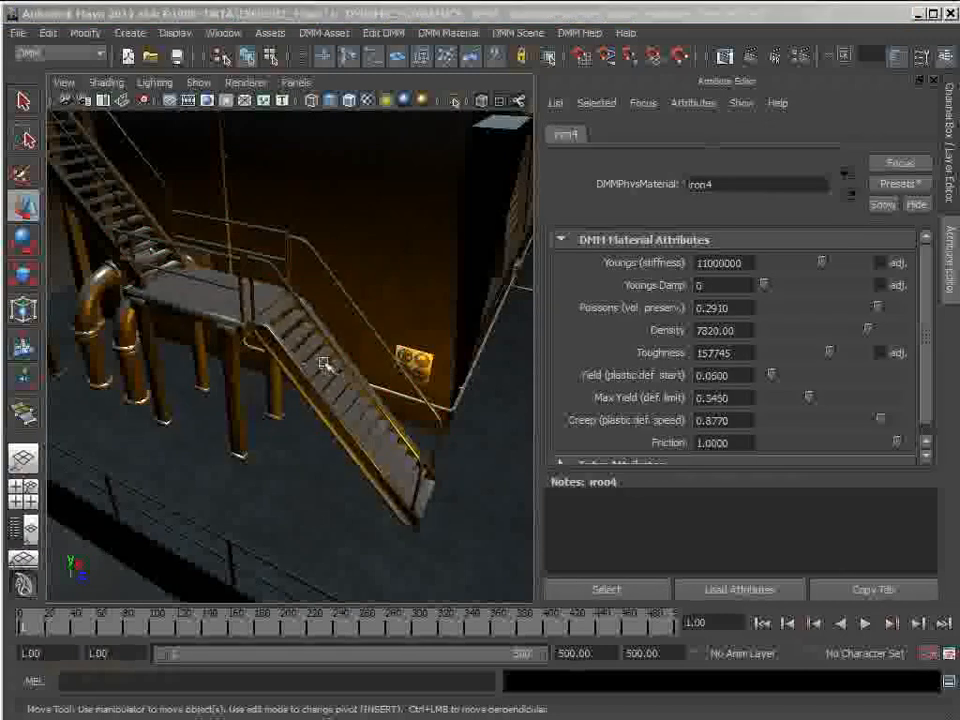
Play the playblast of the cube hitting the iron staircase, watch the deformation and close the preview.
click(256, 328)
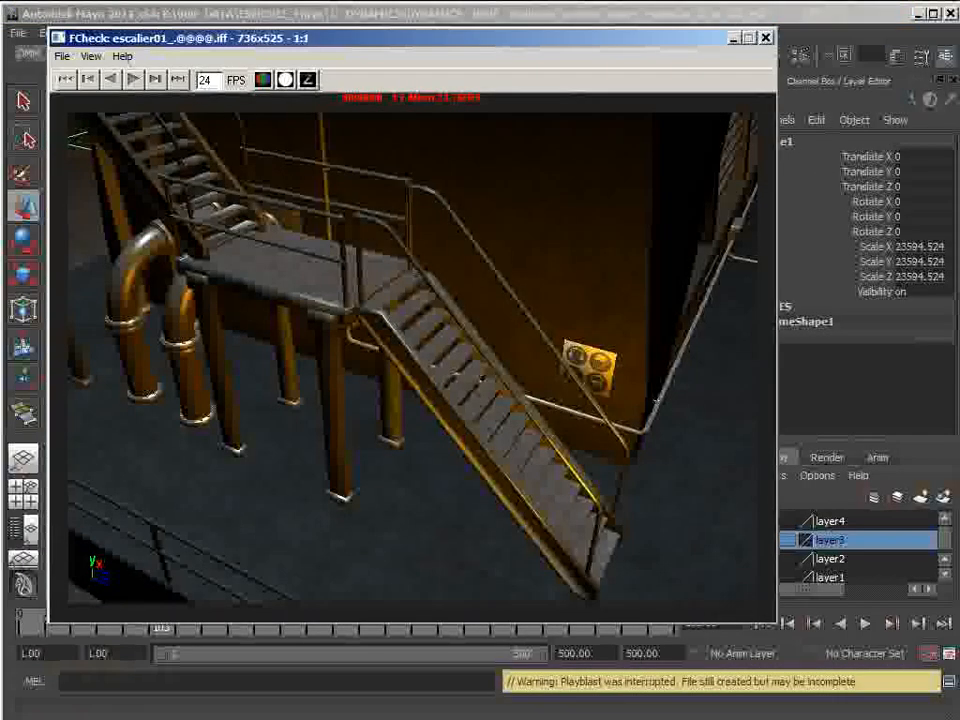
click(134, 79)
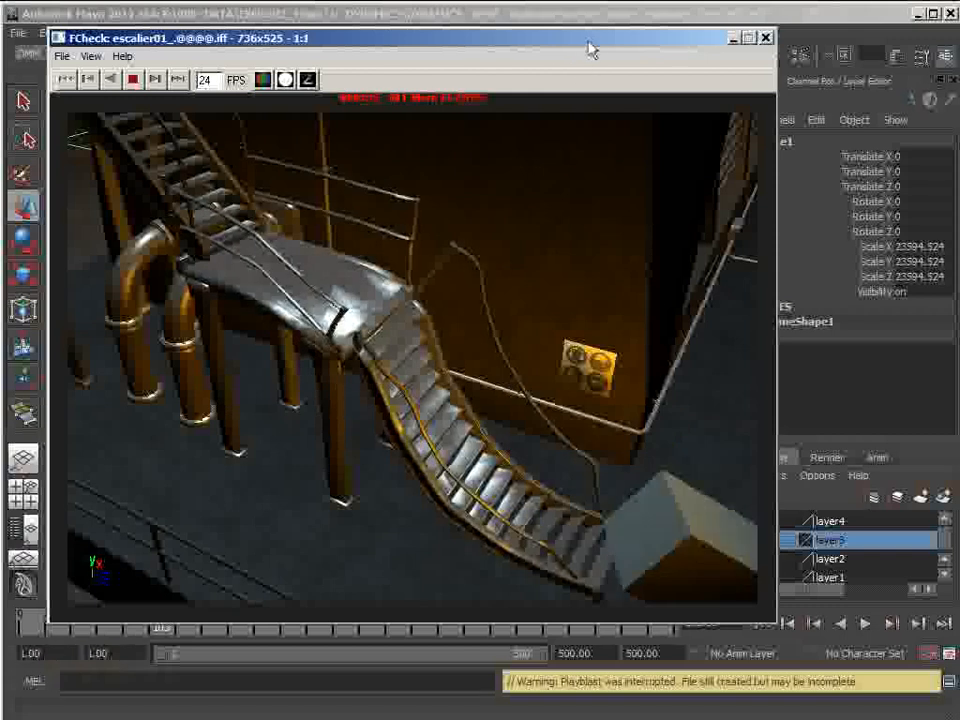
drag(596, 43, 608, 41)
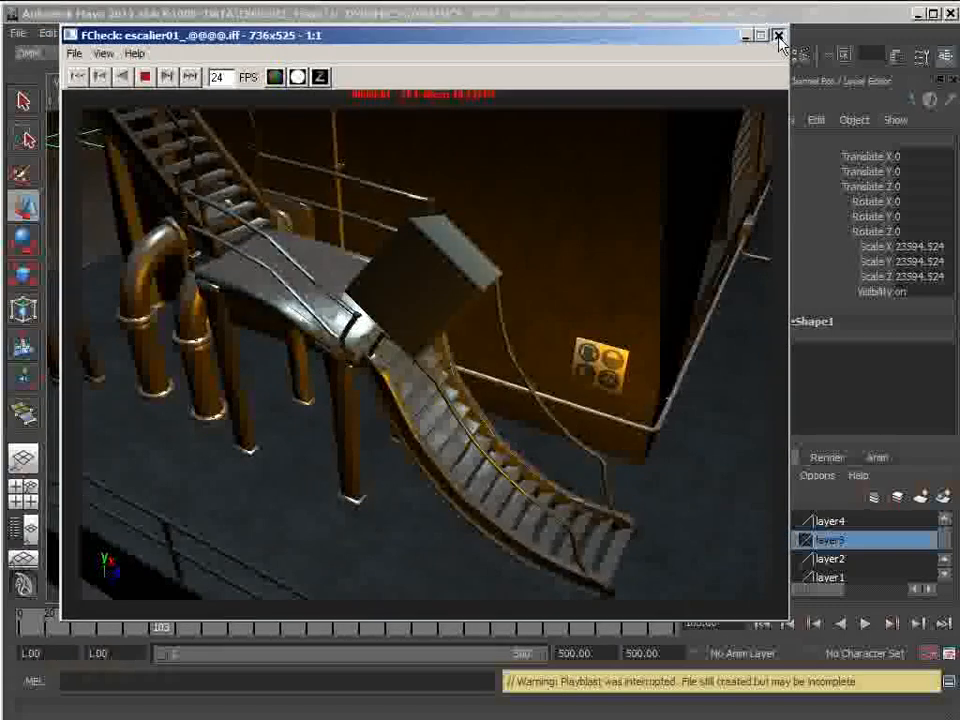
click(779, 38)
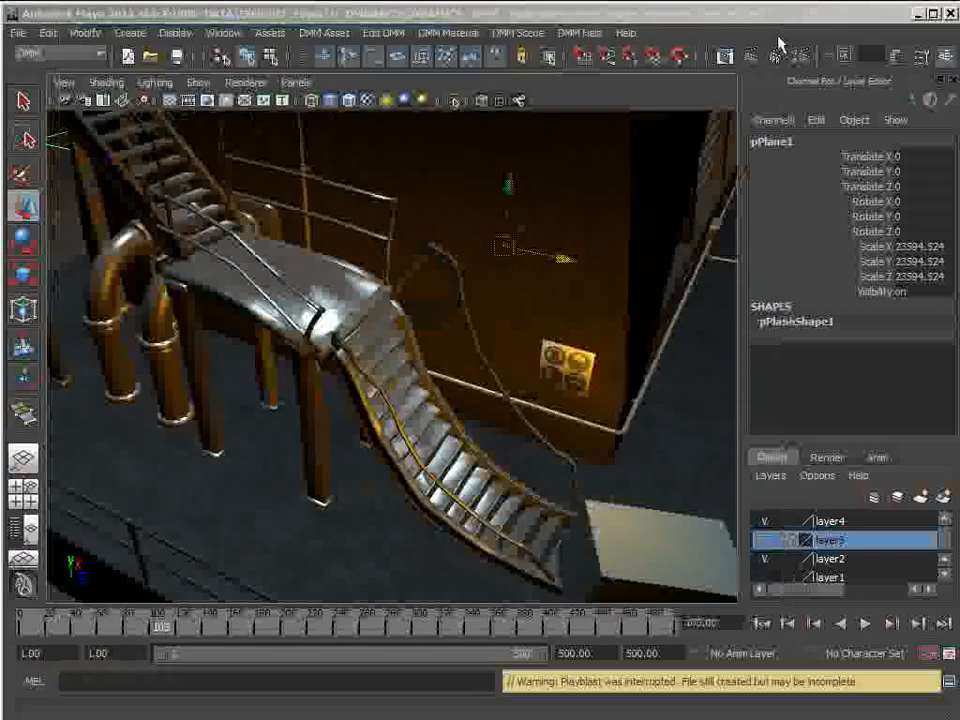
Return to frame 1 and examine how the feet of the staircase meet the ground collider pCube1.
click(763, 623)
alt+drag(166, 332, 326, 377)
alt+right_drag(327, 378, 446, 444)
alt+drag(446, 444, 430, 455)
click(516, 393)
scroll(507, 427, down, 5)
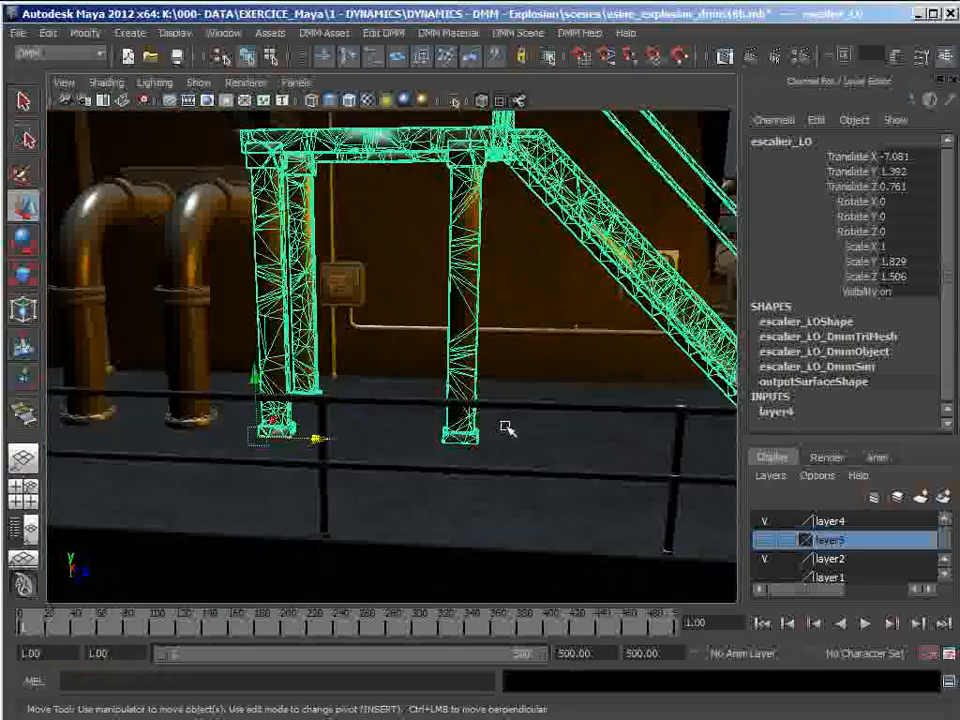
alt+drag(491, 435, 457, 452)
alt+middle_drag(457, 452, 457, 405)
alt+drag(457, 405, 459, 461)
click(460, 466)
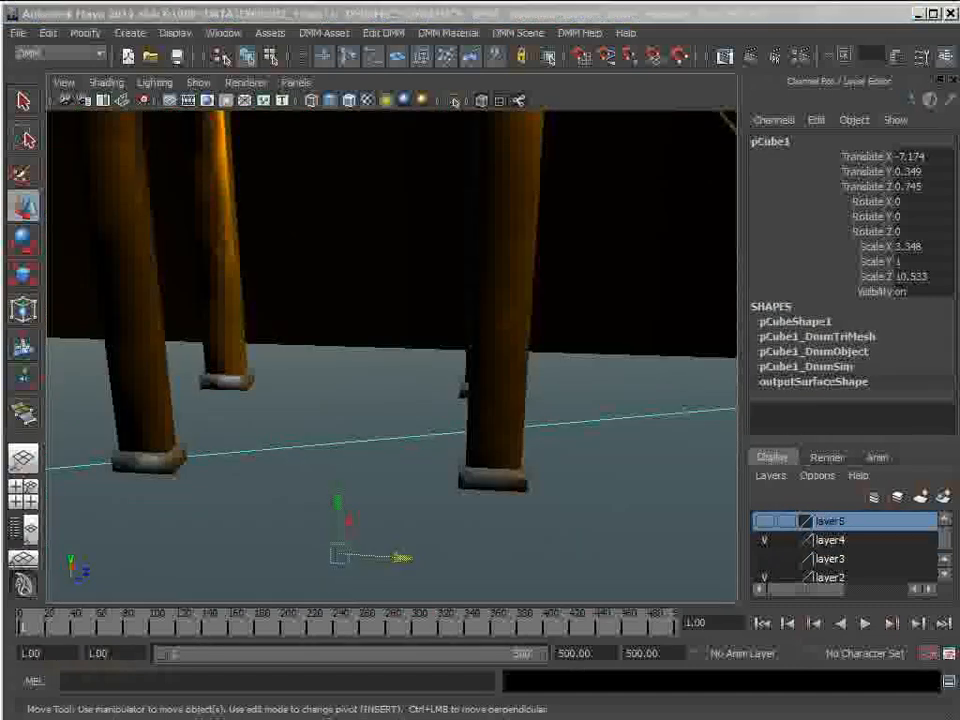
alt+drag(348, 555, 371, 508)
alt+middle_drag(371, 510, 375, 517)
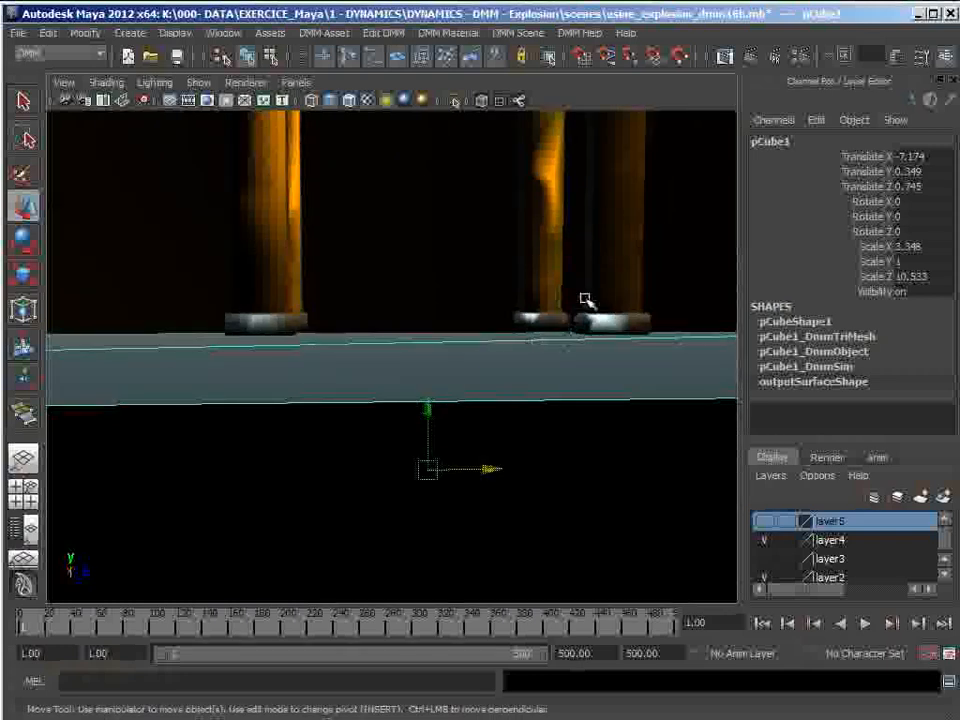
click(612, 262)
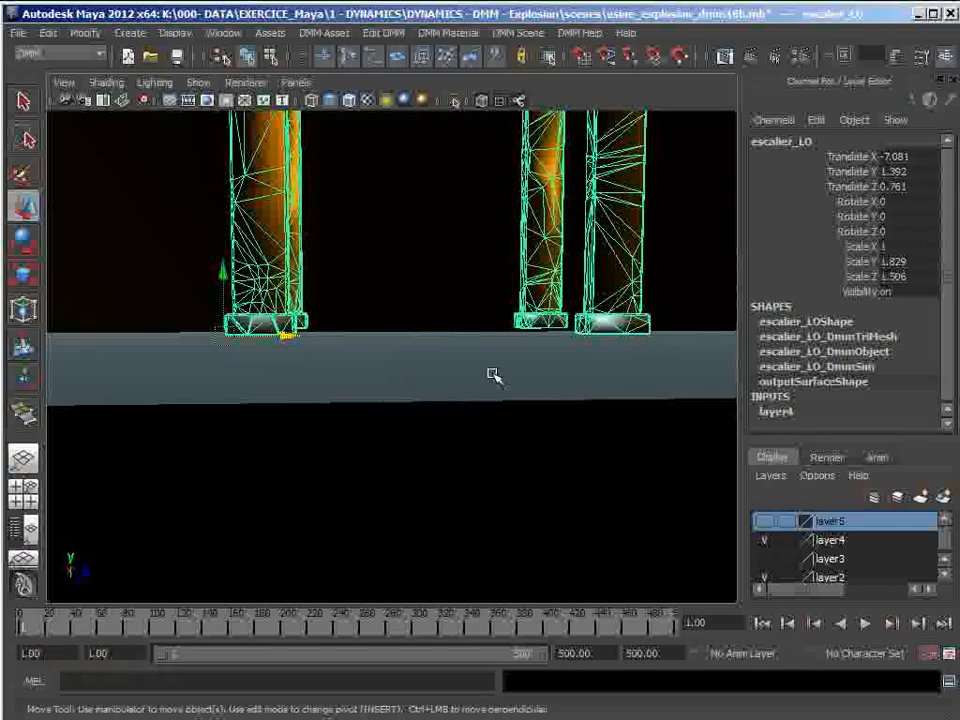
Raise the ground cube pCube1 to about Y 0.395, up to the staircase's feet.
click(384, 384)
alt+drag(505, 432, 471, 446)
scroll(398, 470, down, 3)
alt+right_drag(469, 435, 551, 459)
alt+drag(551, 459, 531, 455)
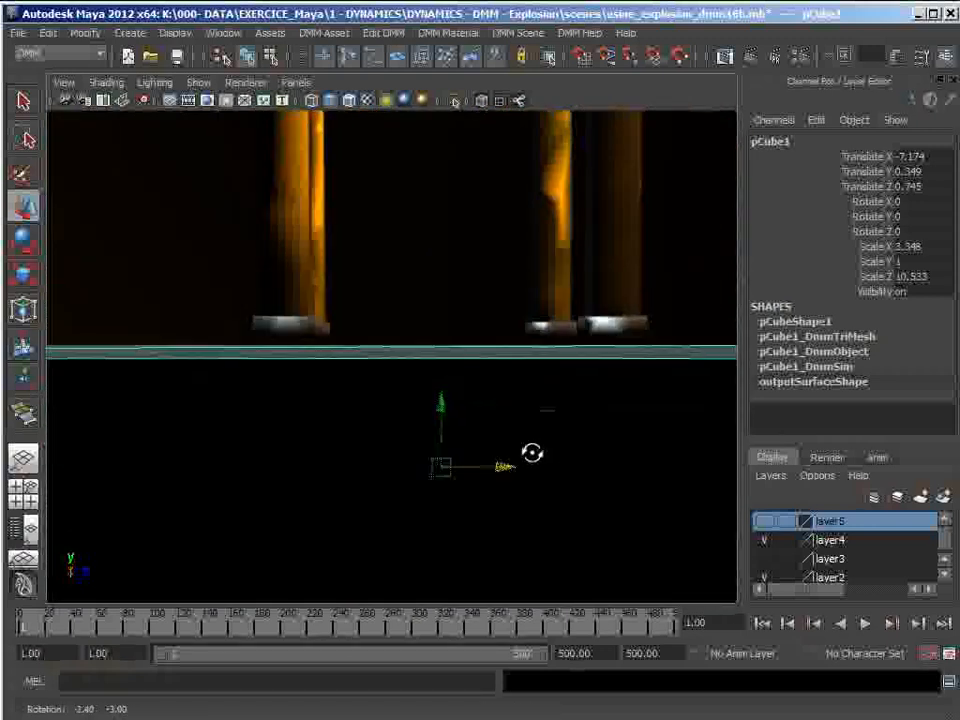
click(436, 411)
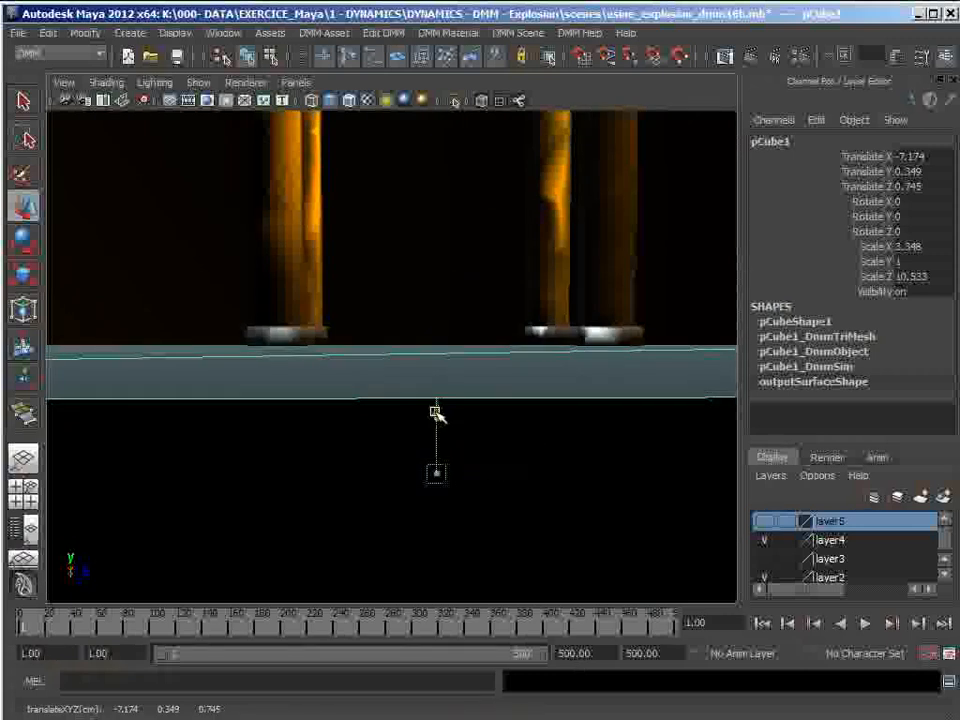
drag(437, 409, 437, 404)
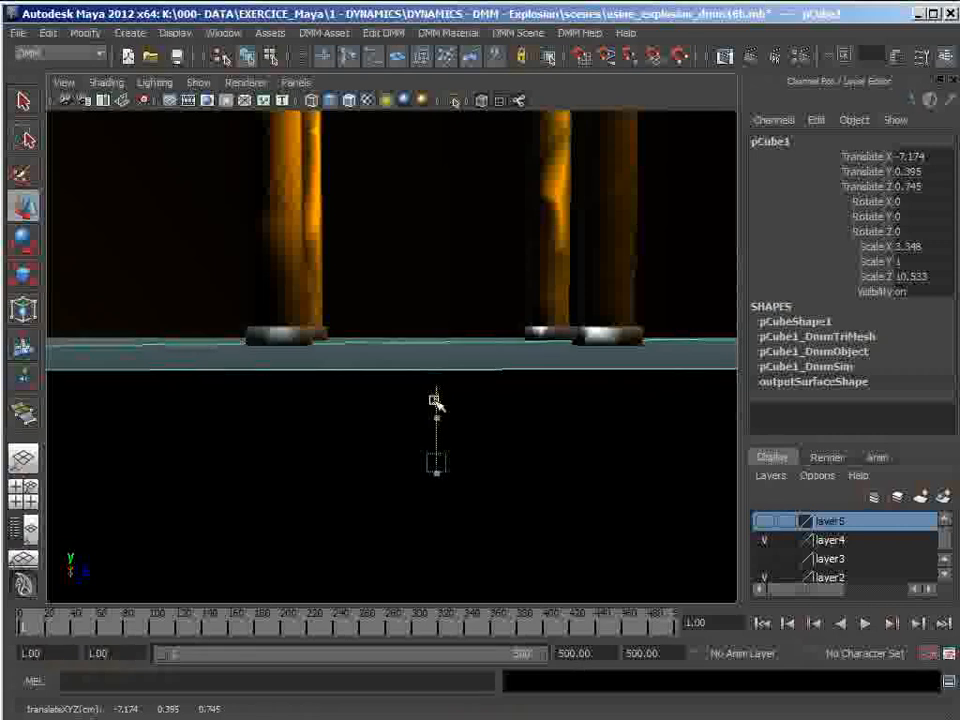
alt+drag(435, 400, 395, 440)
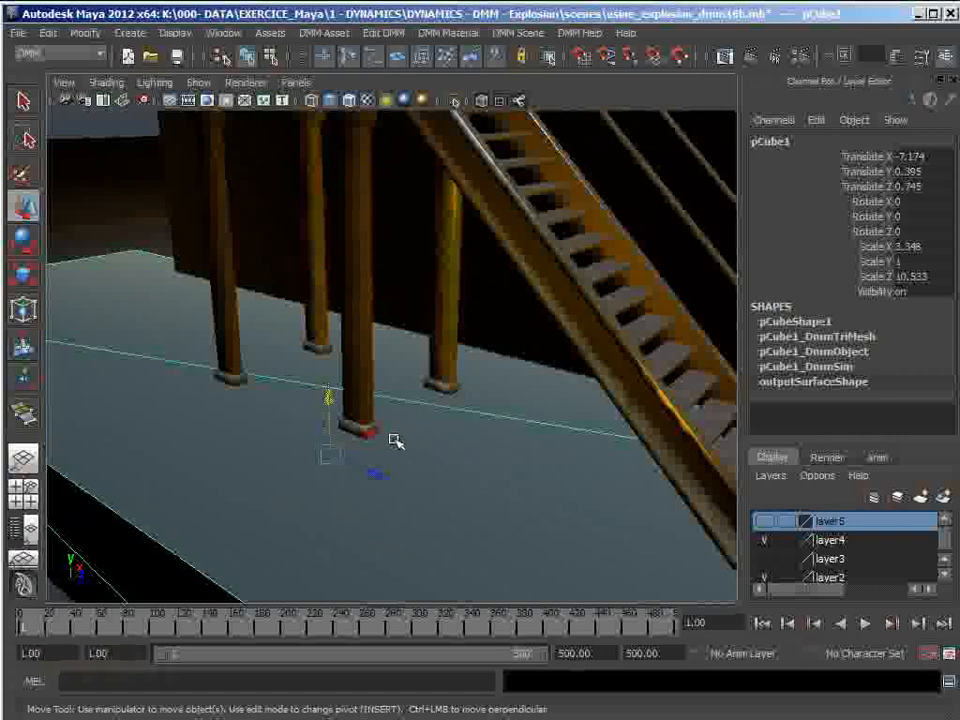
Examine the raised ground cube's fit under the staircase and frame the whole staircase for a new playblast.
mouse_move(456, 469)
alt+mouse_down()
mouse_move(543, 467)
mouse_move(471, 481)
alt+mouse_up()
scroll(543, 467, down, 3)
alt+middle_drag(471, 466, 474, 499)
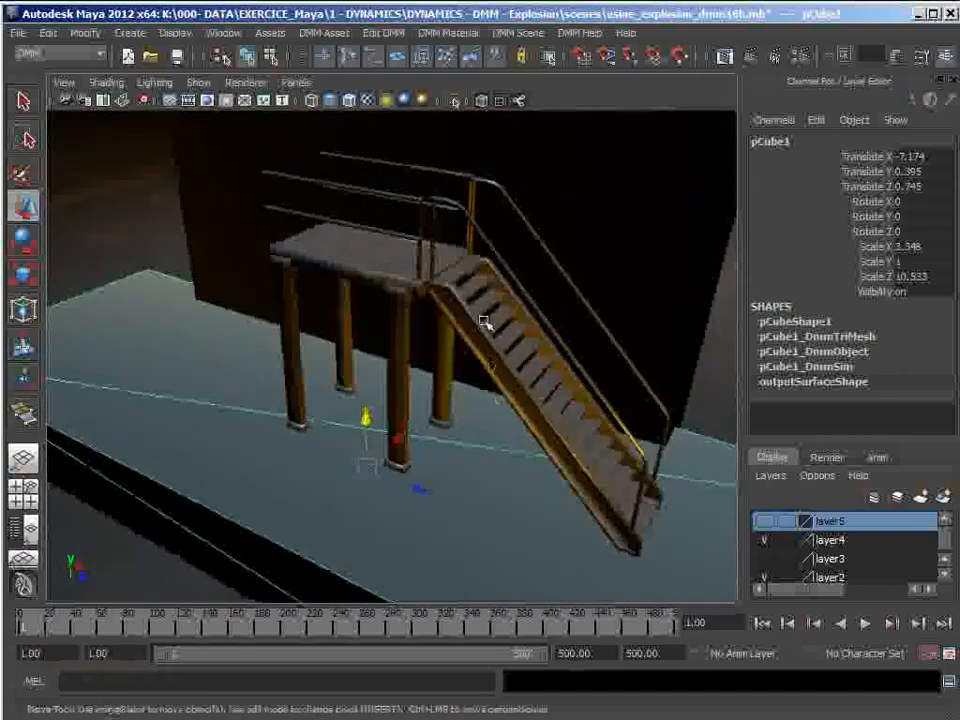
alt+drag(508, 499, 523, 461)
alt+right_drag(523, 461, 724, 471)
alt+drag(692, 470, 640, 488)
scroll(604, 497, down, 3)
scroll(497, 482, down, 3)
alt+drag(497, 482, 453, 512)
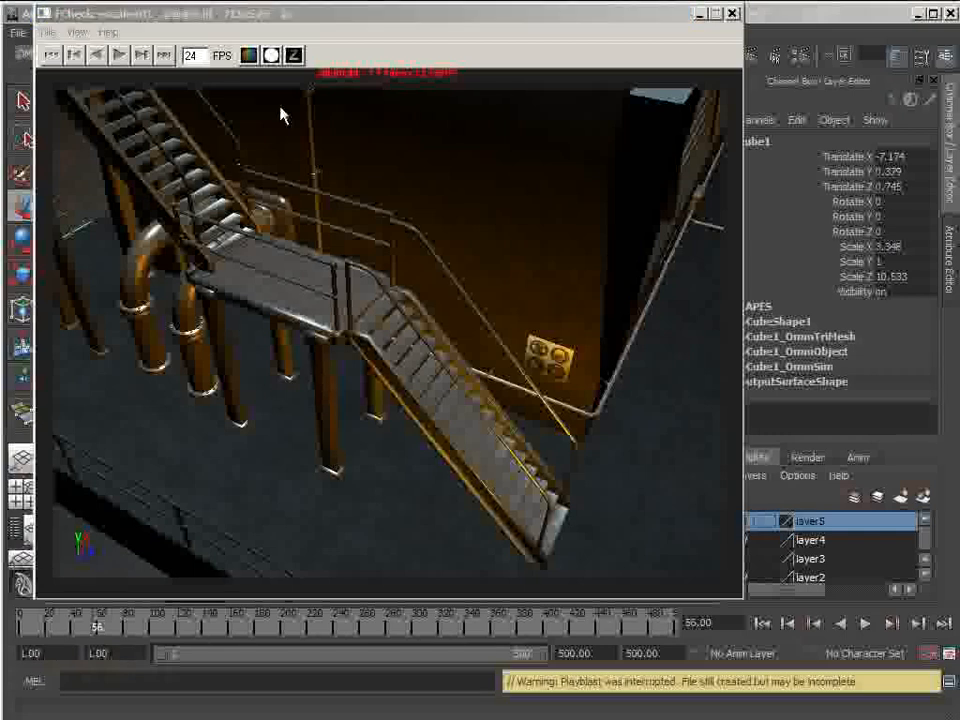
Play the new playblast made with the adjusted ground cube, stop it on the impact and close the preview.
click(119, 55)
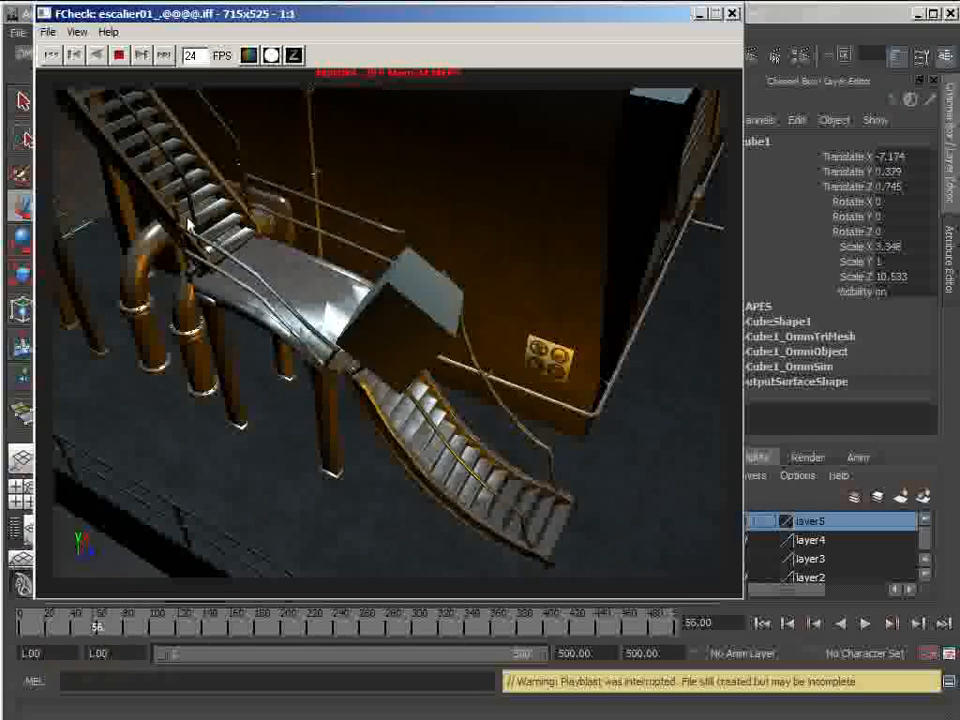
click(119, 56)
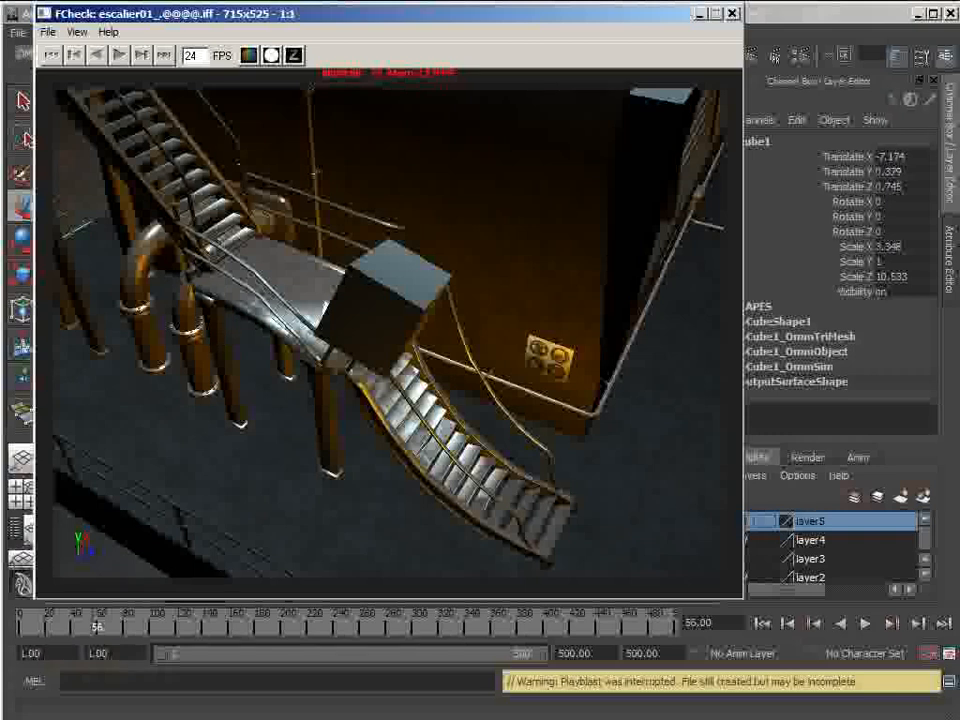
mouse_move(655, 24)
mouse_down()
mouse_move(681, 28)
mouse_move(665, 33)
mouse_up()
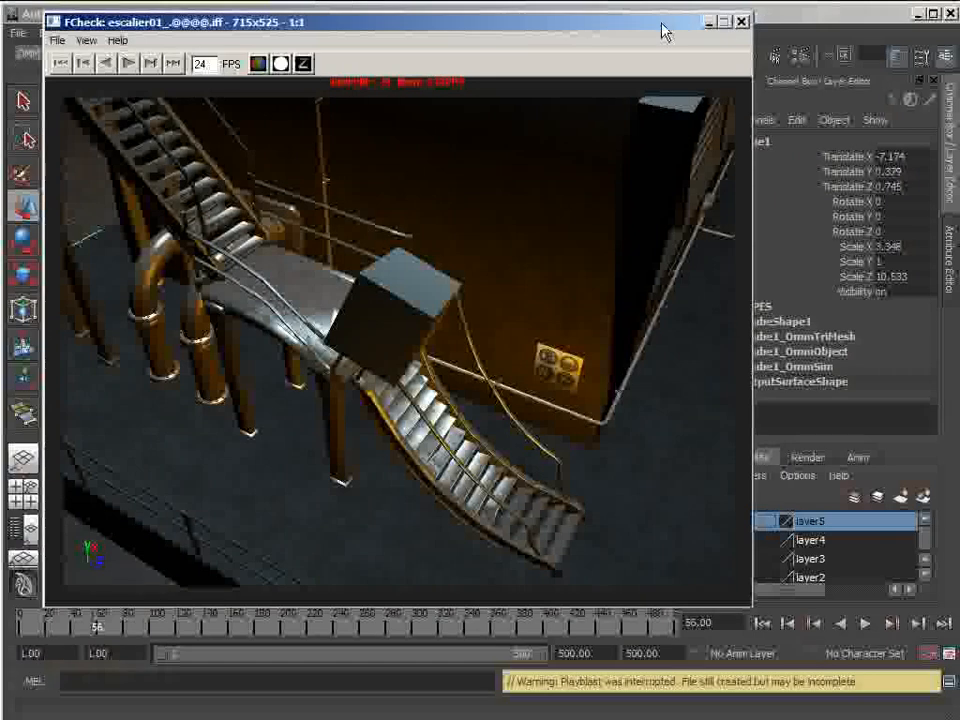
click(742, 21)
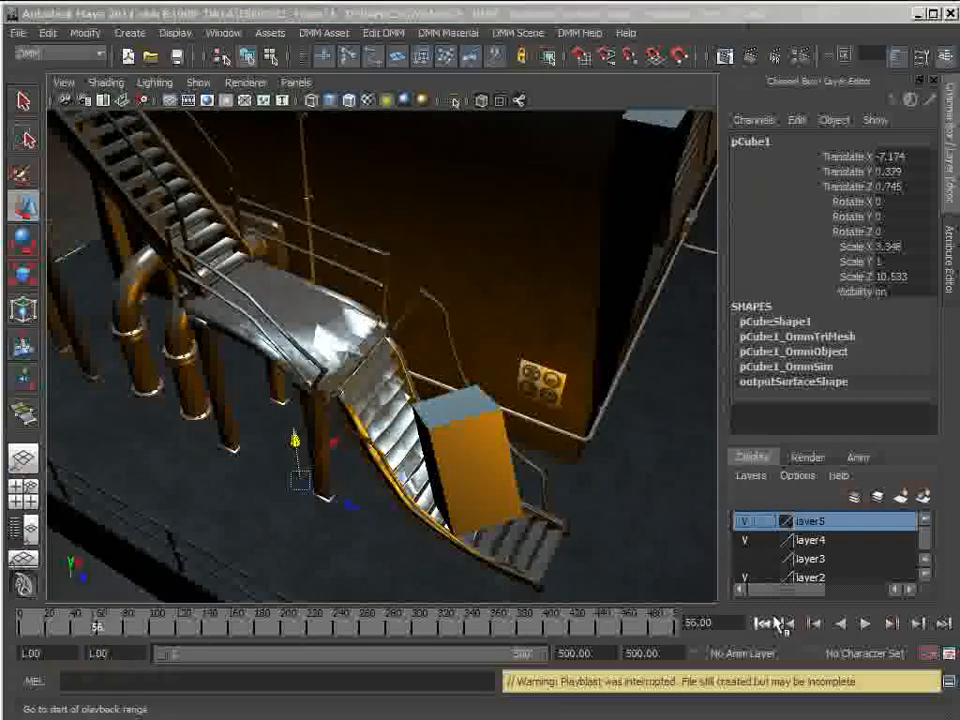
Return to frame 1 and raise the Youngs stiffness of the staircase's iron4 material to 159160342.
click(762, 624)
alt+drag(285, 390, 356, 386)
alt+right_drag(362, 392, 426, 398)
alt+drag(426, 398, 356, 405)
click(315, 345)
alt+drag(315, 345, 327, 188)
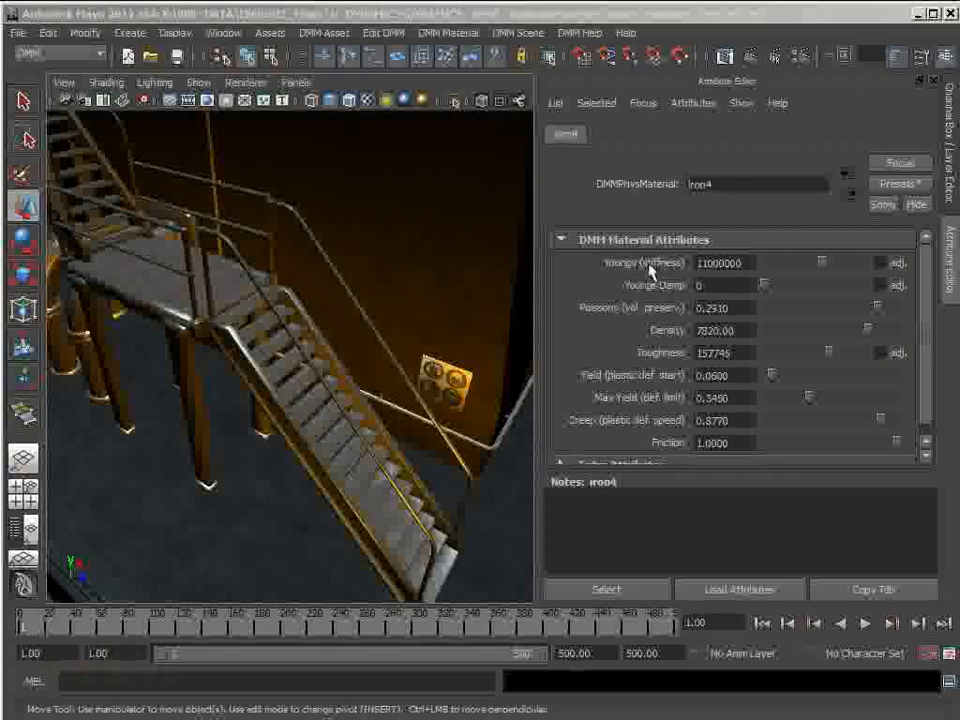
drag(828, 268, 836, 268)
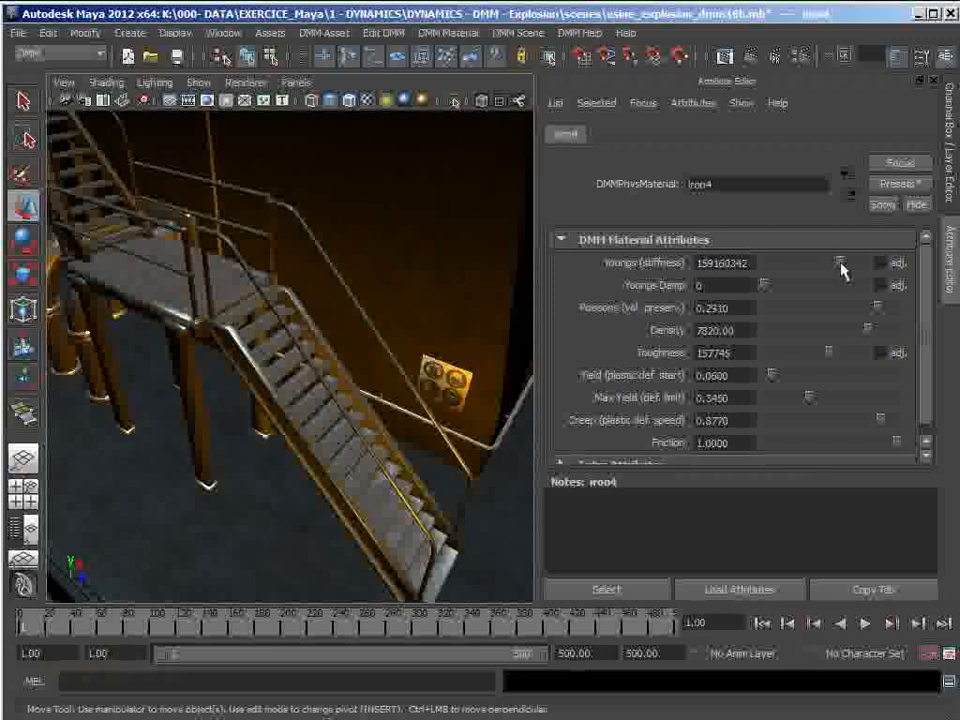
Select the staircase mesh escalier_LO and add a new DMM passive region to it.
alt+drag(300, 330, 290, 238)
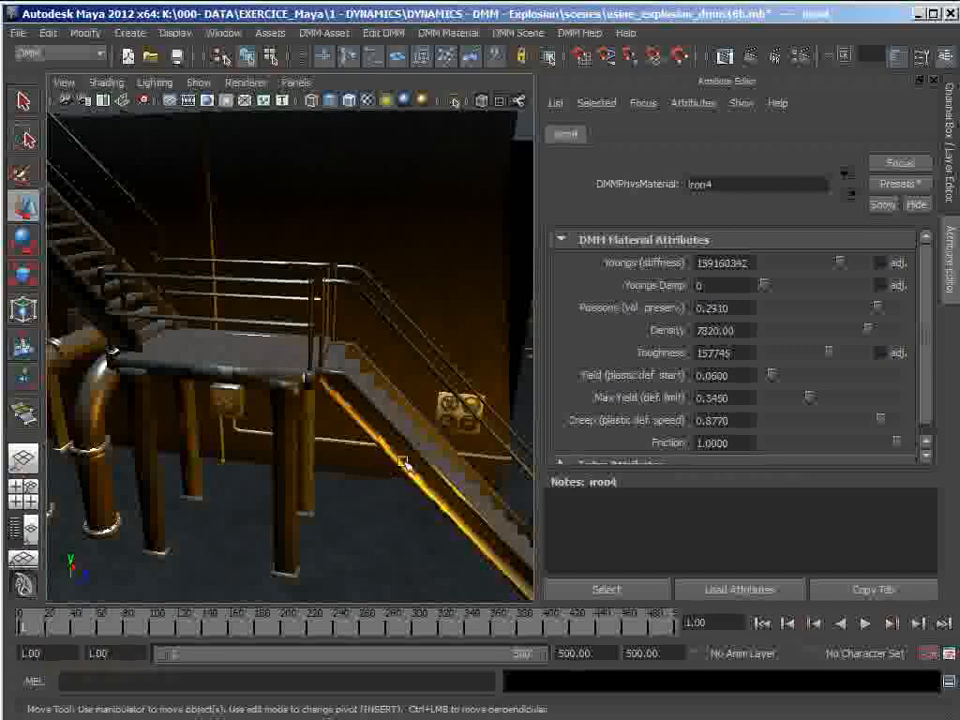
alt+drag(340, 463, 389, 441)
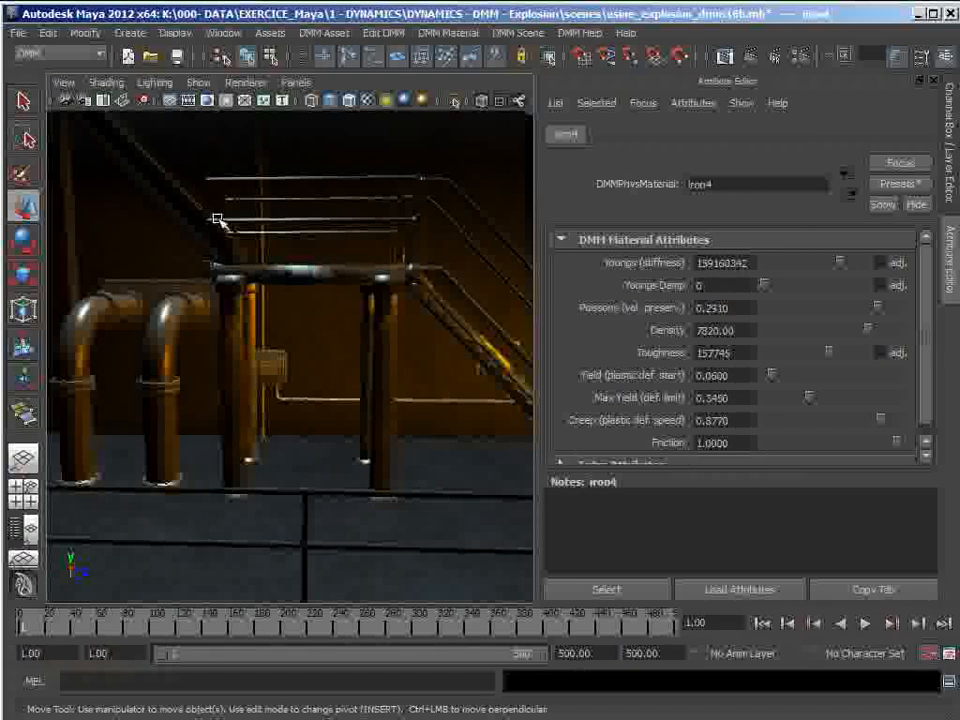
alt+drag(234, 265, 146, 285)
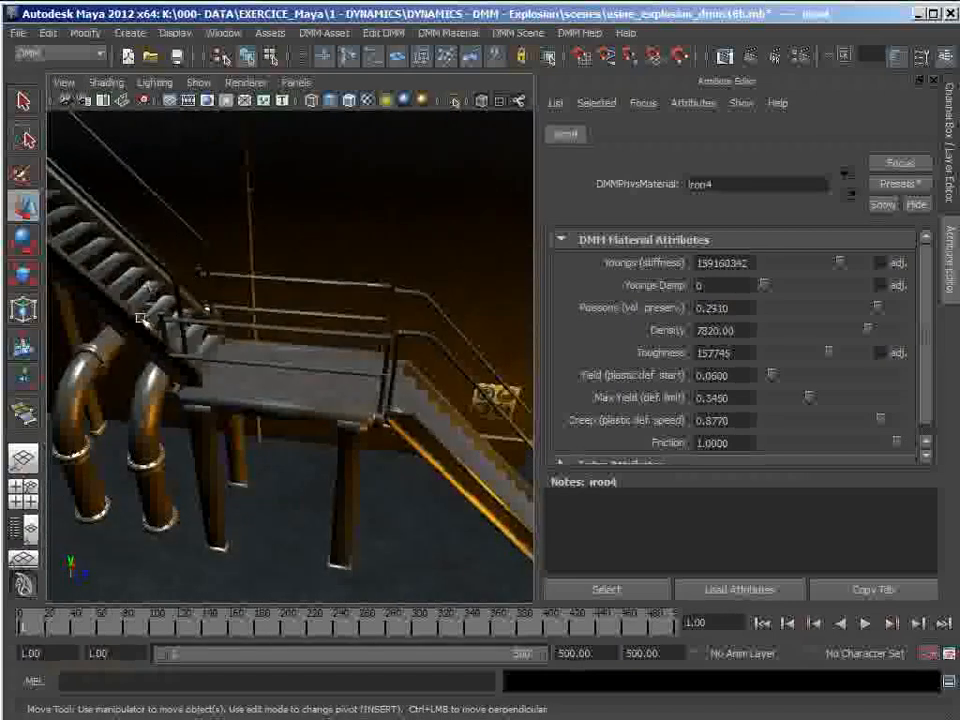
alt+drag(259, 386, 300, 340)
click(300, 340)
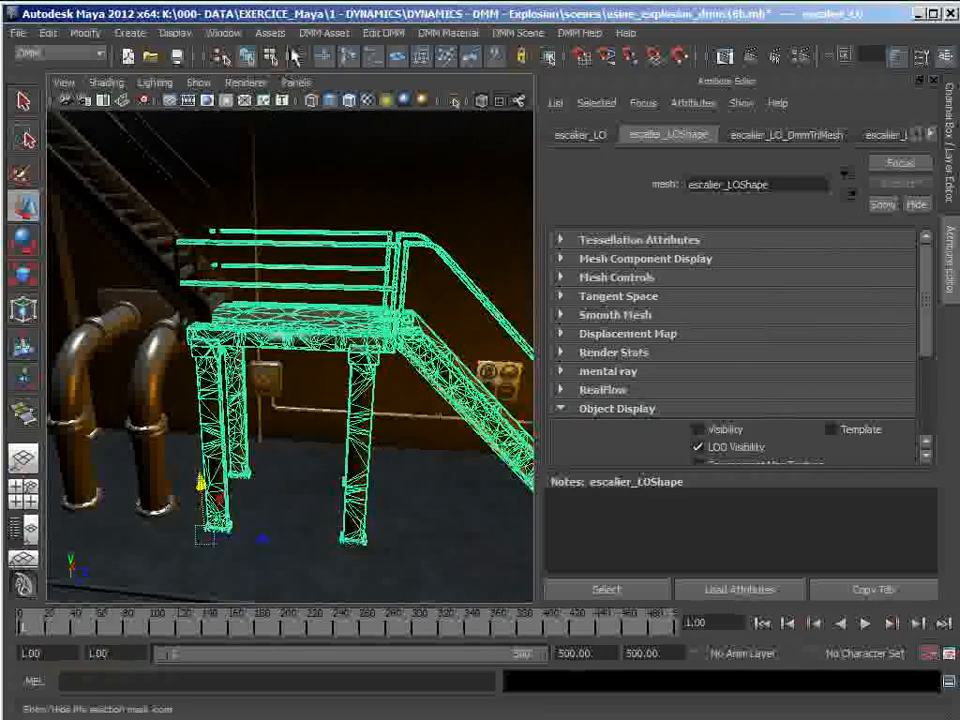
click(318, 34)
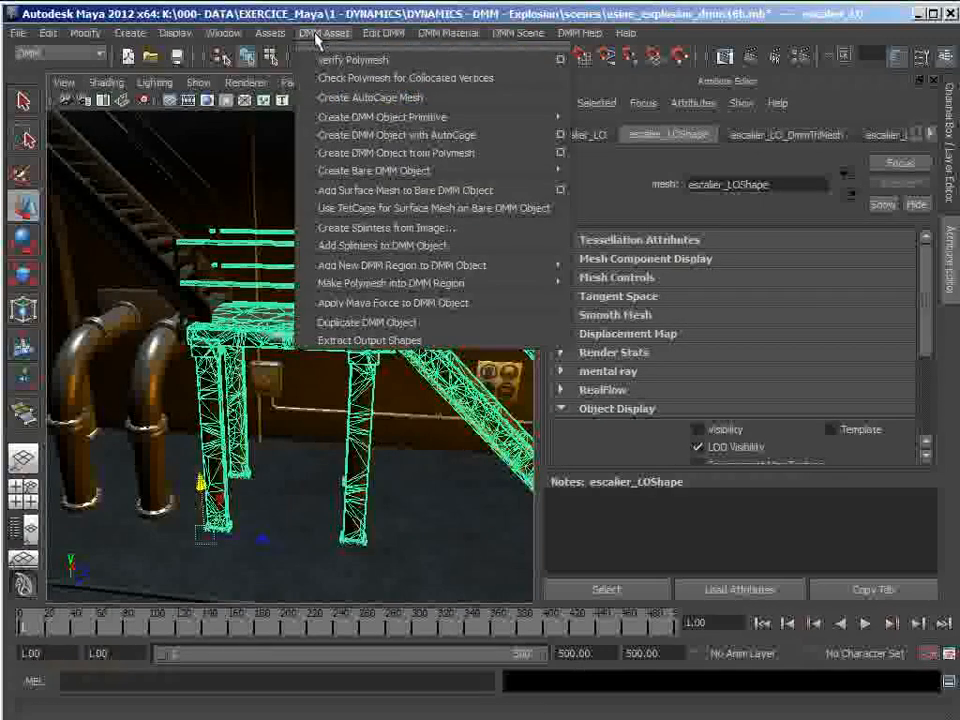
click(318, 34)
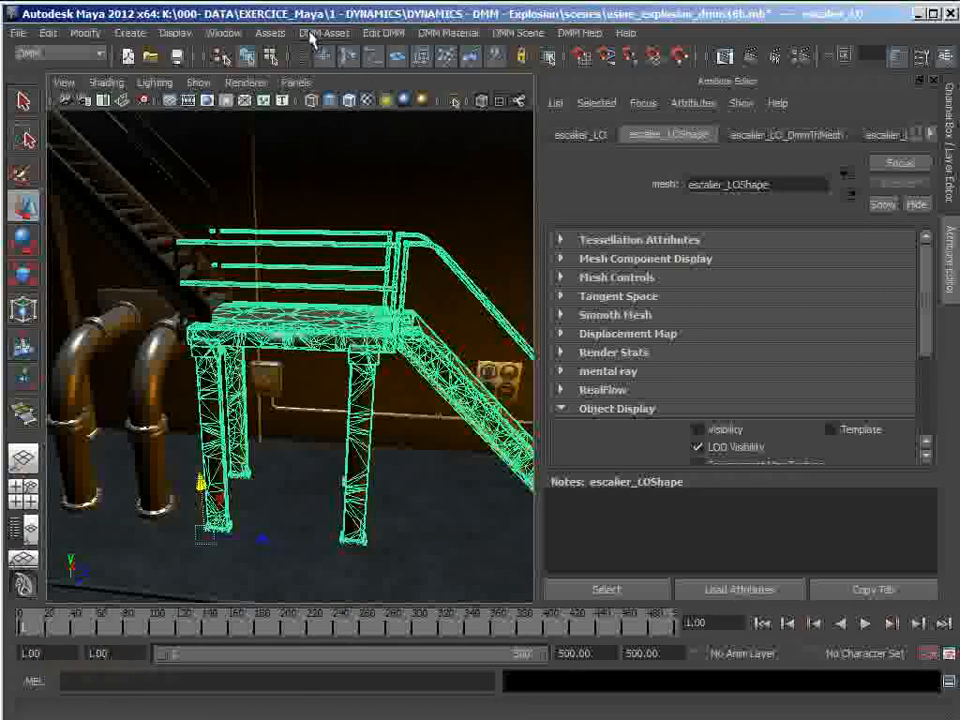
click(311, 35)
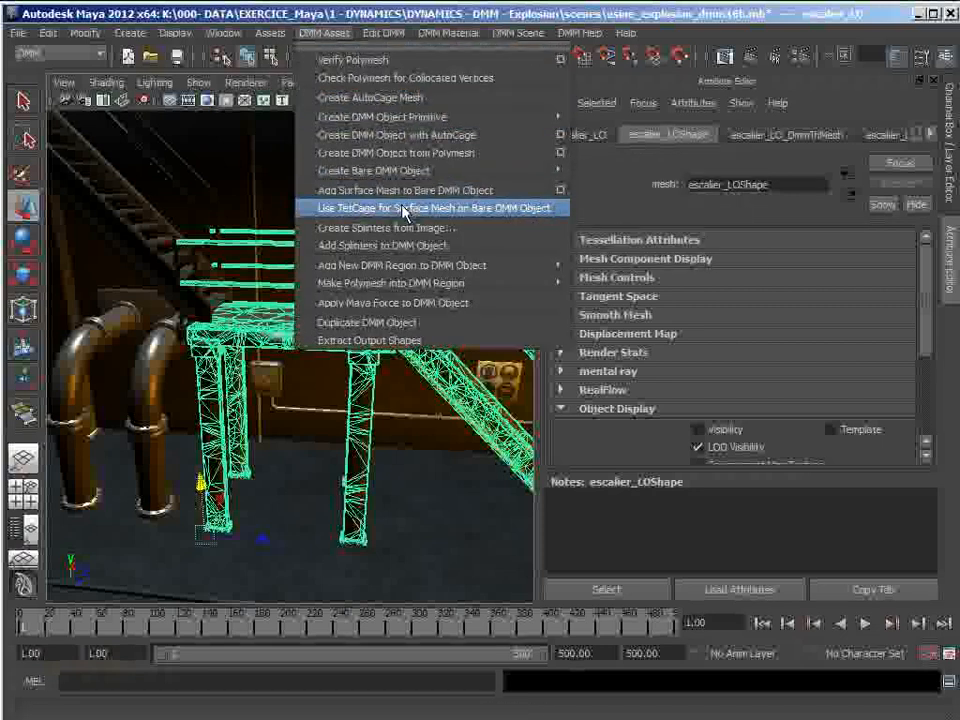
mouse_move(380, 268)
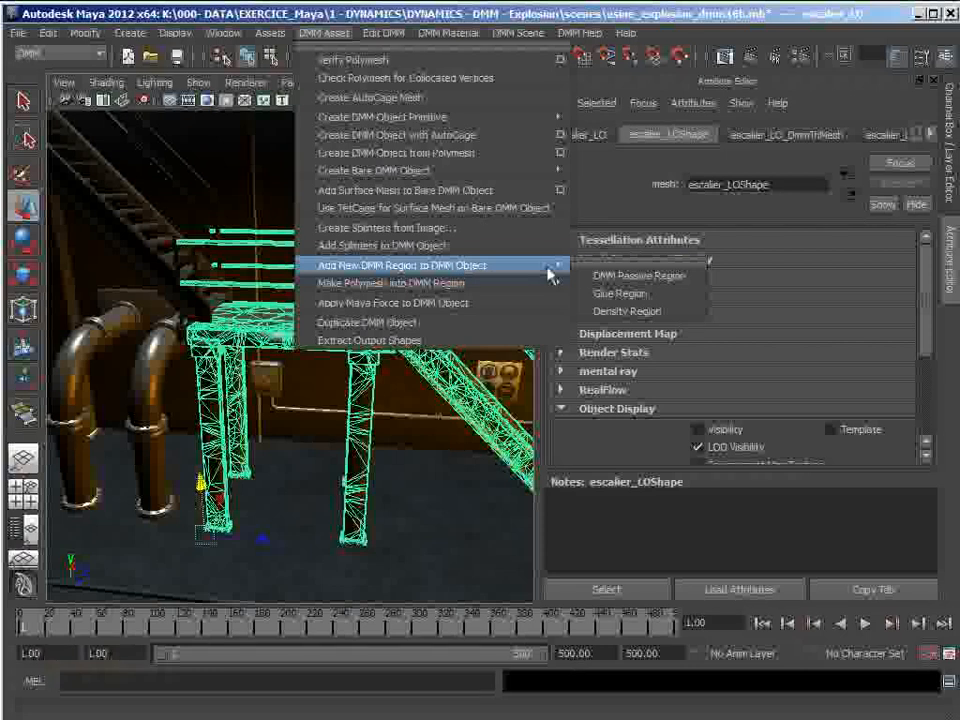
click(673, 287)
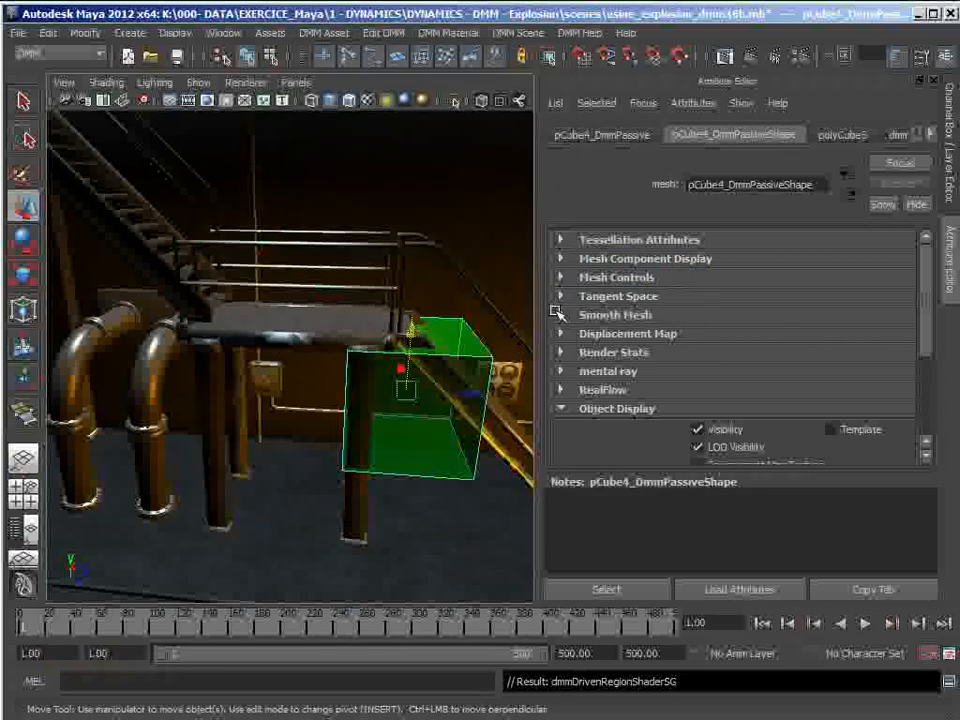
Place the passive region cube between the staircase's legs at about Y 1.081, Z 0.749, and flatten it to about 0.36 in height.
drag(472, 398, 299, 391)
drag(245, 322, 259, 410)
drag(340, 465, 366, 471)
key(r)
drag(300, 393, 299, 438)
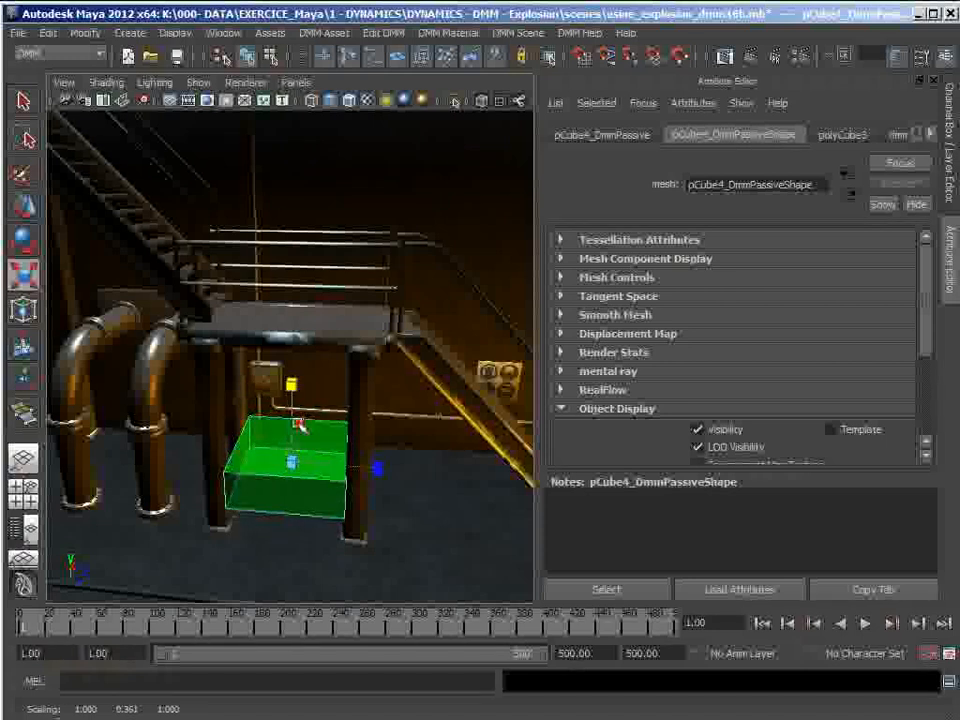
drag(297, 380, 297, 379)
key(w)
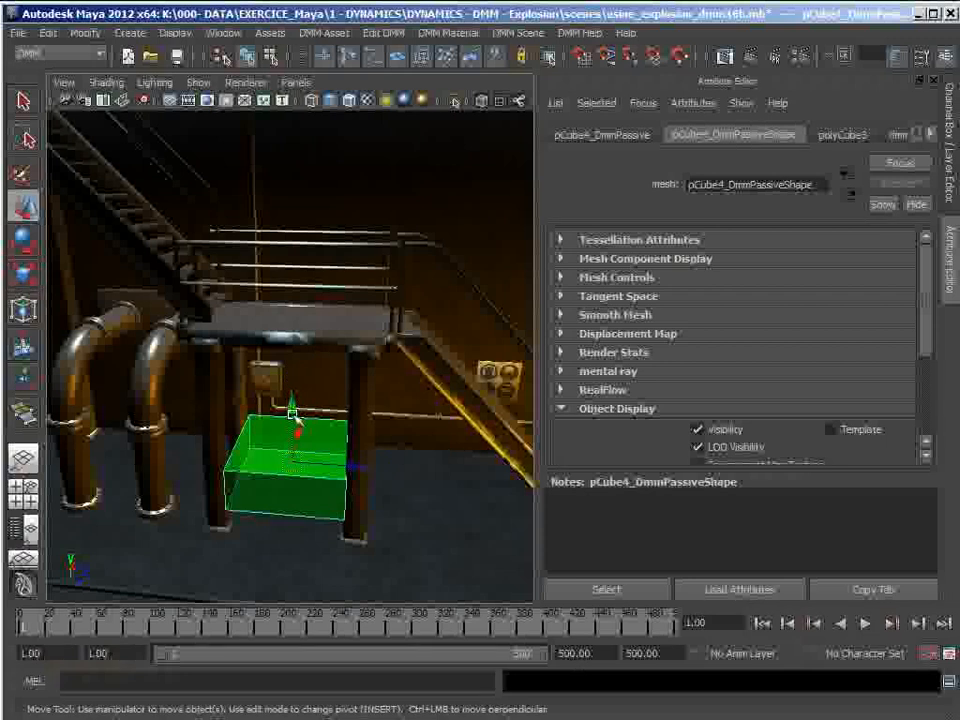
drag(297, 427, 297, 440)
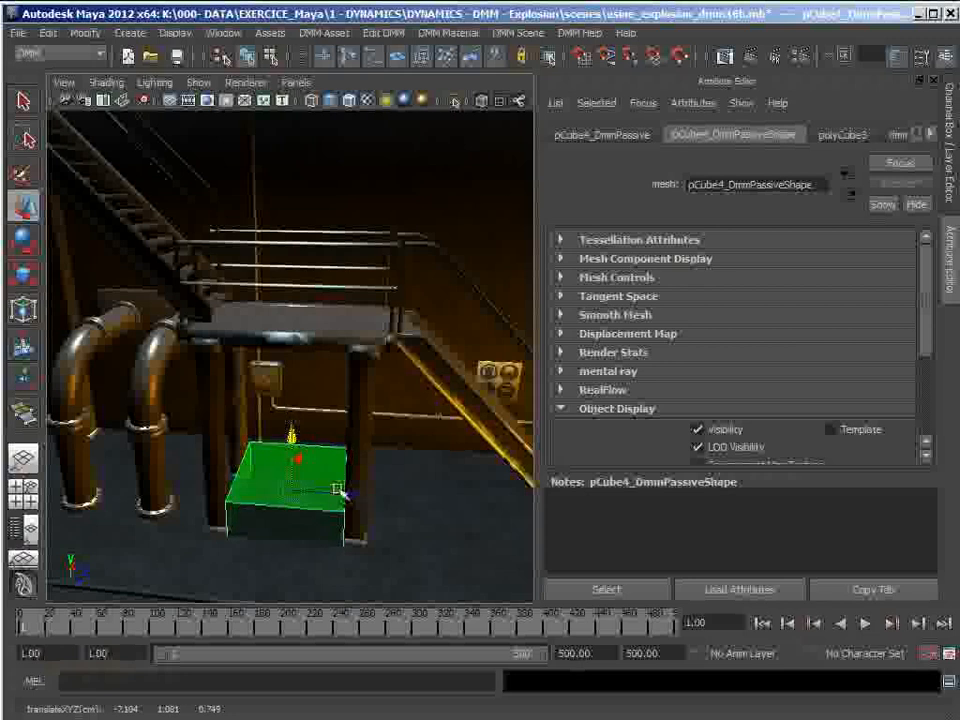
Flatten the floor-level passive region further and widen it horizontally until it encloses the feet of all four legs.
key(r)
drag(296, 420, 296, 455)
ctrl+drag(295, 408, 293, 364)
alt+drag(284, 507, 318, 490)
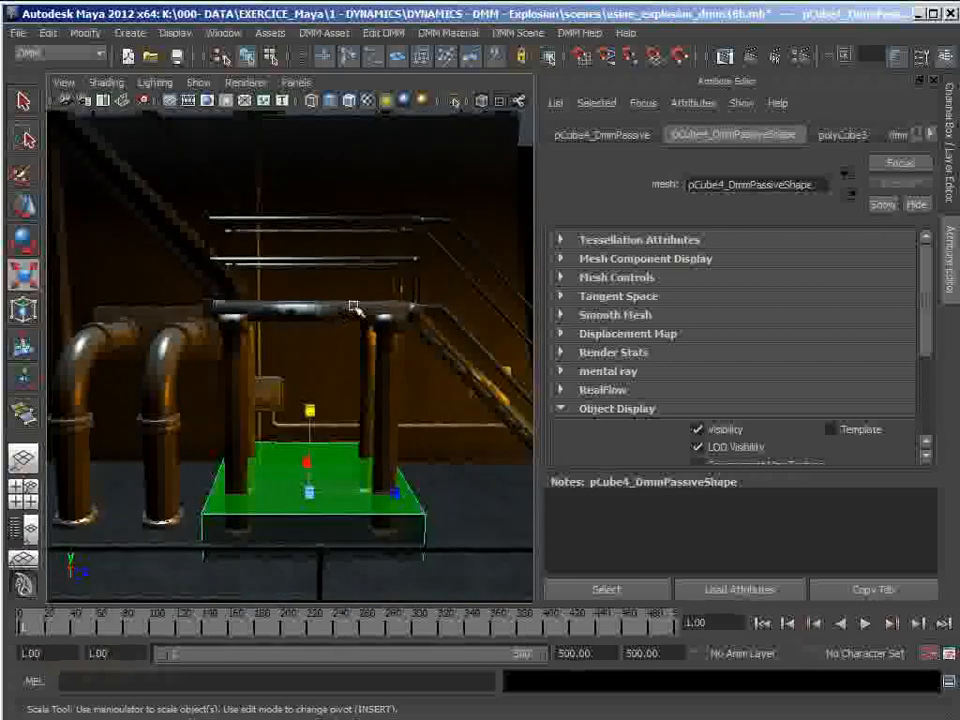
Add a second DMM passive region to the staircase escalier_LO.
click(266, 234)
click(305, 33)
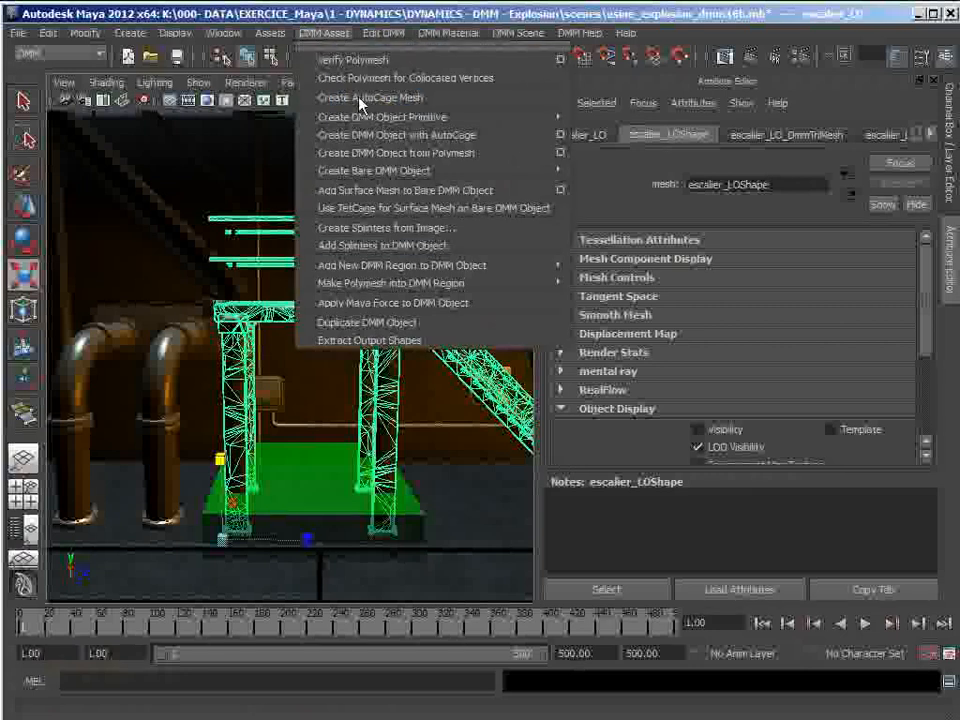
mouse_move(560, 265)
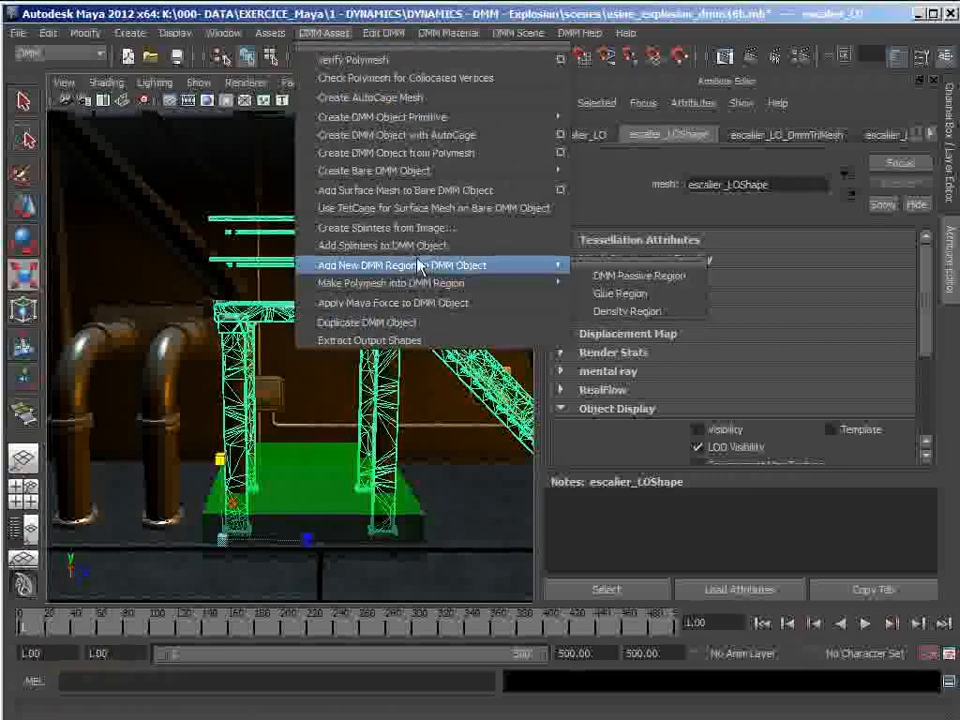
click(640, 275)
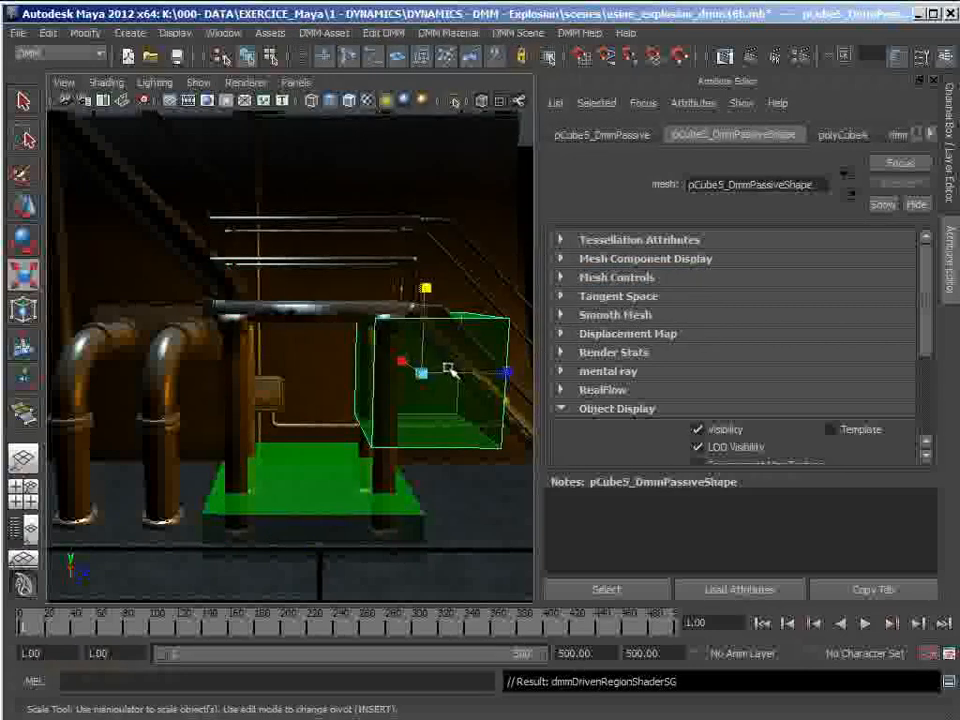
Move the second passive region to about Y 3.157, Z -0.296, where the platform meets the upper flight of stairs.
key(w)
drag(495, 374, 278, 372)
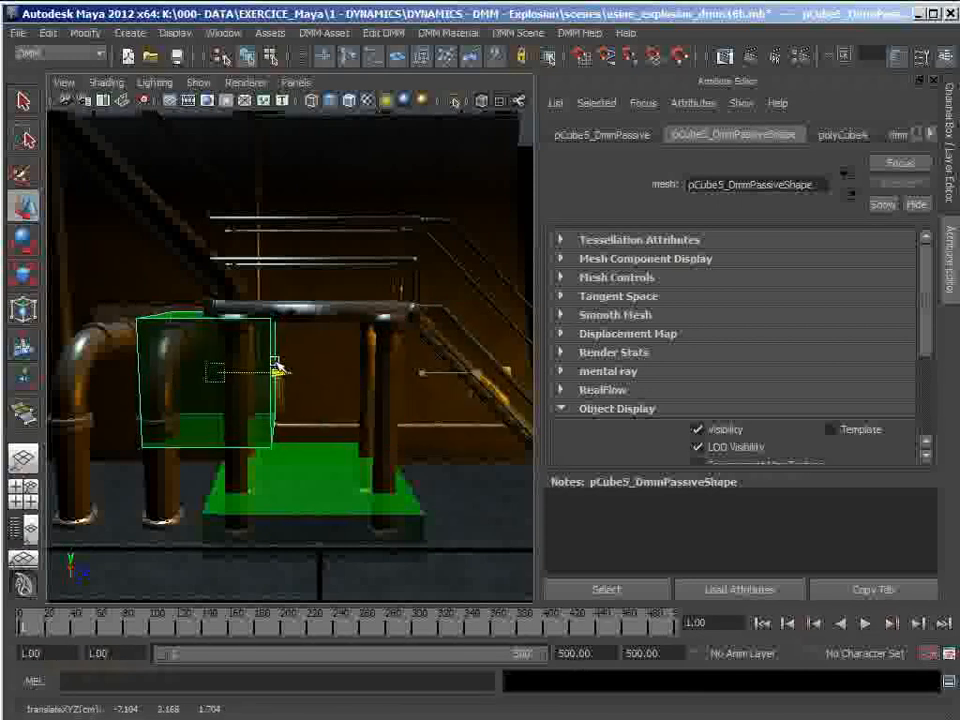
drag(214, 315, 213, 190)
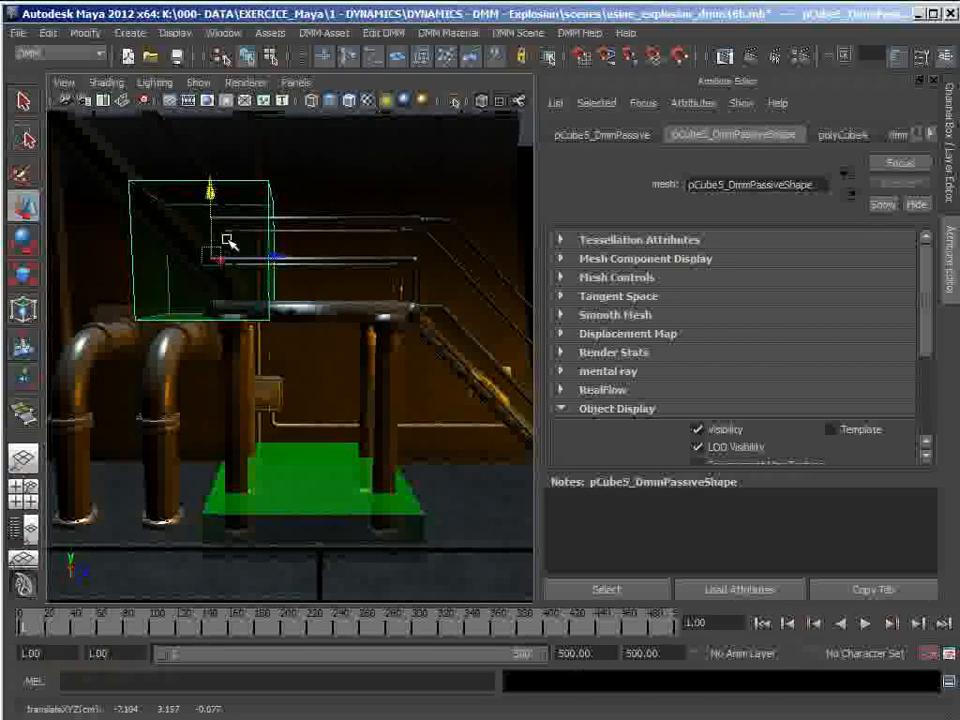
drag(270, 256, 246, 258)
Examine the placement of both passive regions on the staircase from several angles.
alt+drag(312, 273, 237, 240)
scroll(342, 387, down, 5)
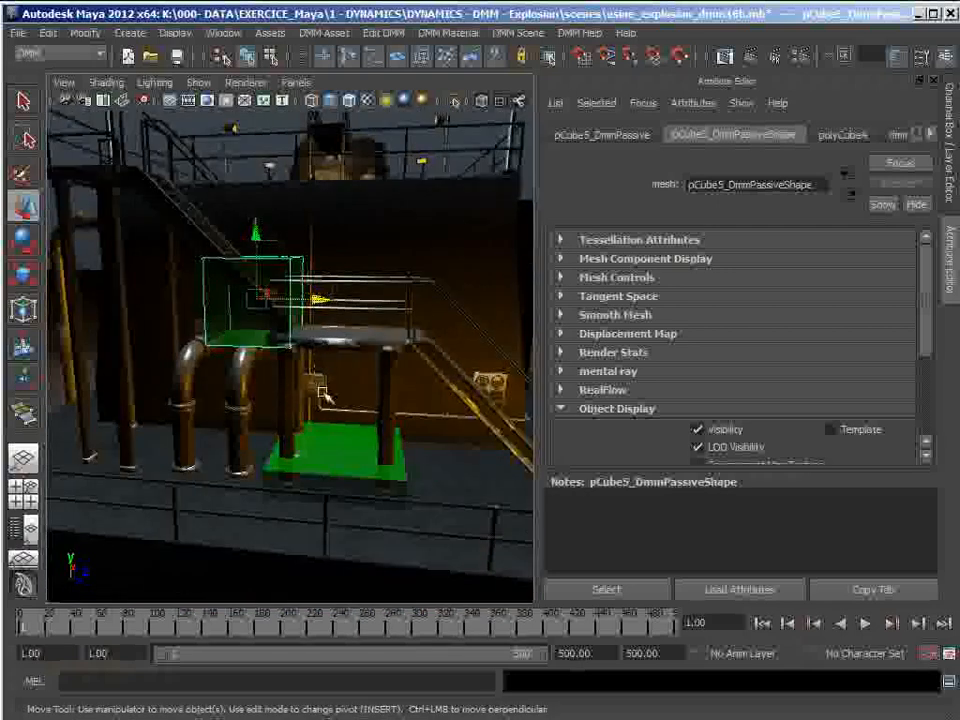
alt+drag(357, 398, 245, 300)
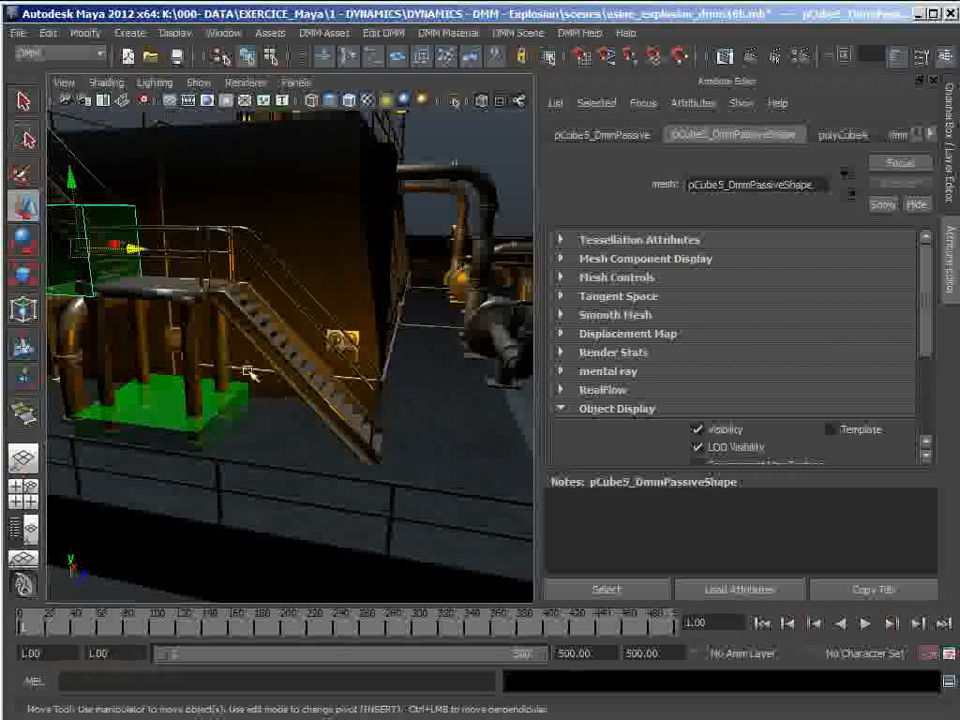
alt+drag(264, 392, 336, 450)
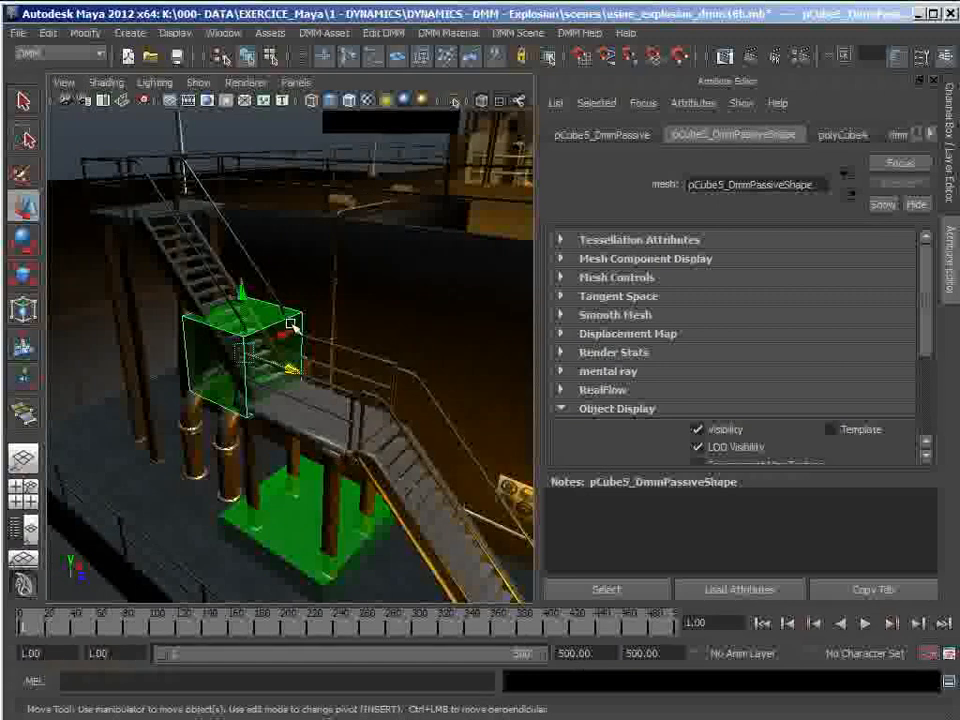
alt+drag(355, 412, 318, 366)
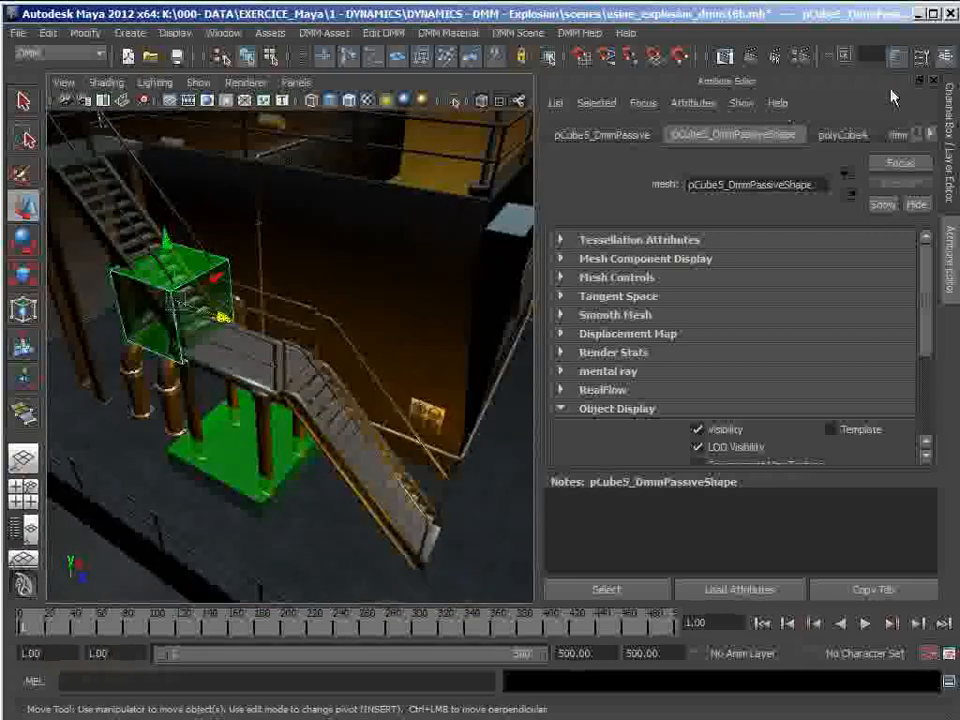
Hide the Attribute Editor, frame the staircase, watch a new playblast with both passive regions and close the preview.
click(933, 82)
mouse_move(514, 388)
alt+mouse_down()
mouse_move(491, 341)
mouse_move(506, 347)
mouse_move(510, 381)
mouse_move(517, 375)
alt+mouse_up()
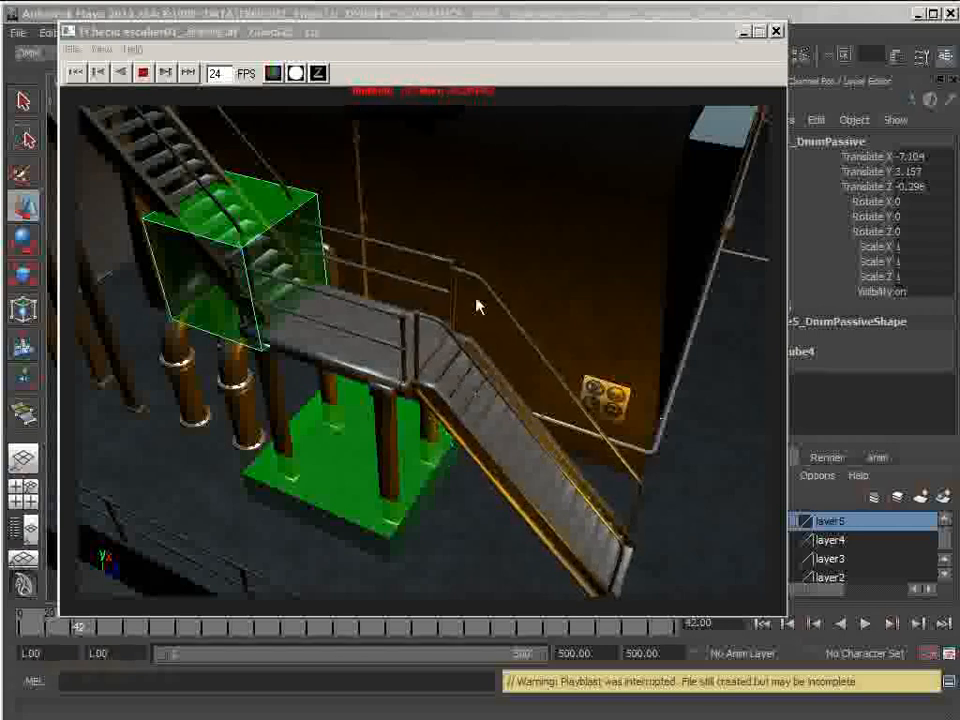
mouse_move(498, 37)
mouse_down()
mouse_move(493, 44)
mouse_move(508, 26)
mouse_move(504, 37)
mouse_up()
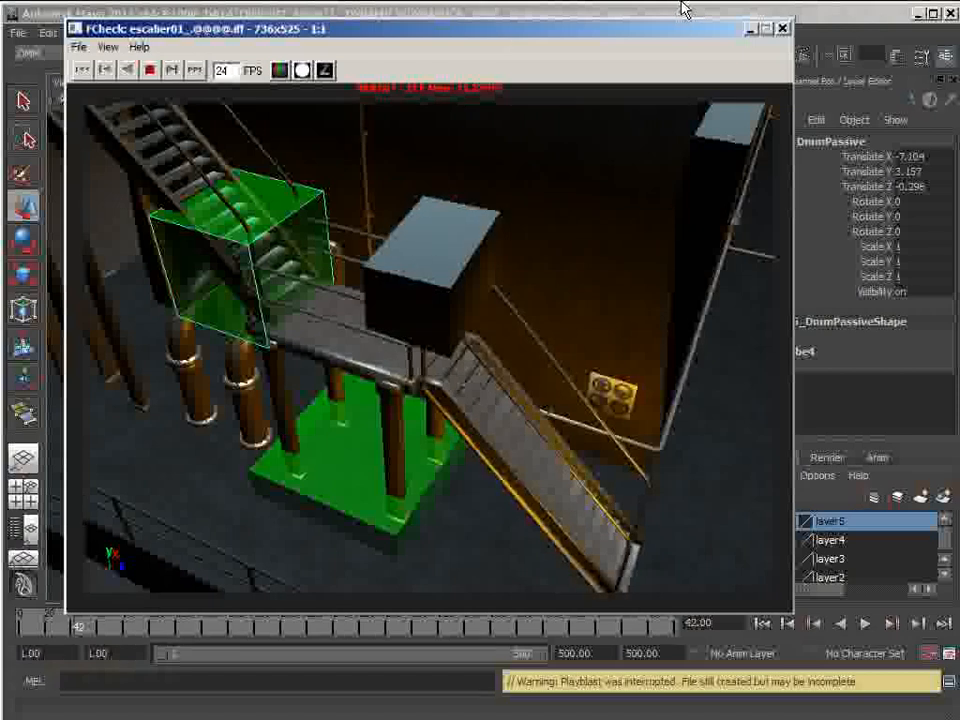
click(785, 29)
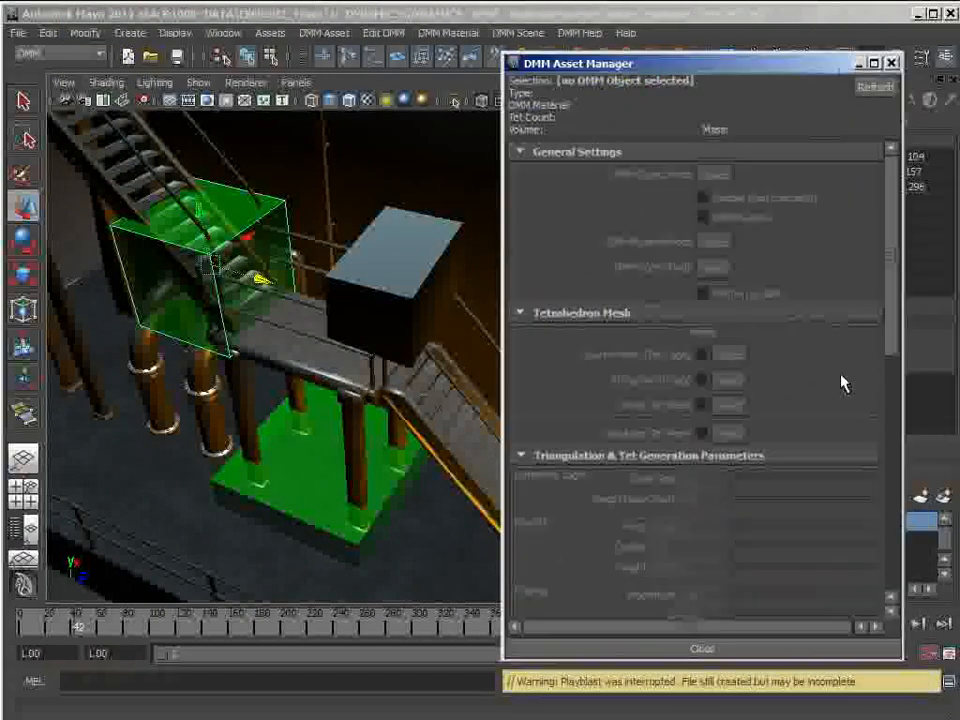
Reopen the attributes of the staircase's iron4 material and return the animation to frame 1.
click(339, 369)
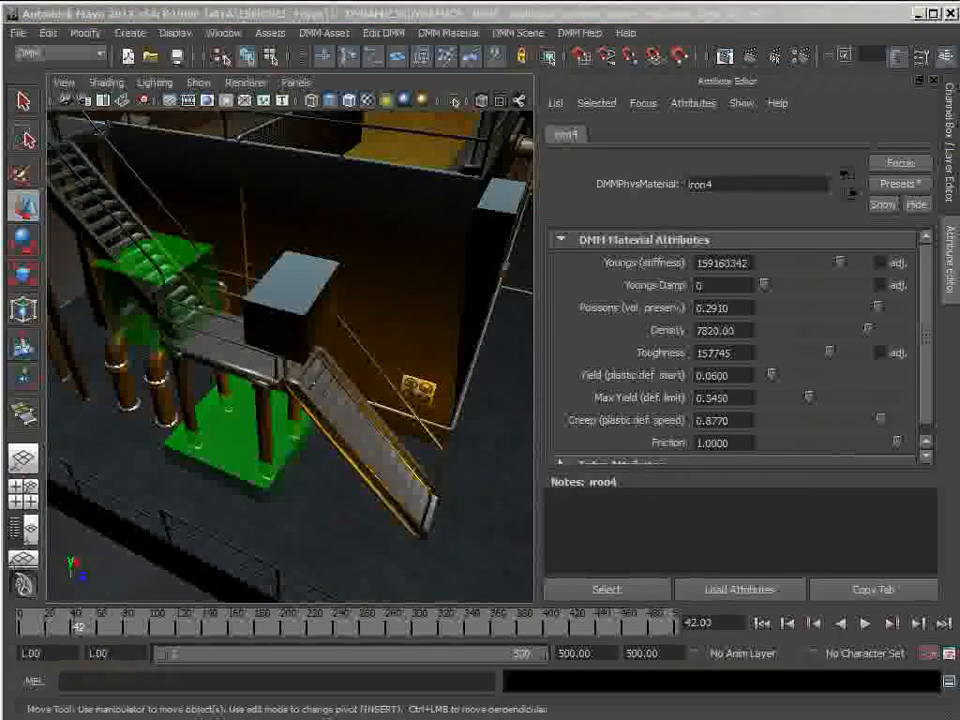
alt+drag(452, 407, 443, 471)
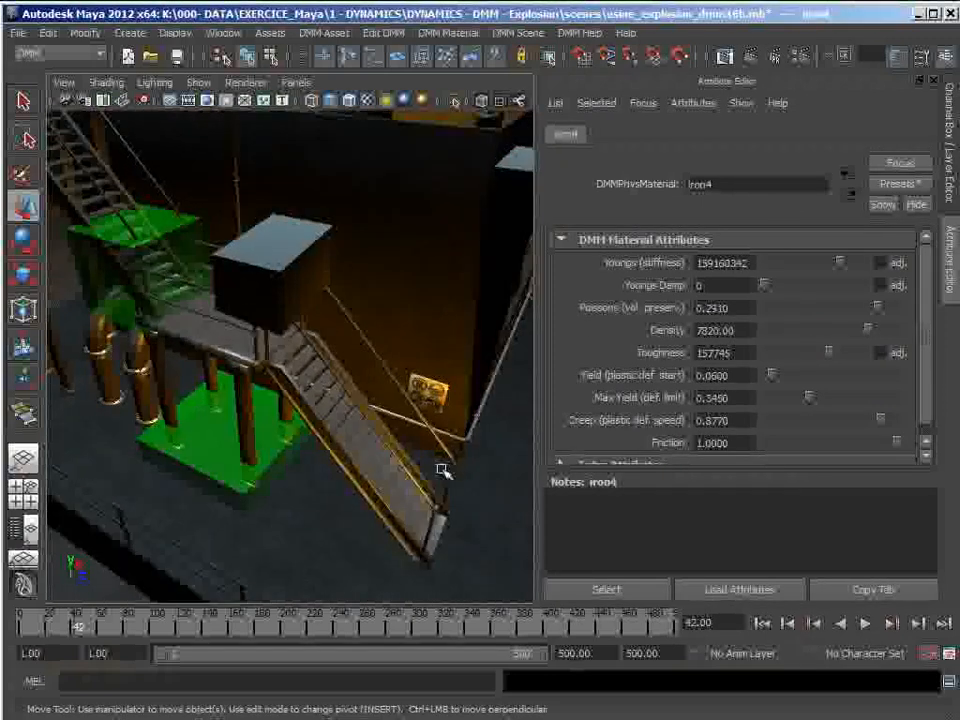
click(762, 624)
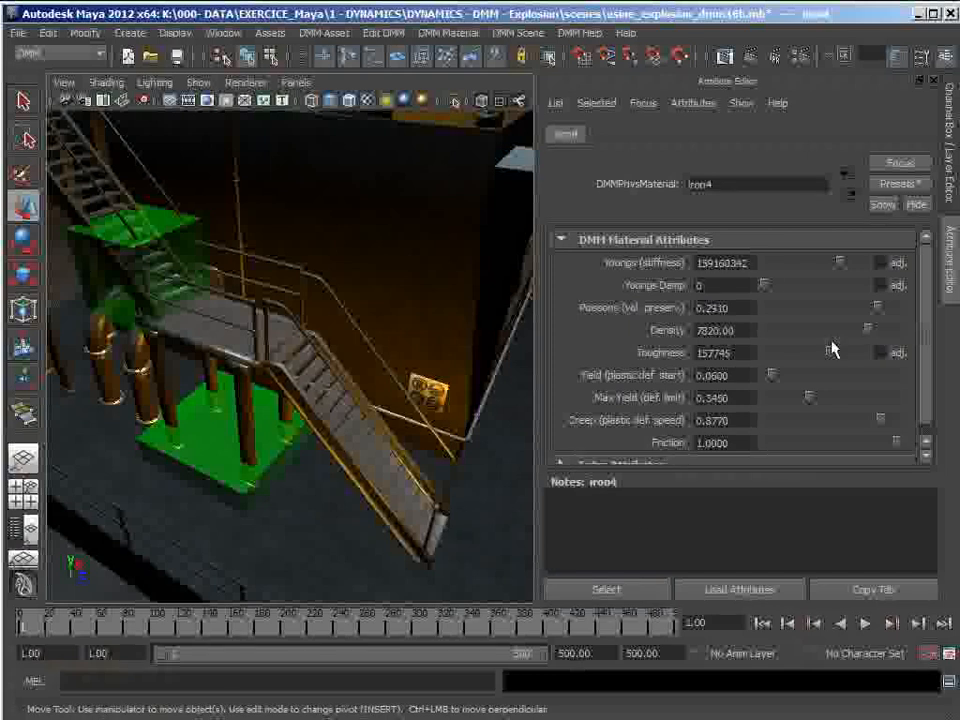